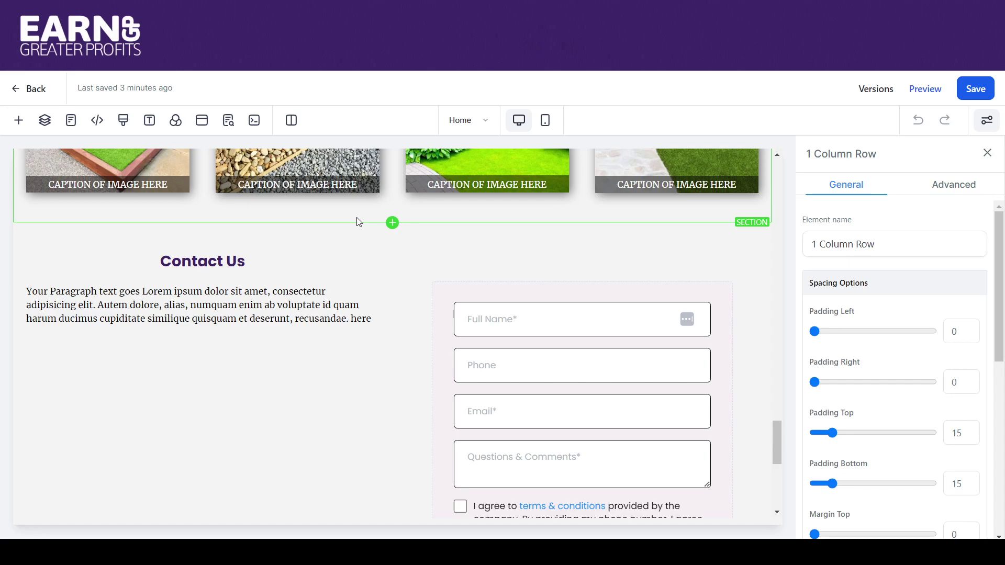
Step: Add a new section between the captioned image gallery and the Contact Us section, with a 1 Column row inside it
left_click(393, 223)
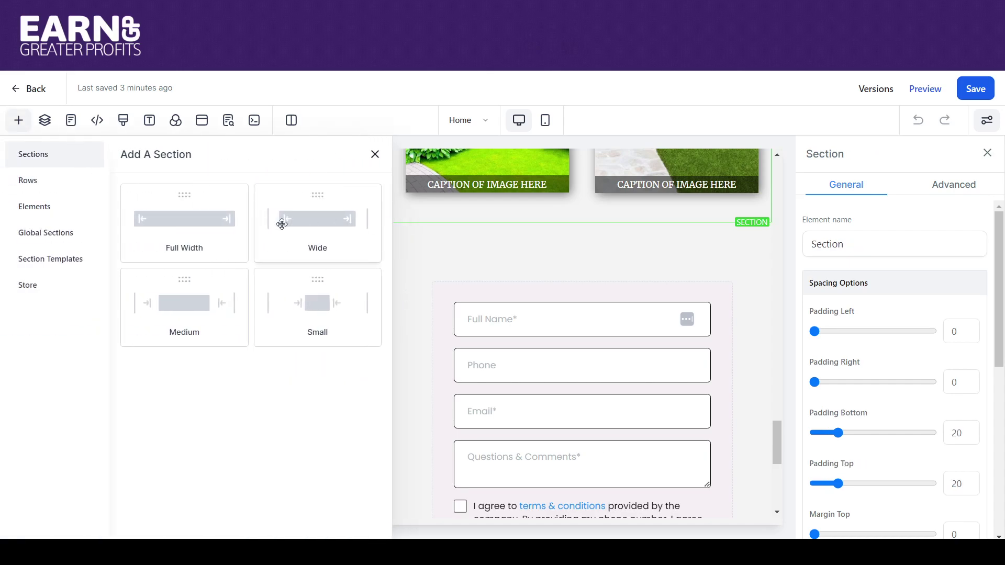
left_click_drag(377, 262, 426, 241)
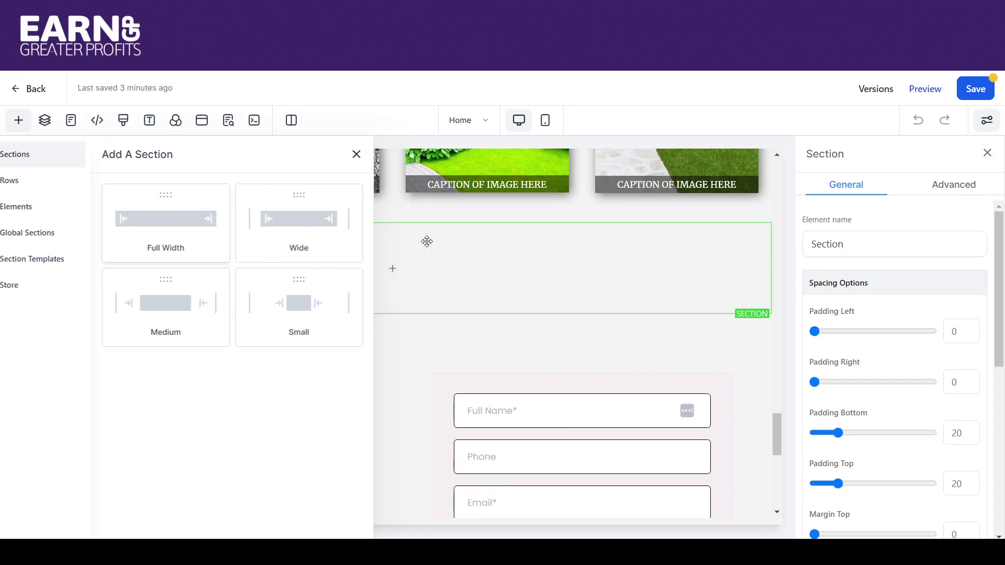
left_click(395, 269)
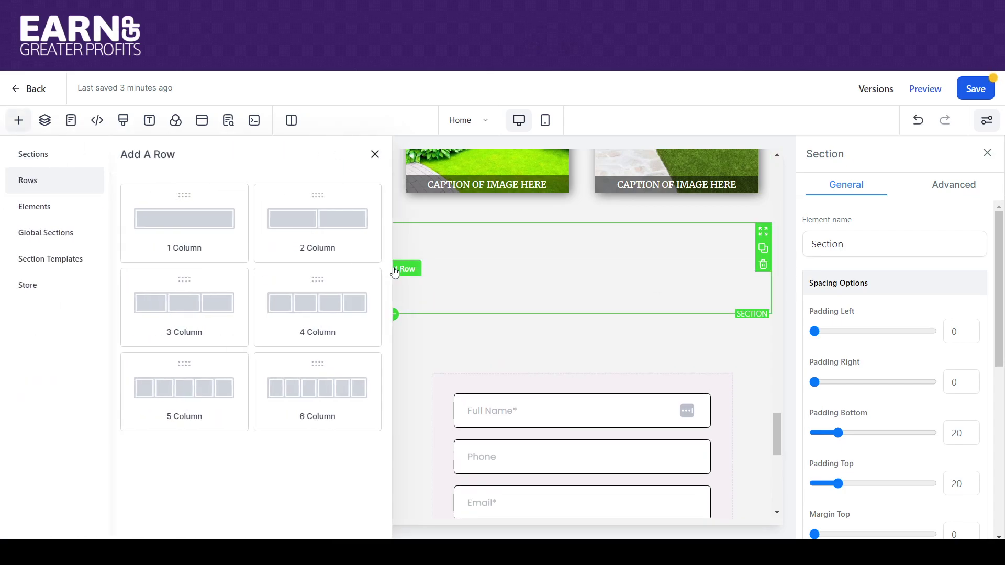
left_click_drag(208, 226, 388, 272)
Step: Place a Review Widget element in the new one-column row and save the page
left_click(397, 289)
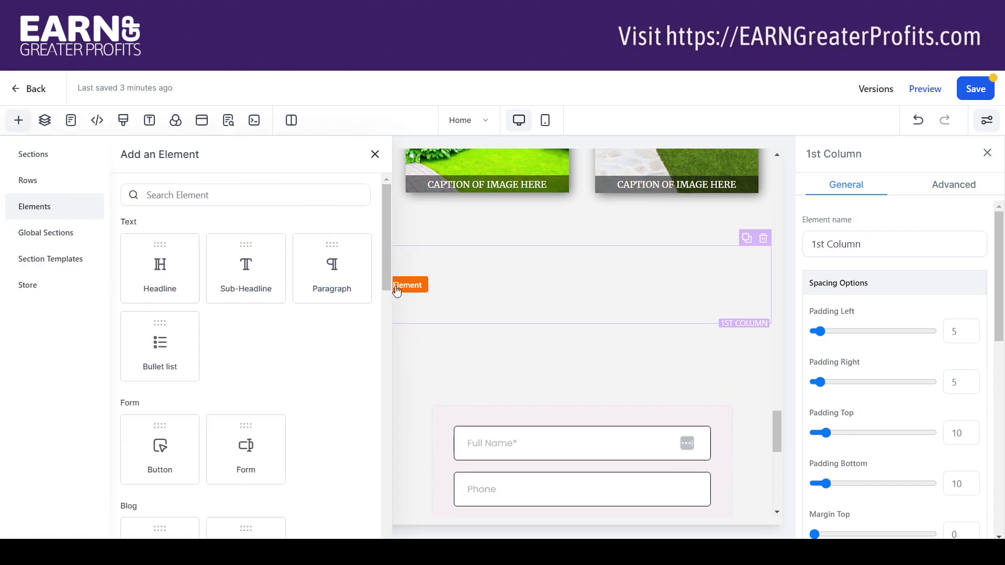
left_click_drag(384, 268, 460, 277)
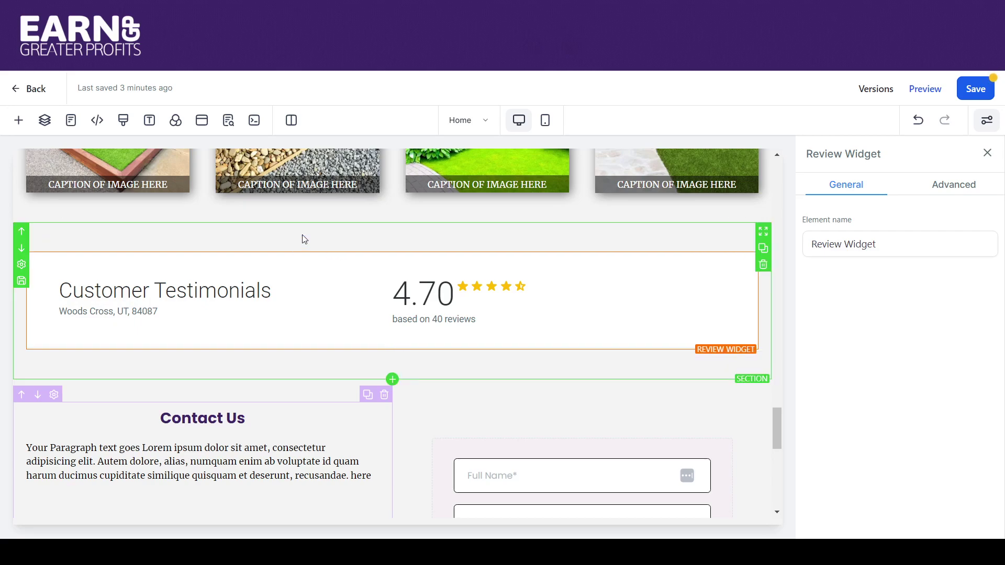
left_click(976, 96)
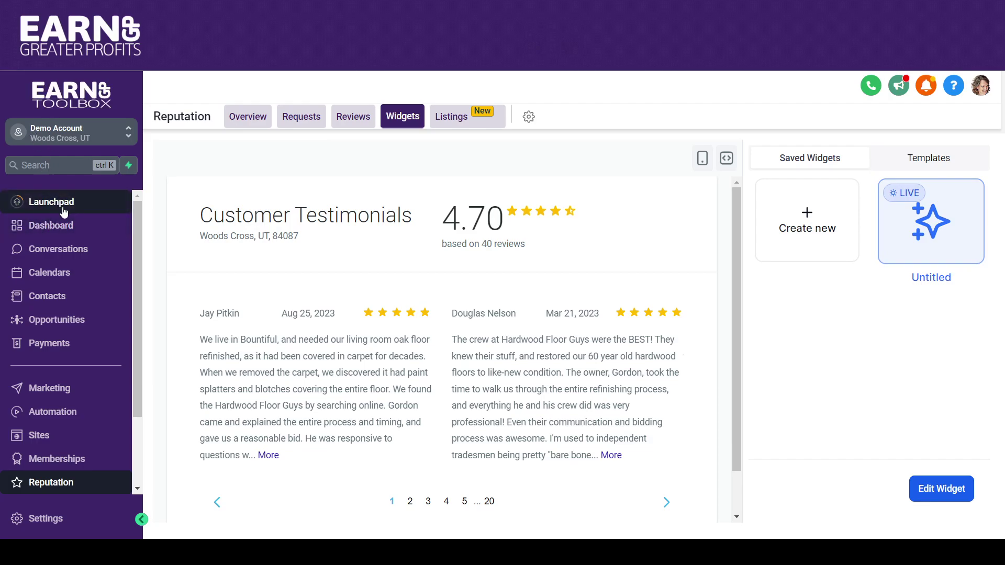
Step: Check the Google Business Profile and Facebook connections in the account's integration settings, and return to the Reputation widgets
left_click(47, 519)
left_click_drag(136, 373, 136, 483)
left_click(49, 435)
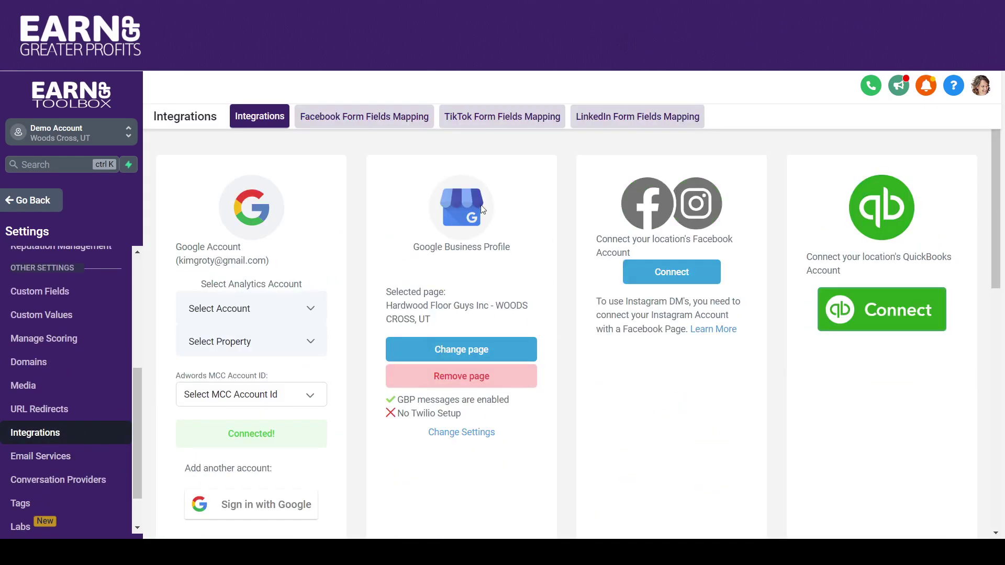
left_click(30, 204)
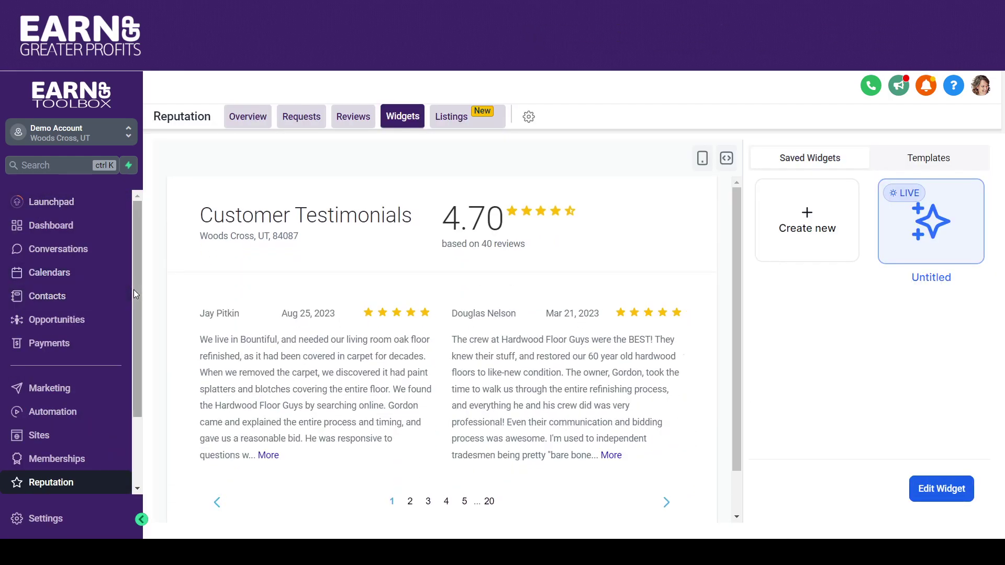
Step: View the Reputation overview and return to the saved review widgets
left_click_drag(134, 290, 140, 360)
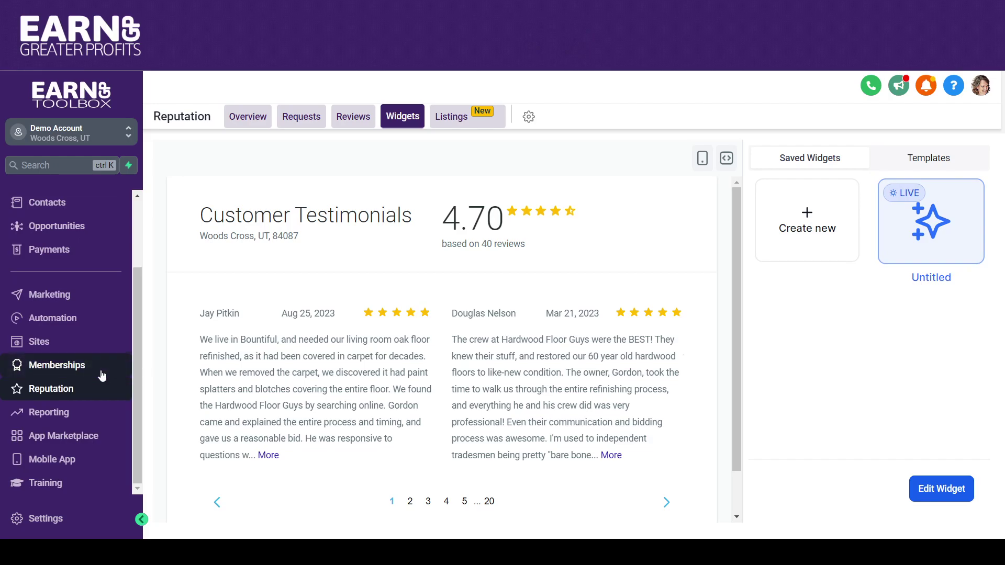
left_click_drag(136, 375, 123, 400)
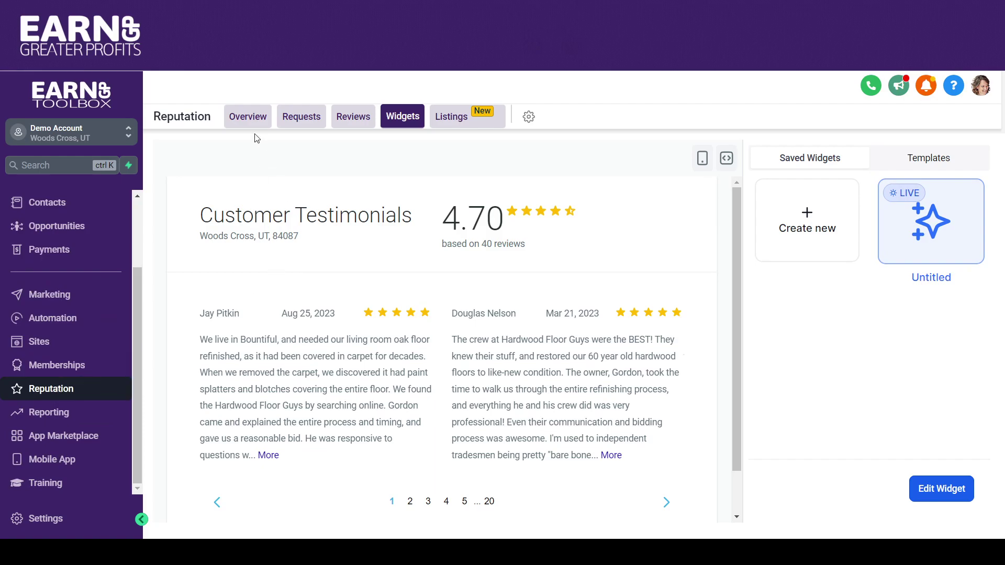
left_click(248, 118)
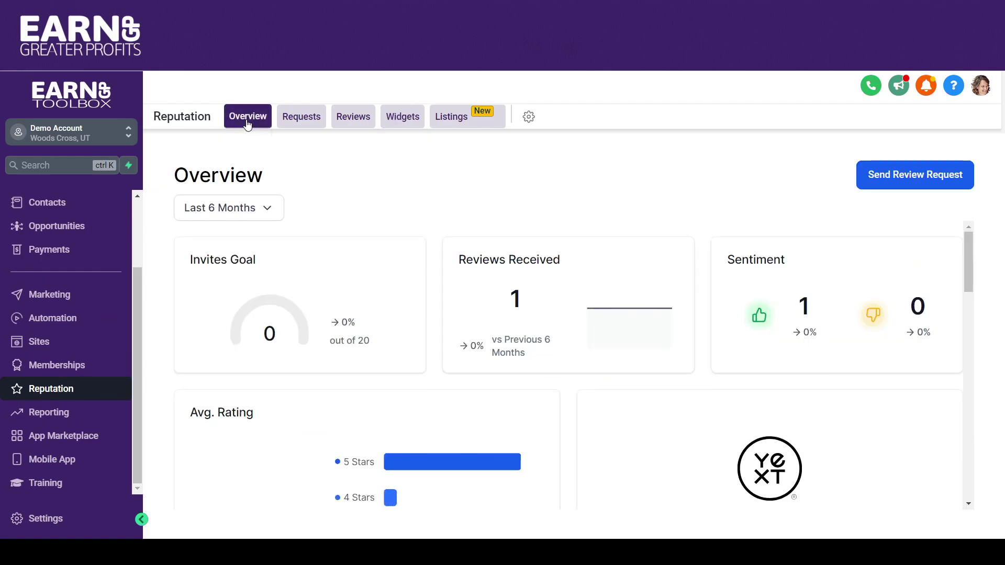
left_click(404, 119)
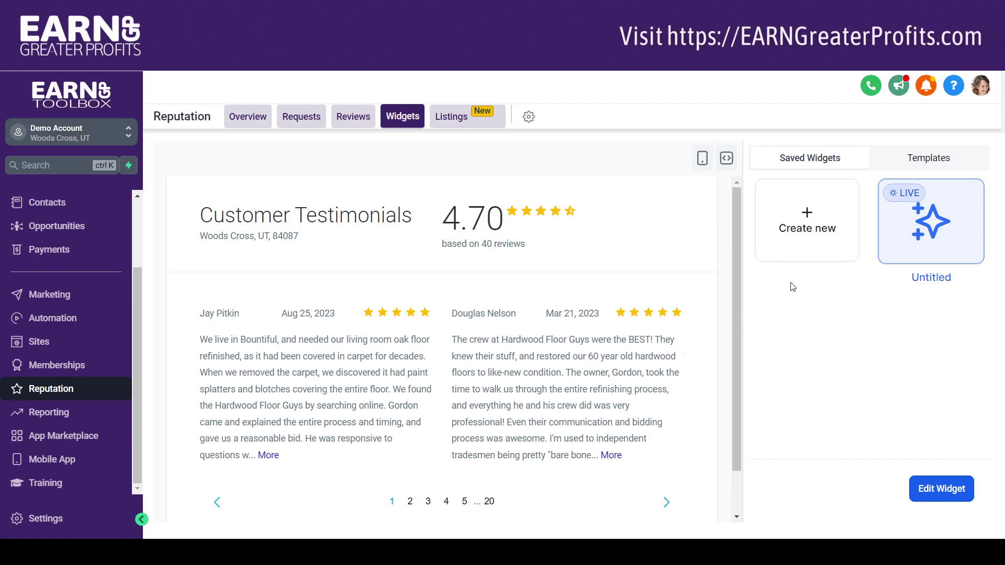
Step: Start a new review widget and compare the Grid, Masonry and Legacy widget types in the preview
left_click(829, 226)
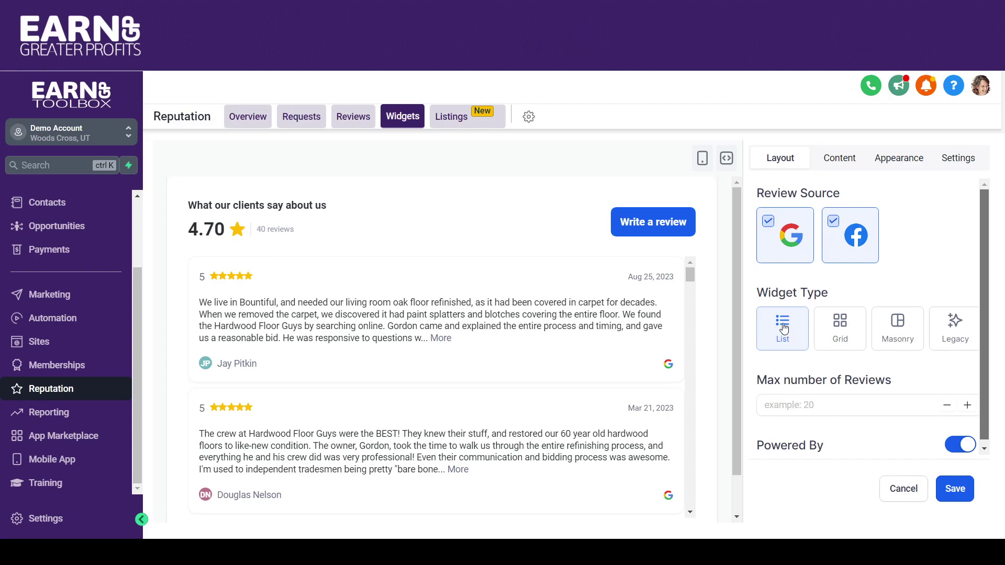
left_click(840, 332)
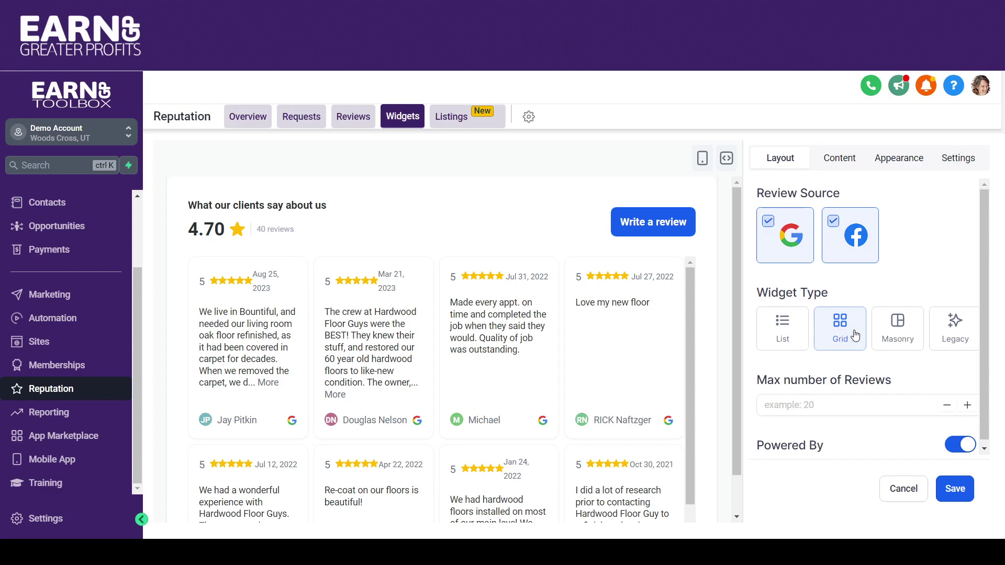
left_click(891, 334)
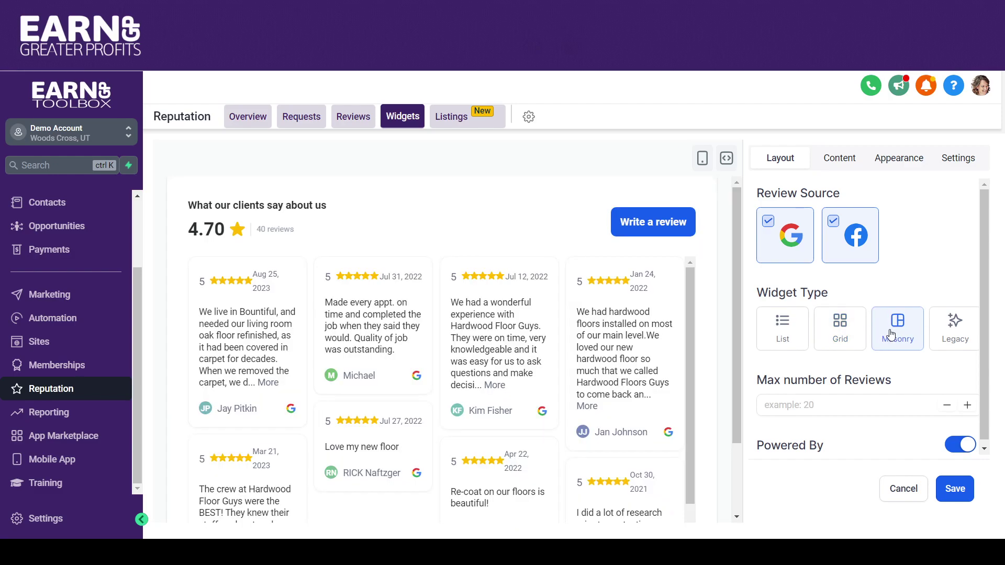
mouse_move(694, 311)
left_mouse_down()
mouse_move(692, 360)
mouse_move(698, 310)
left_mouse_up()
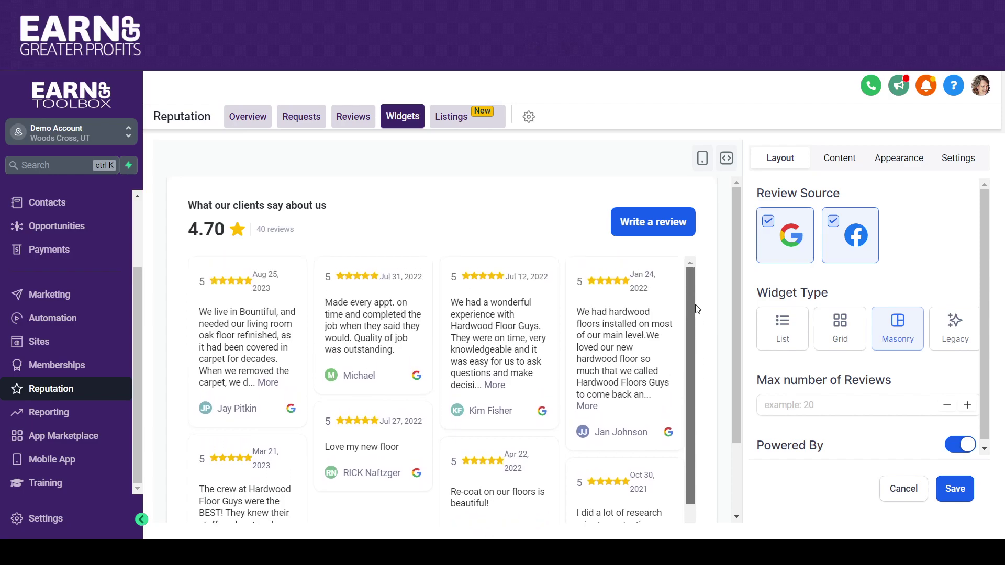
left_click(948, 335)
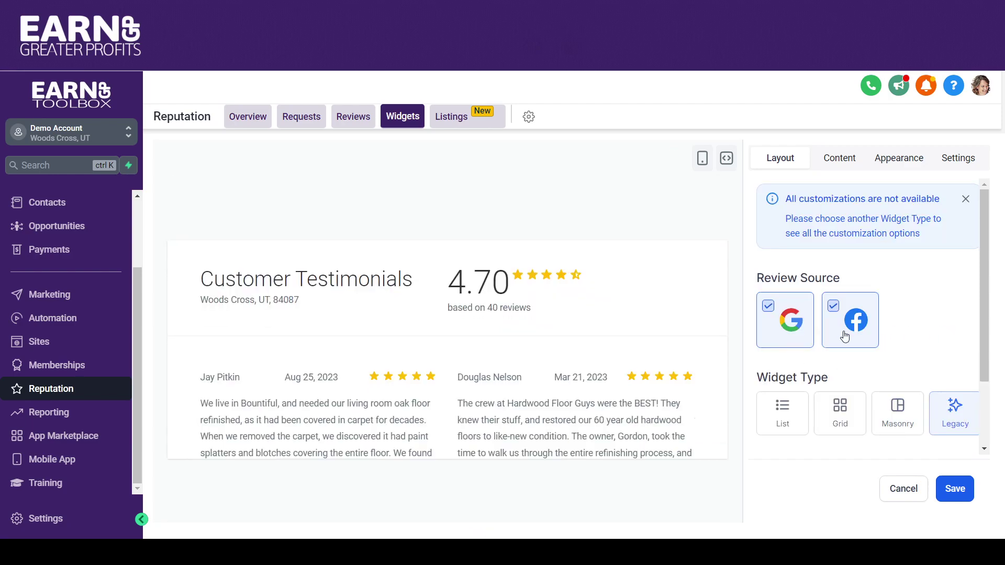
left_click(838, 419)
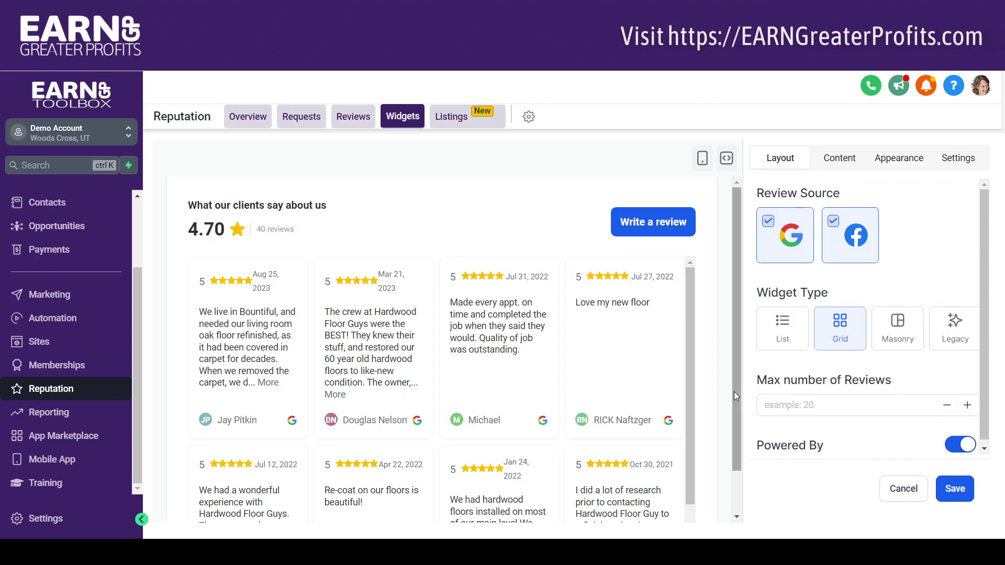
Step: Set the widget type to Masonry and look through its review layout in the preview
left_click(891, 340)
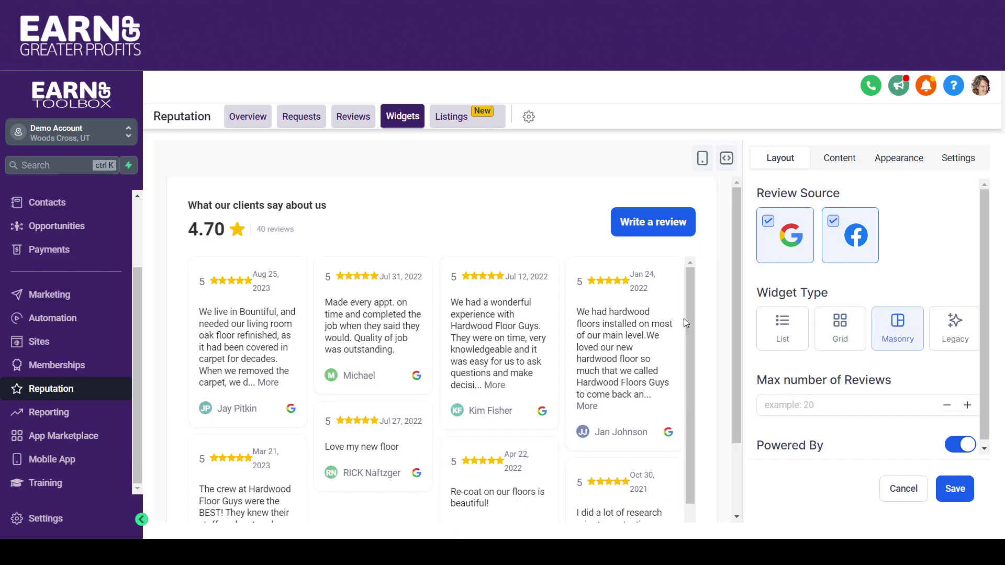
left_click_drag(734, 310, 691, 378)
scroll(683, 342, "up", 2)
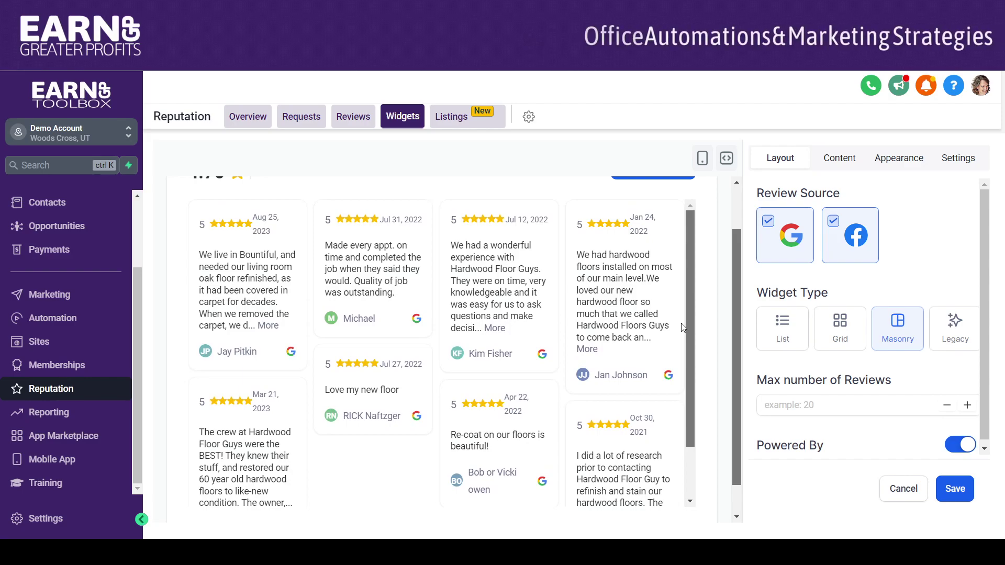
Step: Set the widget's maximum number of reviews to 8
left_click(966, 407)
left_click(967, 412)
left_click(966, 412)
left_click(967, 411)
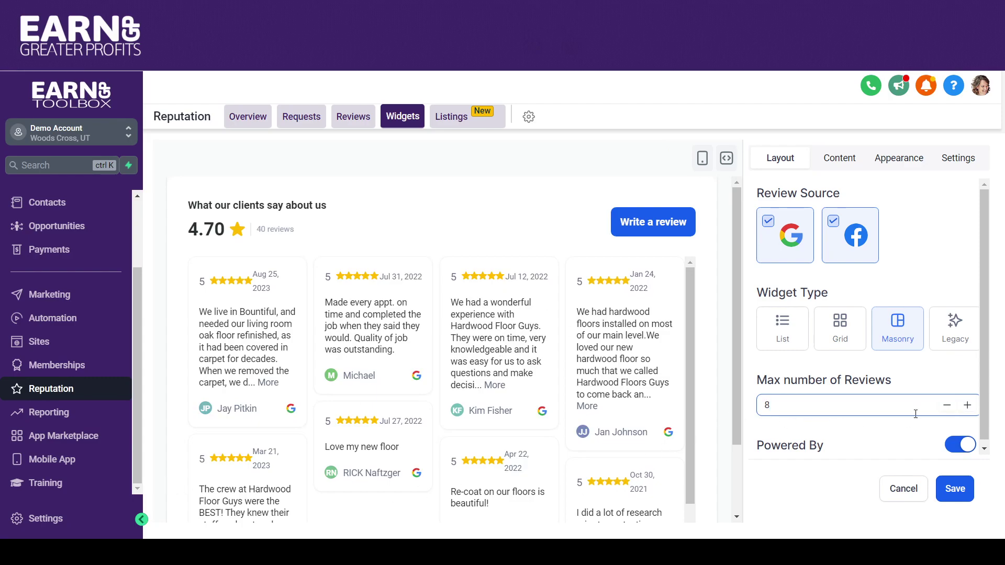
left_click_drag(988, 283, 986, 332)
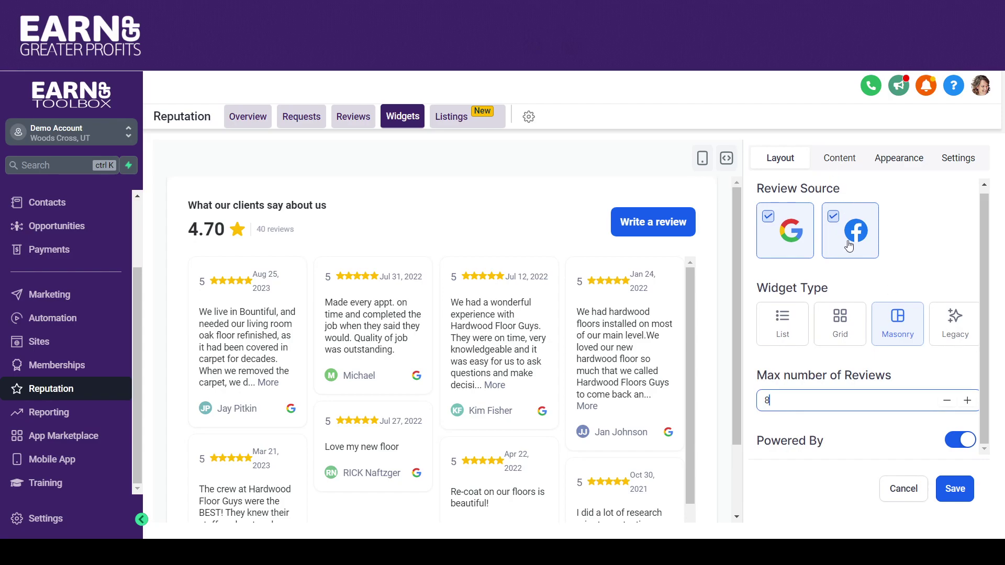
Step: Save the widget as "Masonry Widget" and make it live for the website
left_click(953, 487)
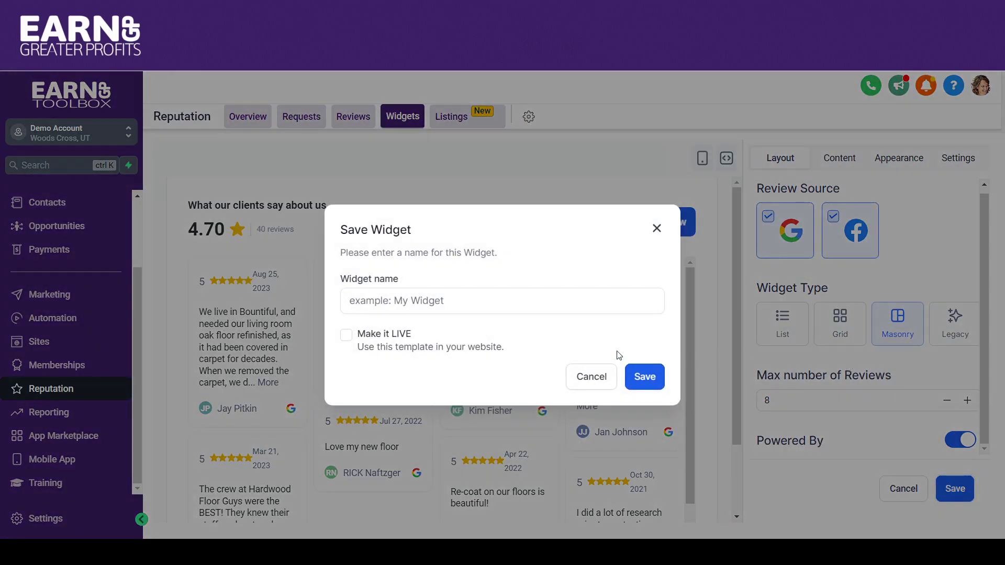
left_click(403, 299)
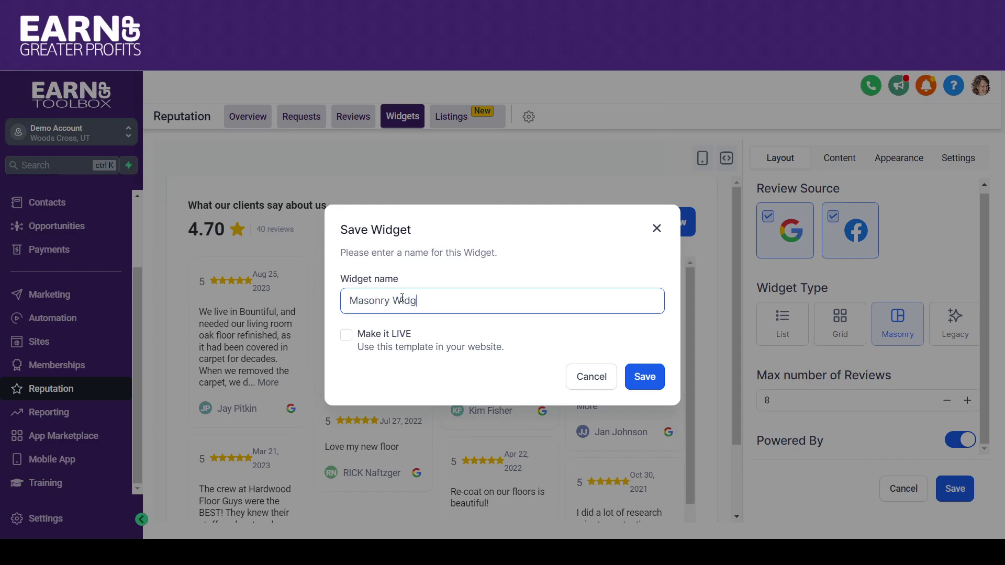
left_click(347, 336)
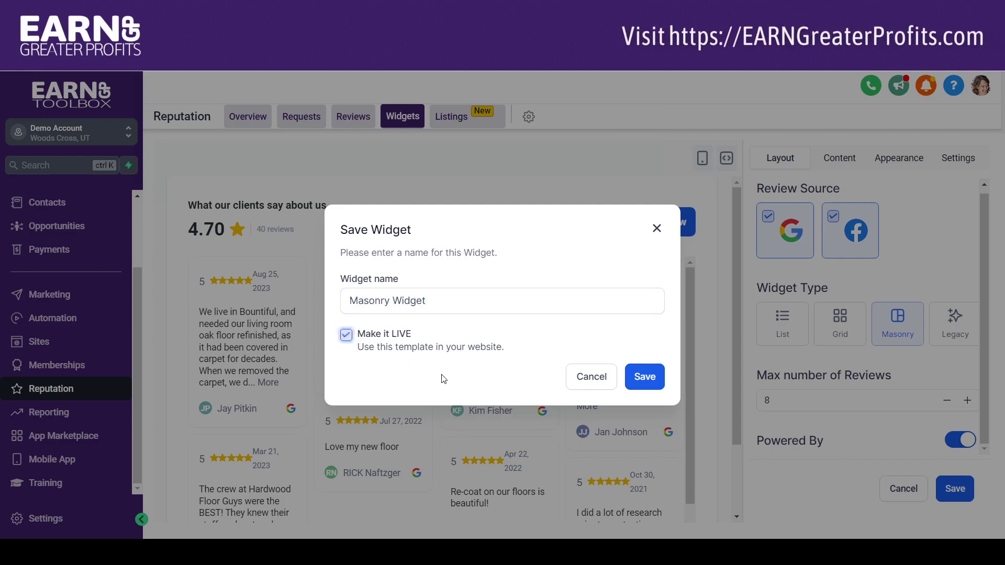
left_click(644, 377)
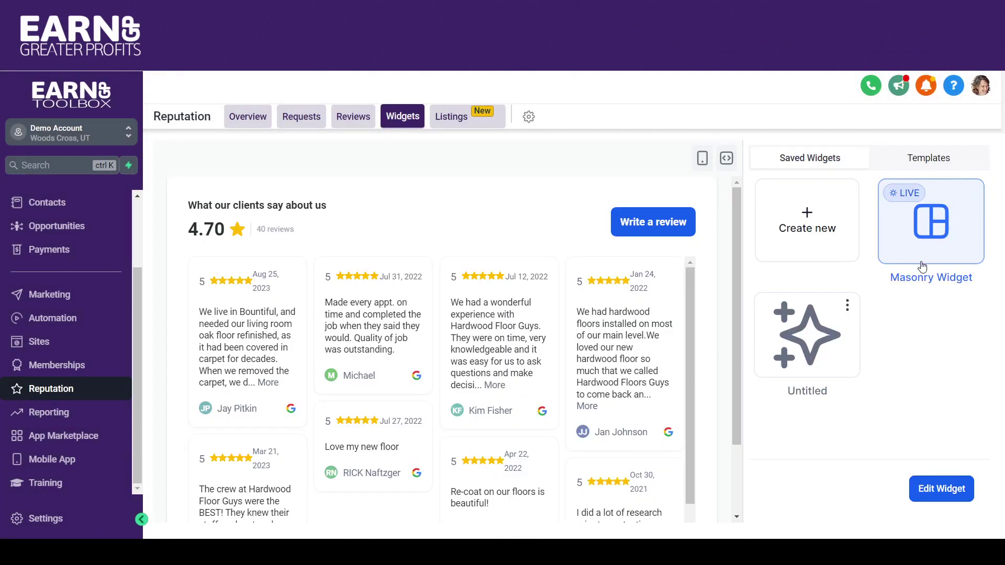
Step: Edit the Masonry Widget's content and set its title heading to "Some wonderful reviews from our wonderful clients!"
left_click(919, 242)
left_click(942, 488)
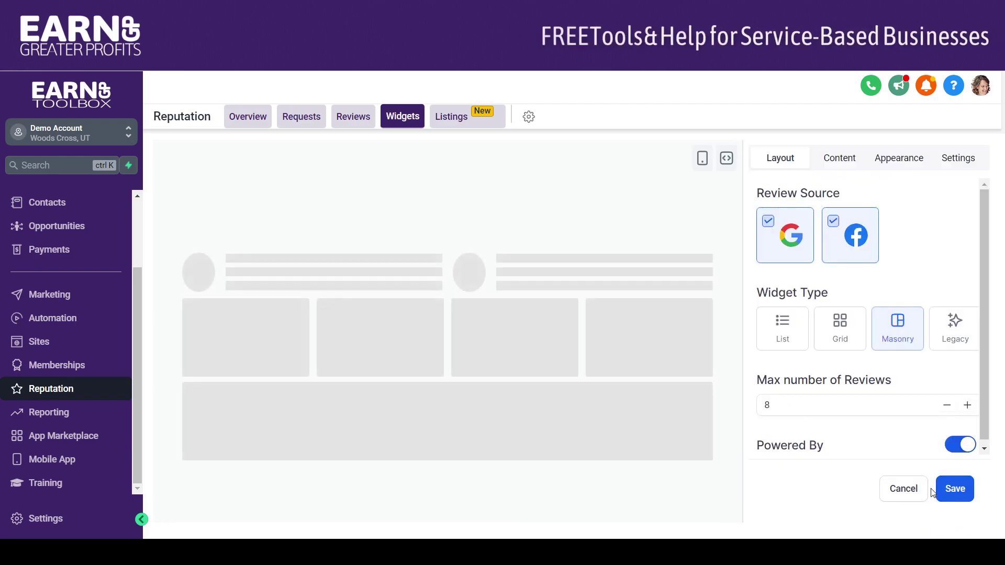
left_click(842, 160)
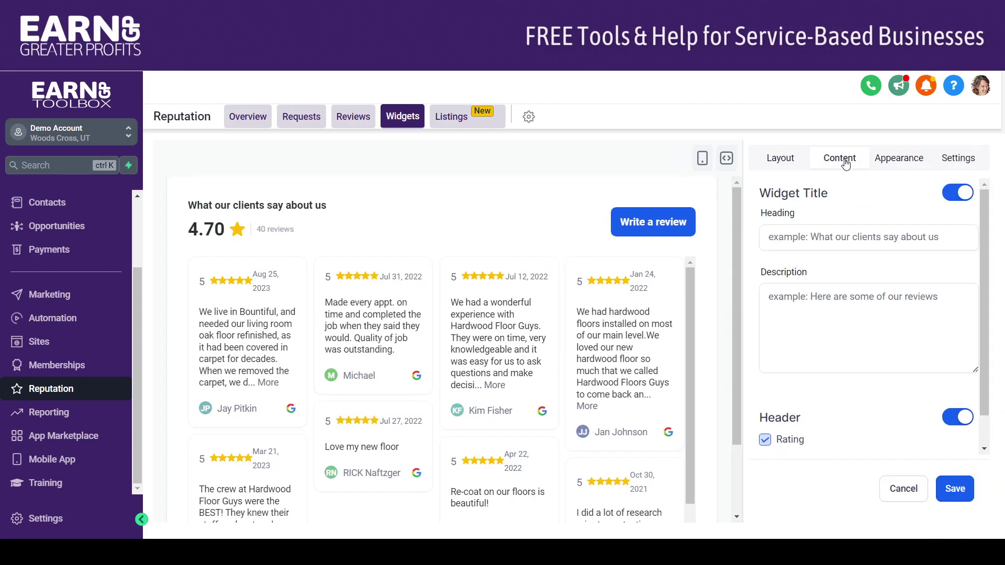
left_click(959, 237)
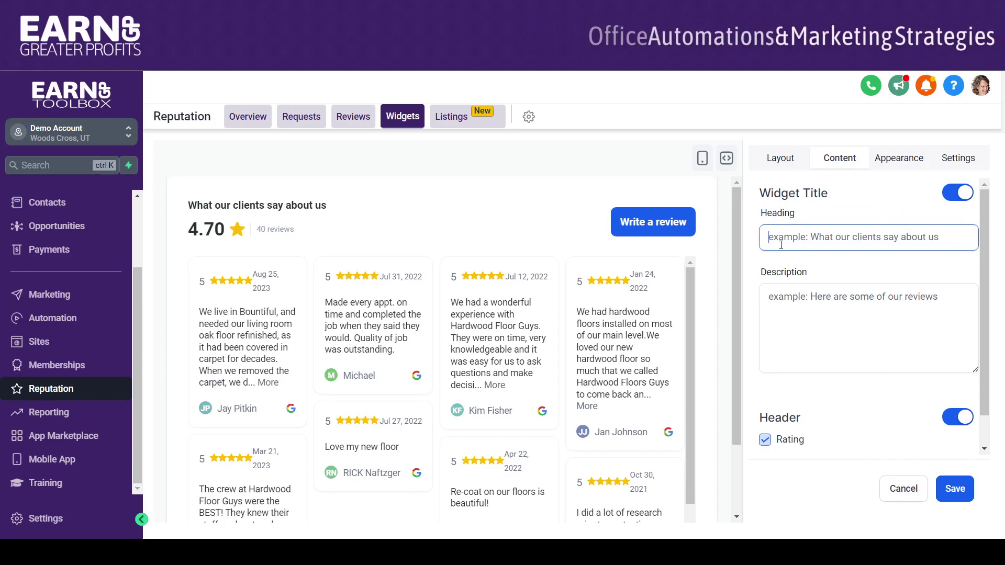
type("S")
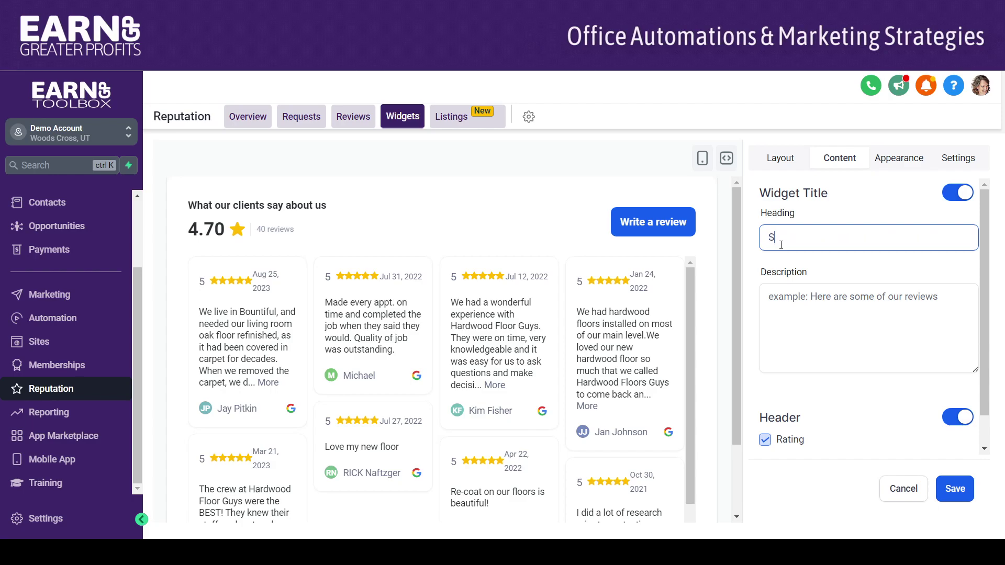
type("ome wonderful revie")
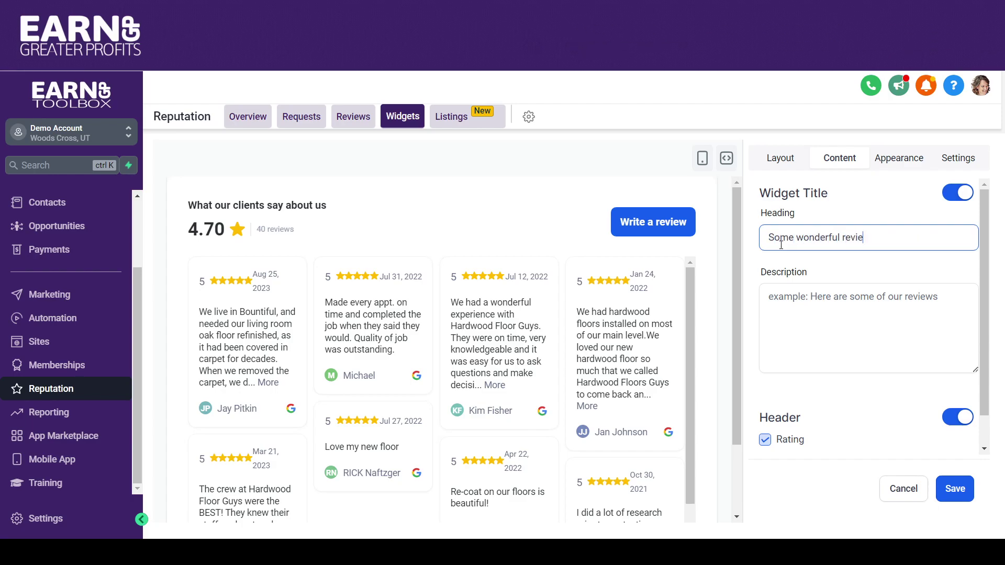
type("ws from our wonderful client")
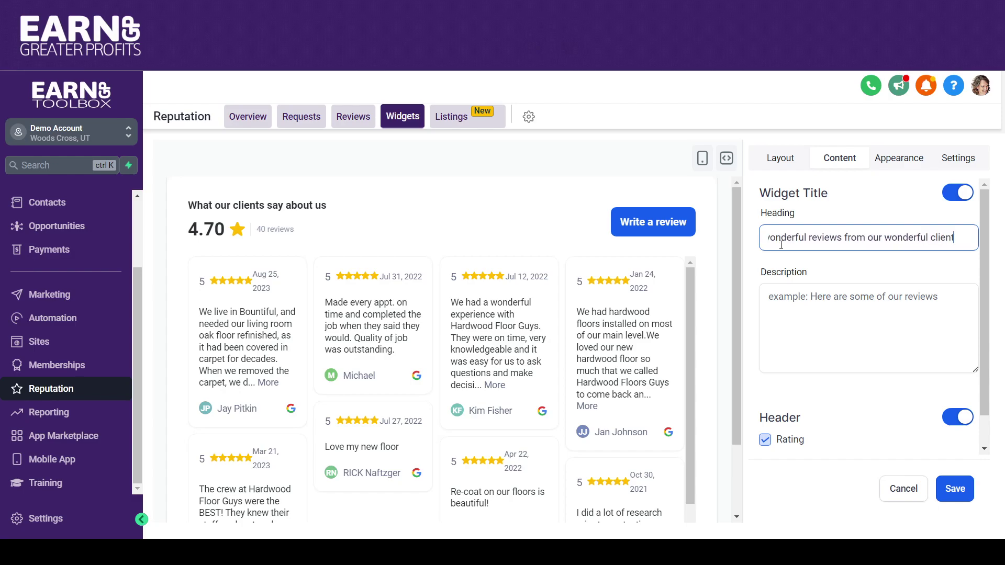
type("s!")
Step: Enter "Description Here" as the widget's description and check it in the preview
left_click(819, 317)
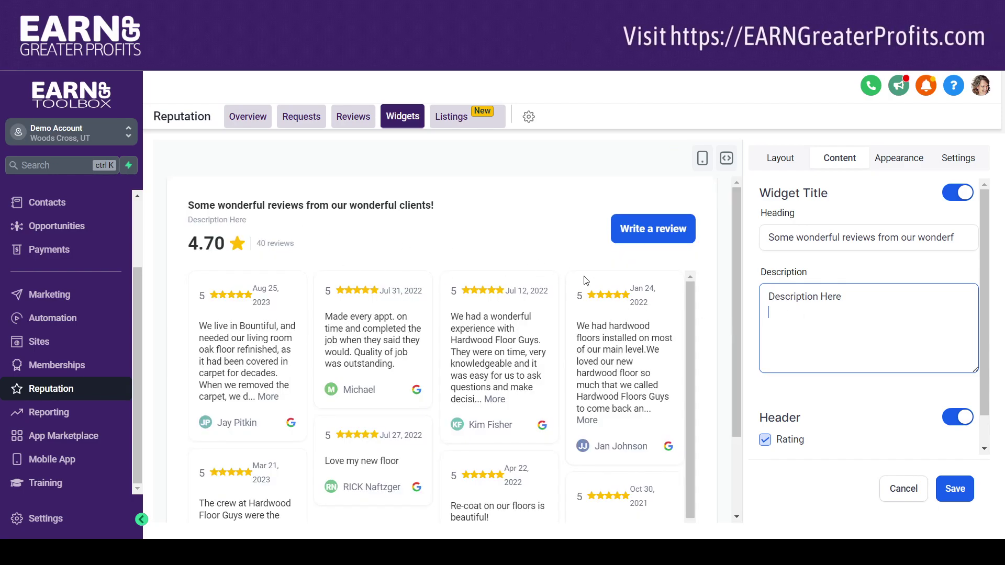
left_click_drag(734, 282, 738, 308)
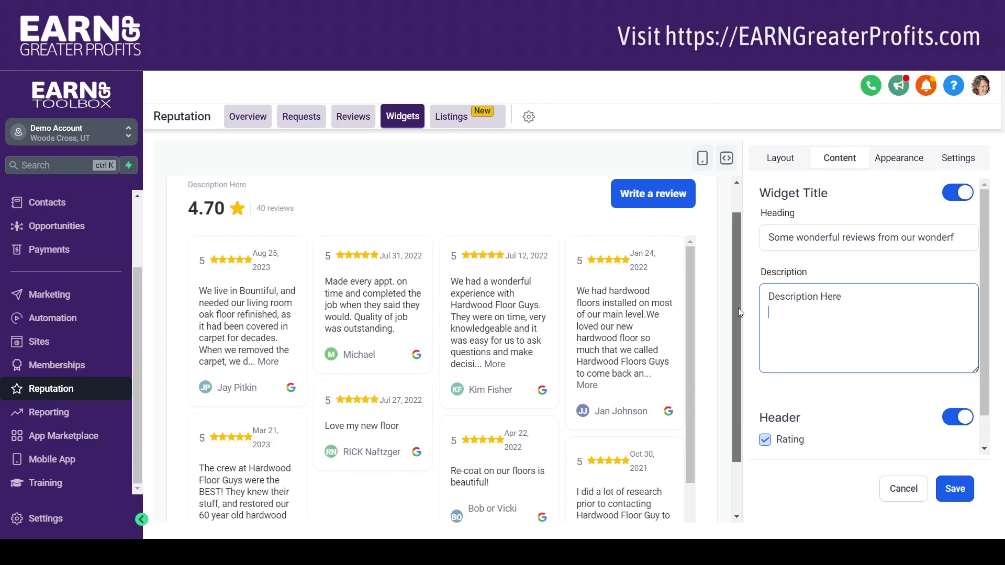
left_click_drag(736, 261, 732, 232)
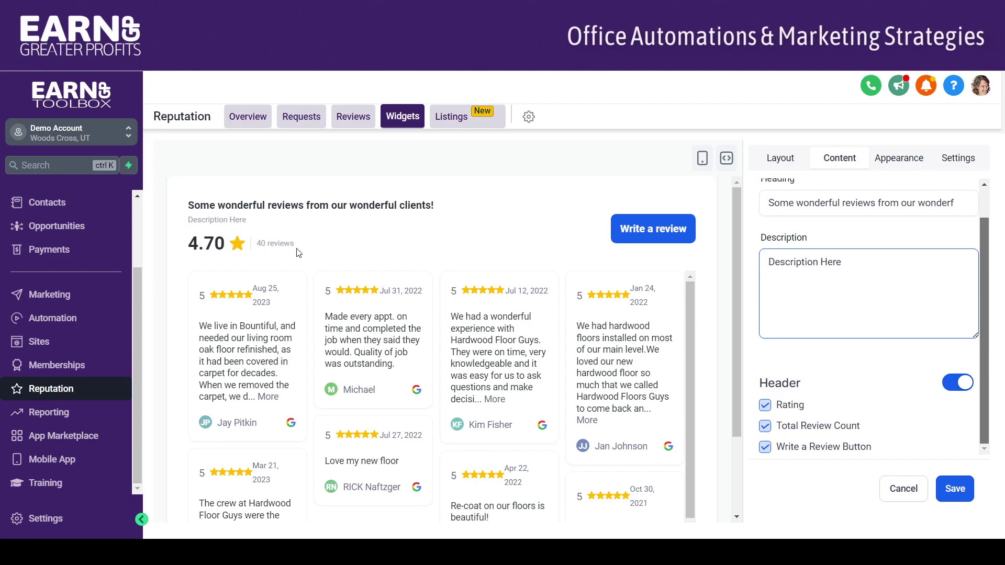
Step: Try hiding the header's rating, total review count and Write a Review button, and restore all three
left_click(766, 427)
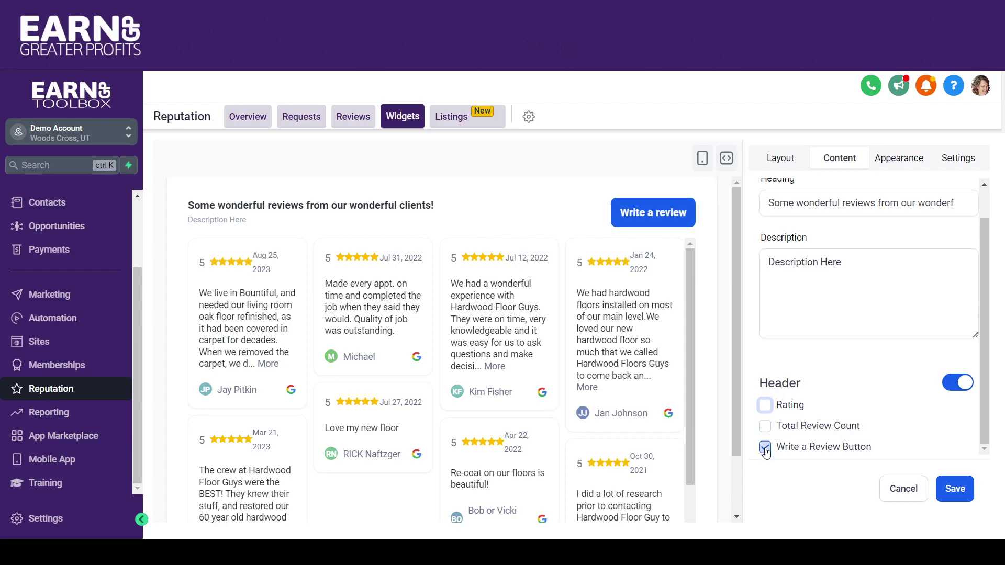
left_click(765, 448)
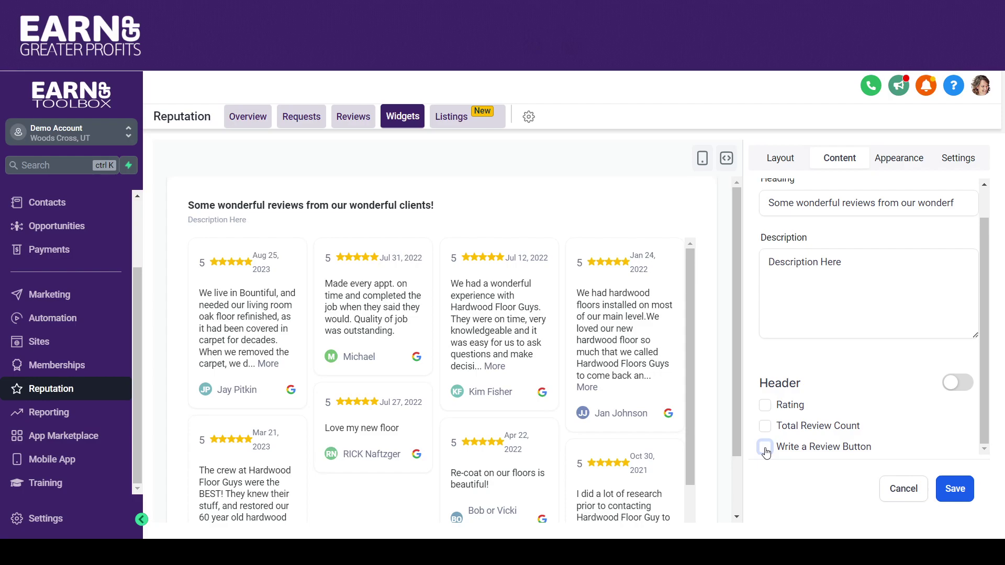
left_click(766, 448)
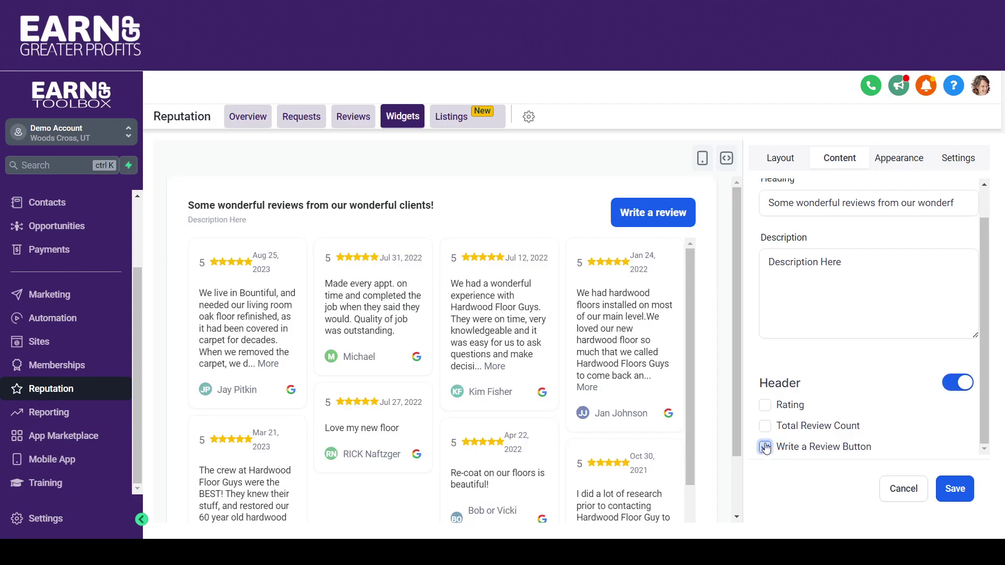
left_click(765, 426)
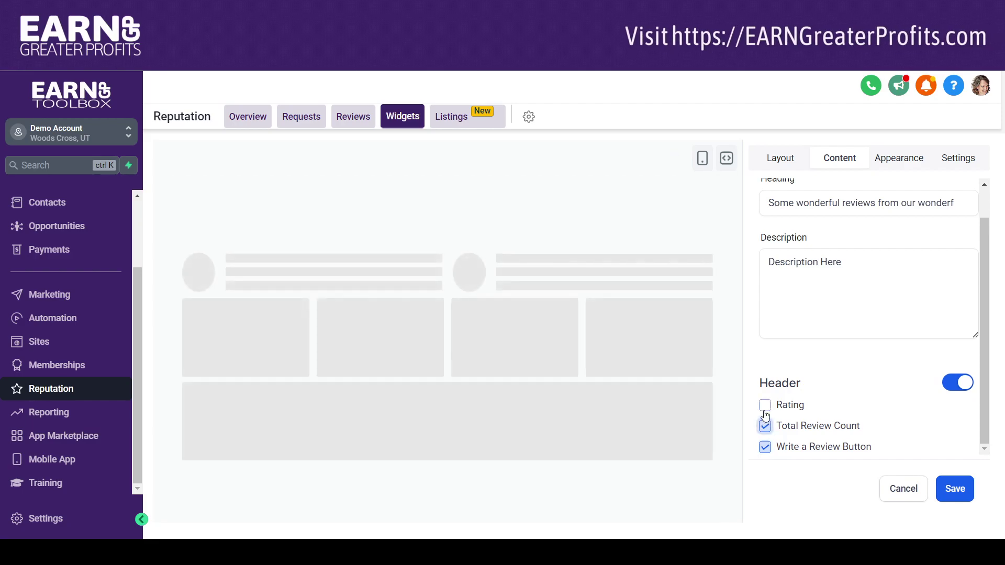
left_click(765, 406)
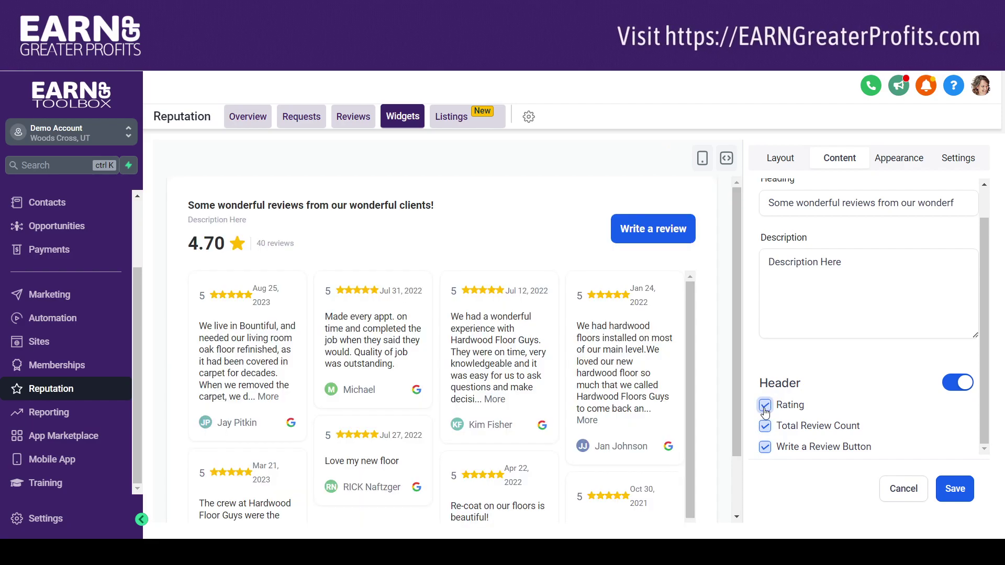
Step: Try the Dark and Custom themes on the widget and return it to the Light theme, accepting the loss of custom changes
left_click(911, 161)
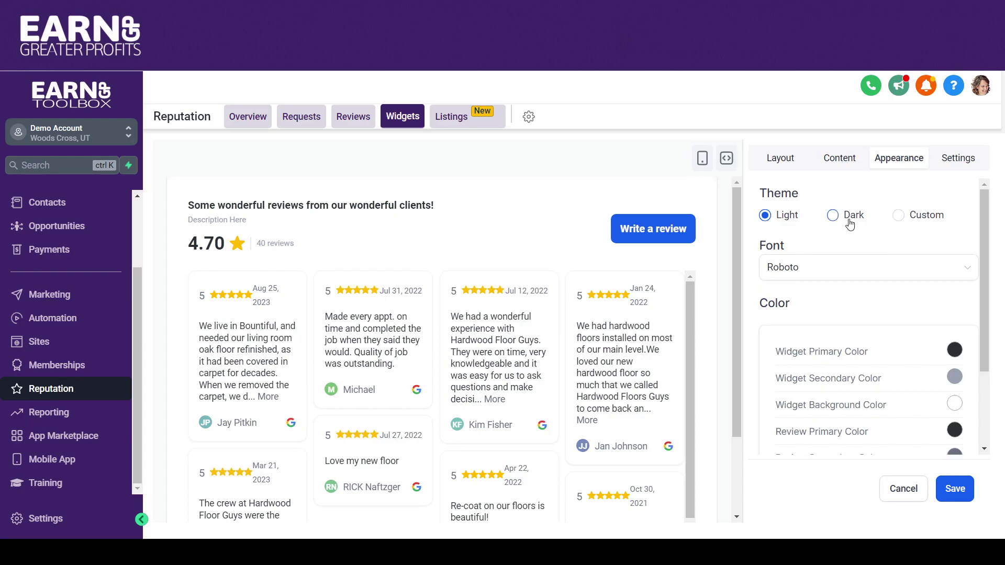
left_click(833, 216)
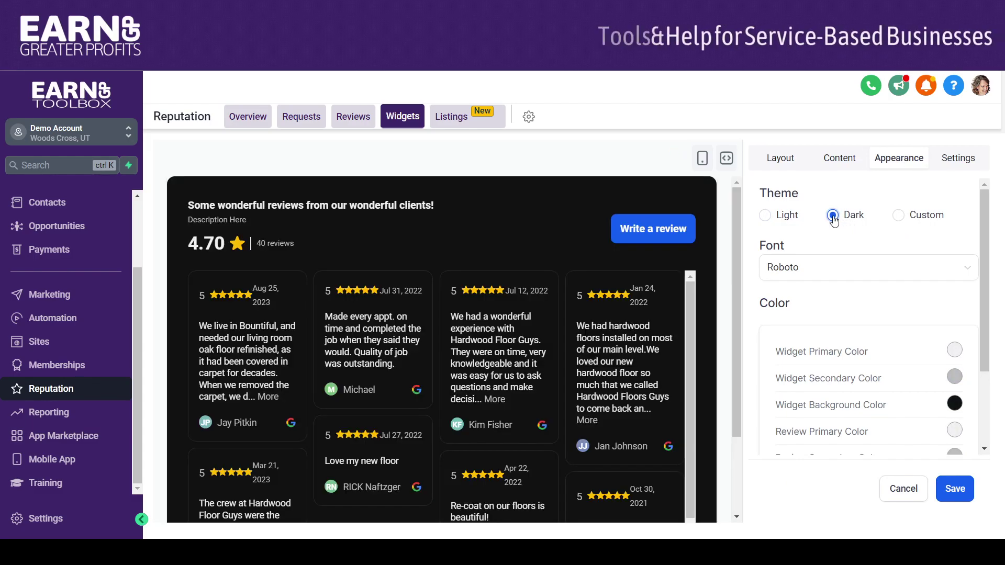
left_click(898, 216)
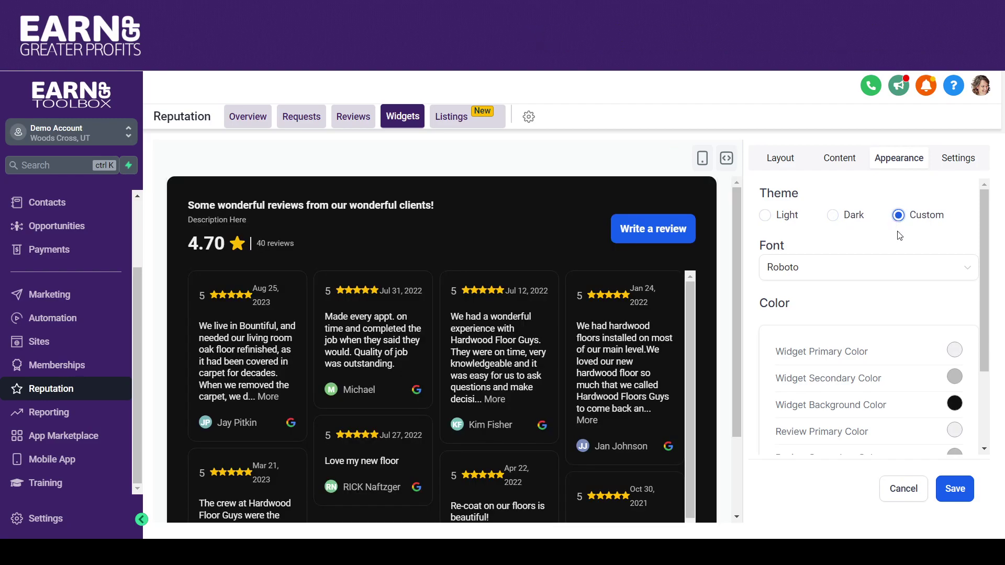
left_click_drag(984, 213, 989, 297)
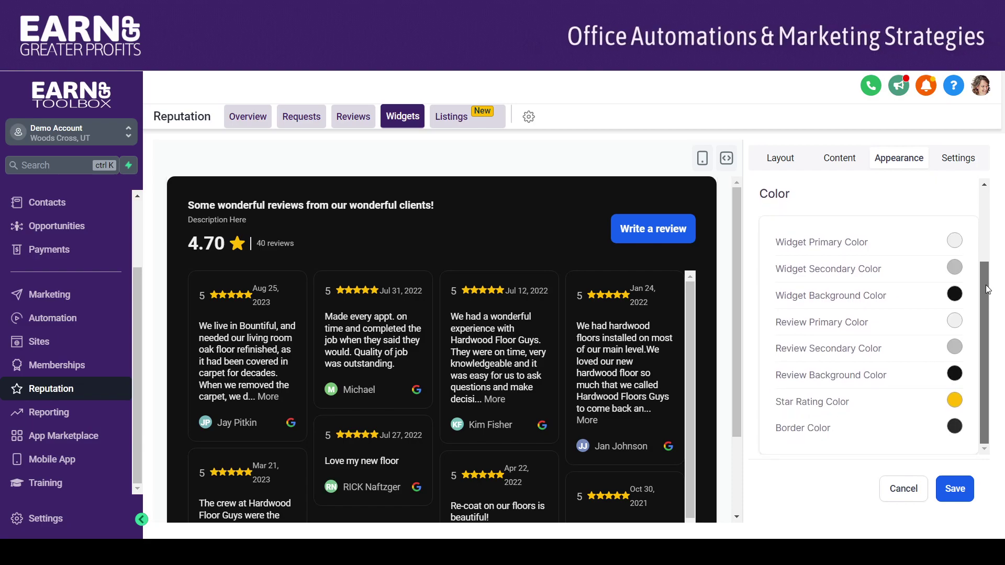
scroll(978, 242, "up", 3)
left_click(768, 216)
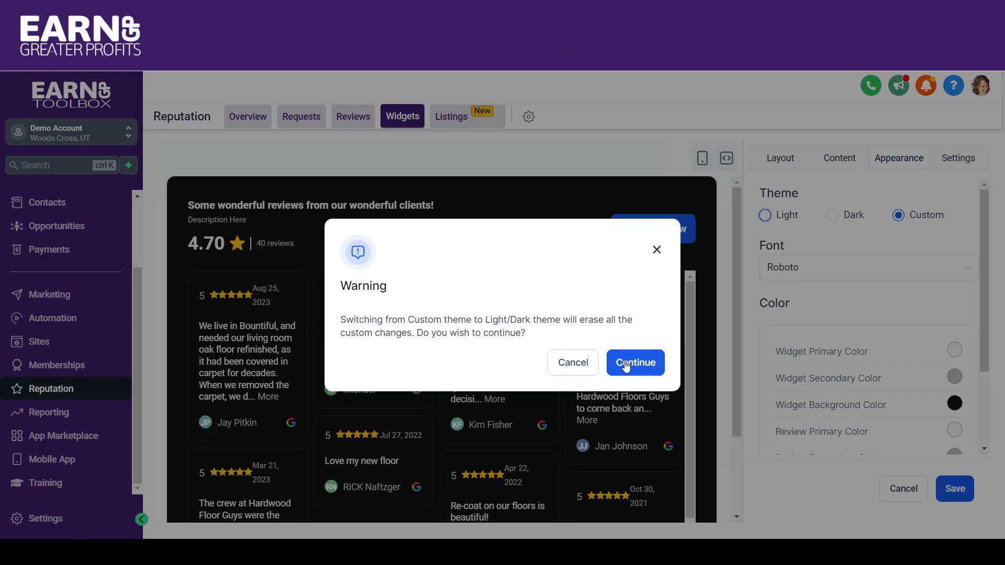
left_click(625, 365)
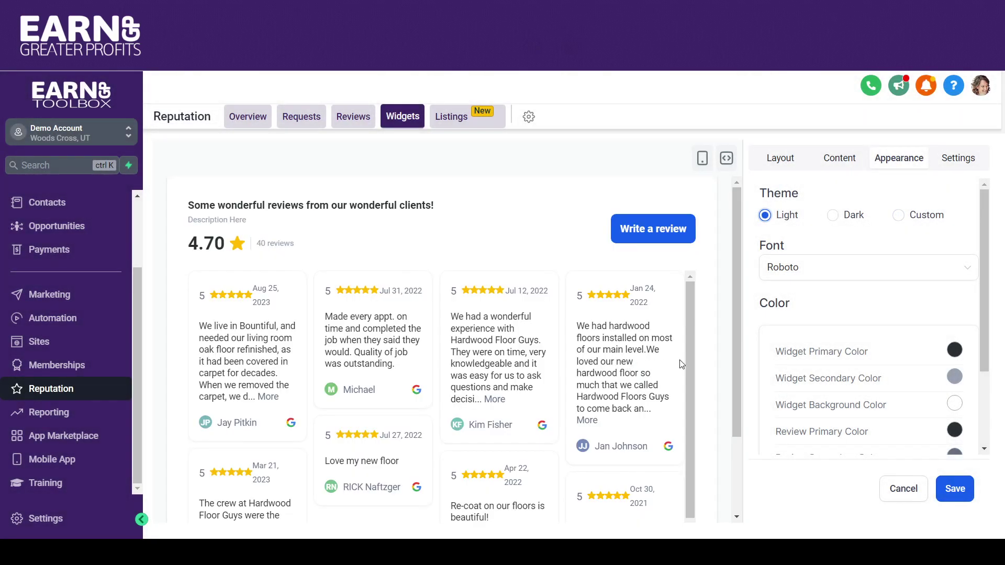
Step: Set the widget's font to Georgia and review its color options
scroll(982, 220, "down", 1)
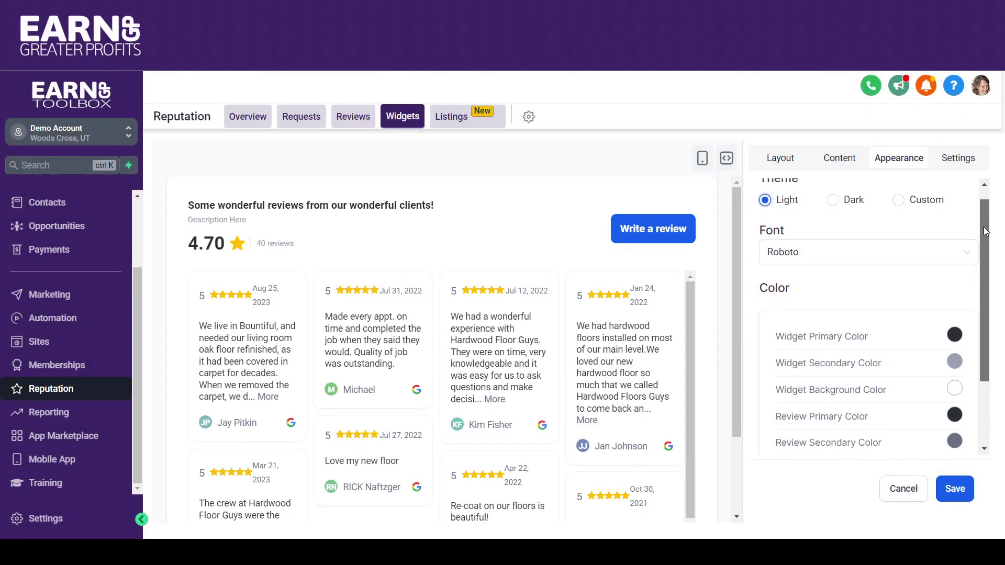
left_click(967, 240)
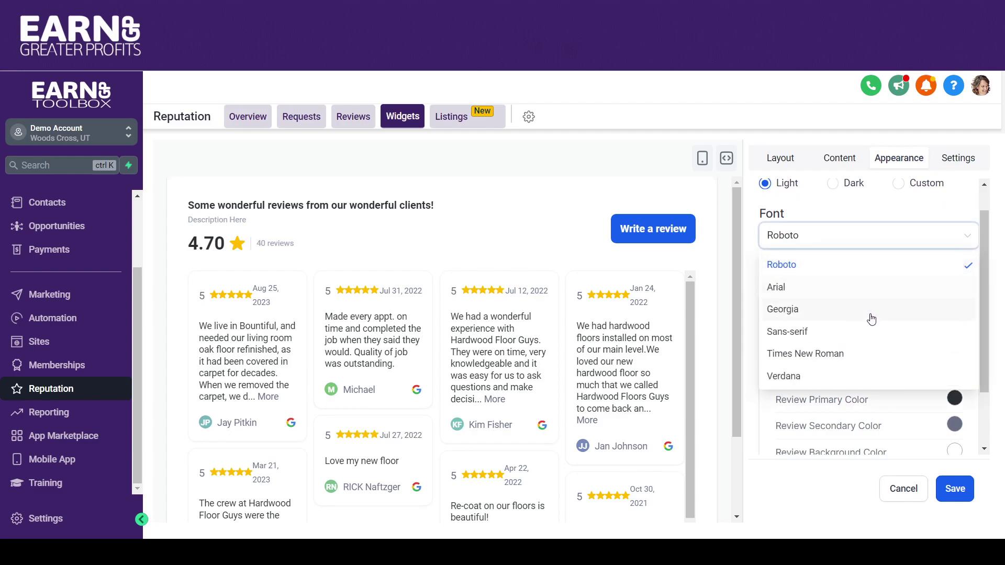
left_click(785, 310)
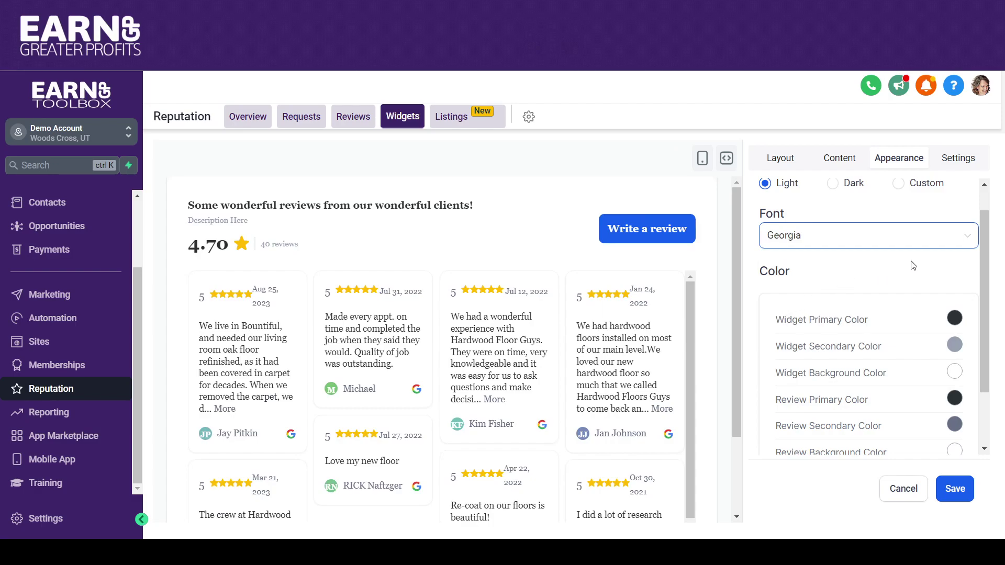
left_click_drag(984, 224, 990, 282)
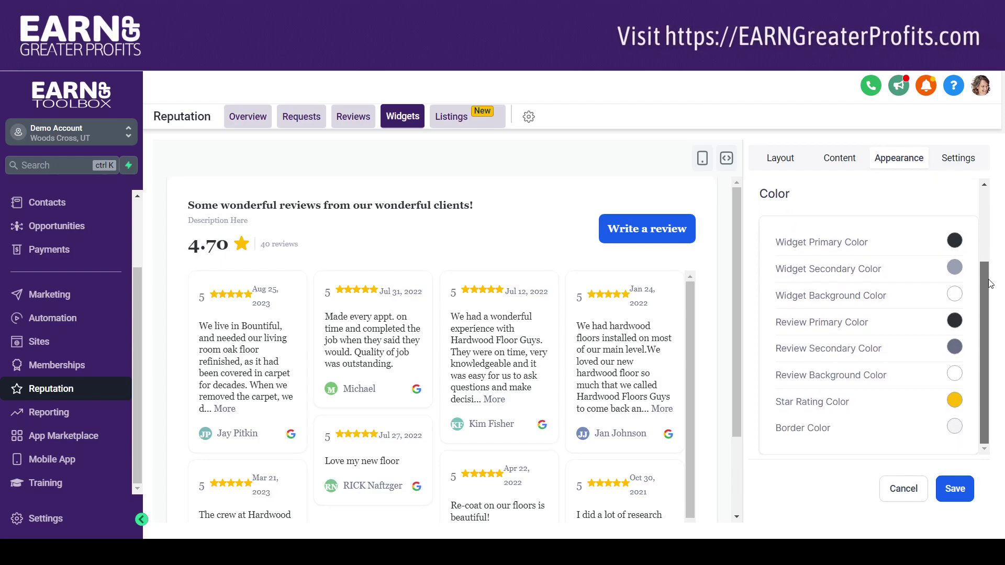
left_click(954, 160)
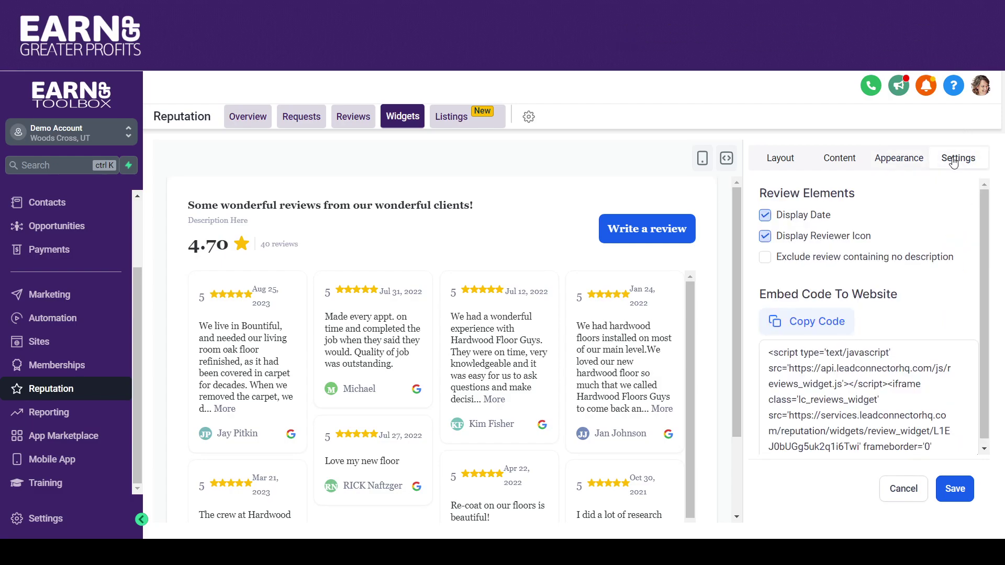
left_click(907, 164)
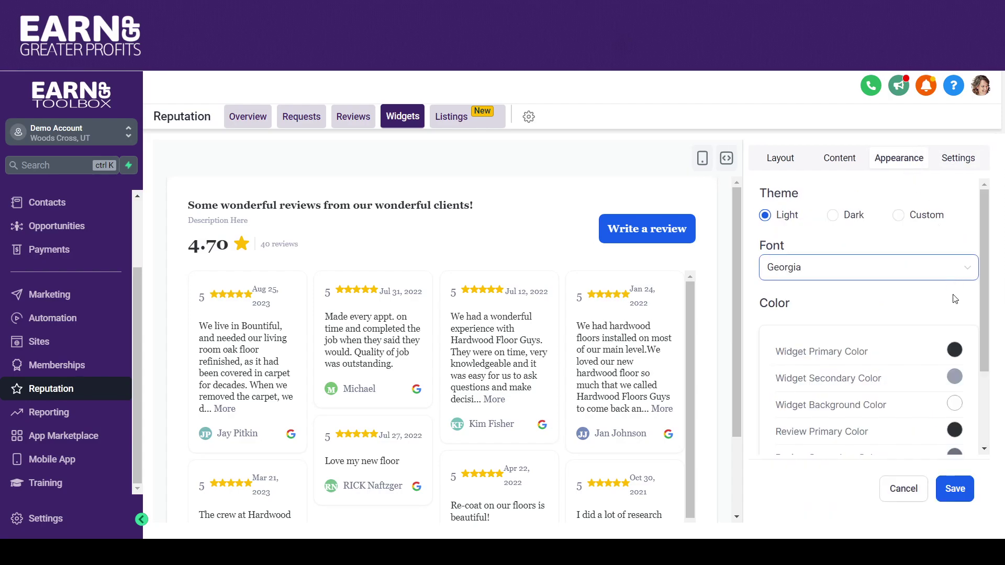
Step: Try hiding review dates and reviewer icons and excluding reviews without a description, and restore the original review element settings
left_click(949, 166)
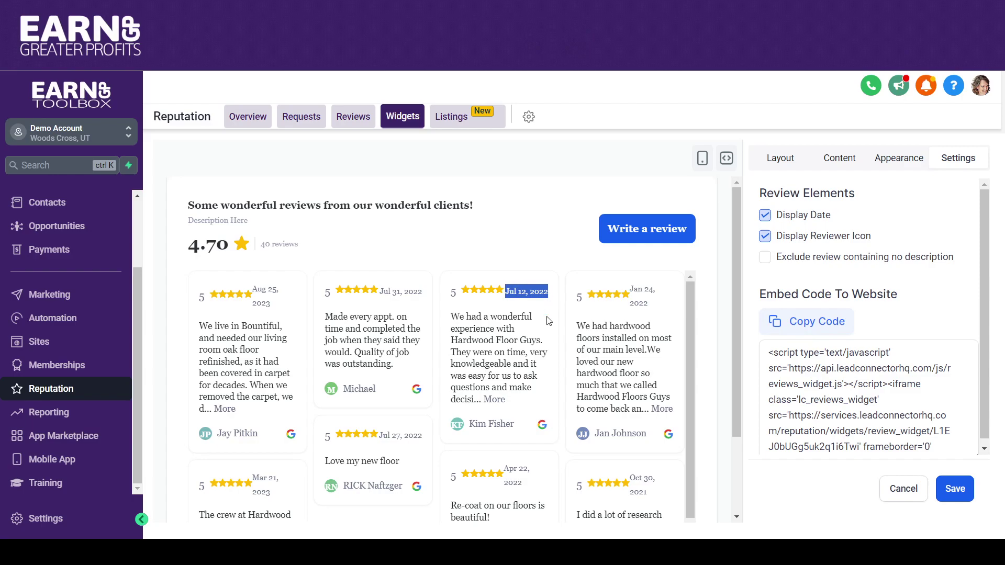
left_click(766, 222)
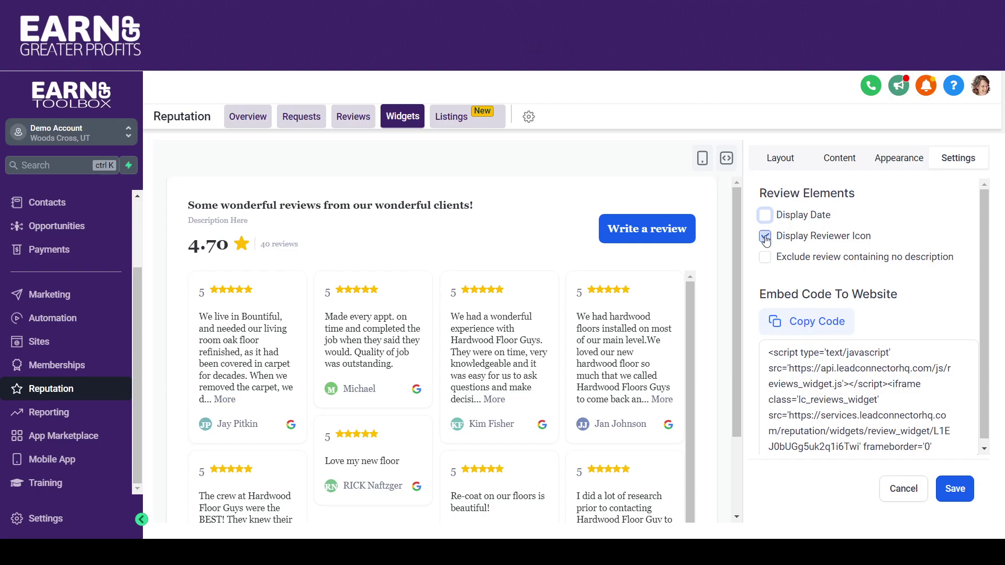
left_click(766, 237)
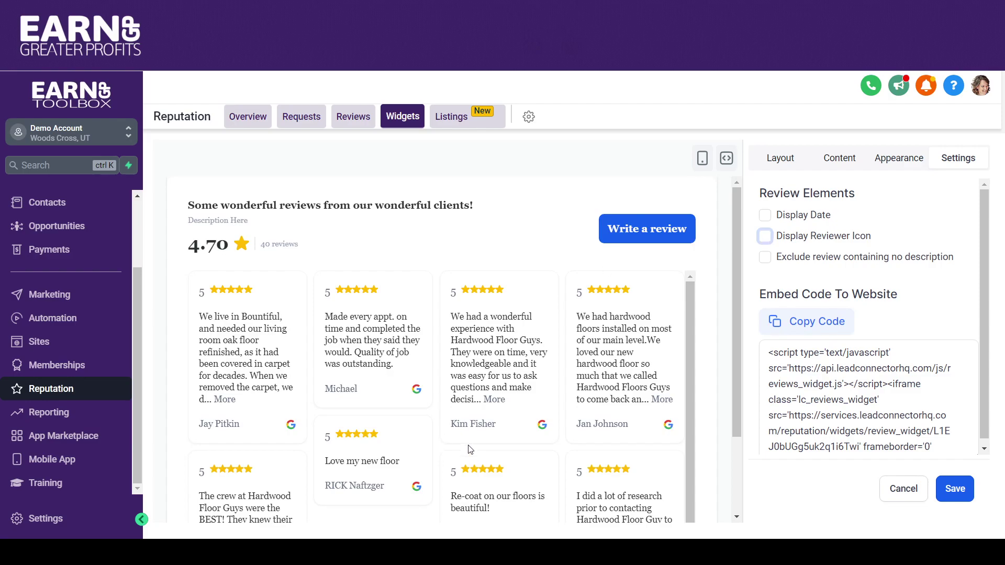
left_click(765, 237)
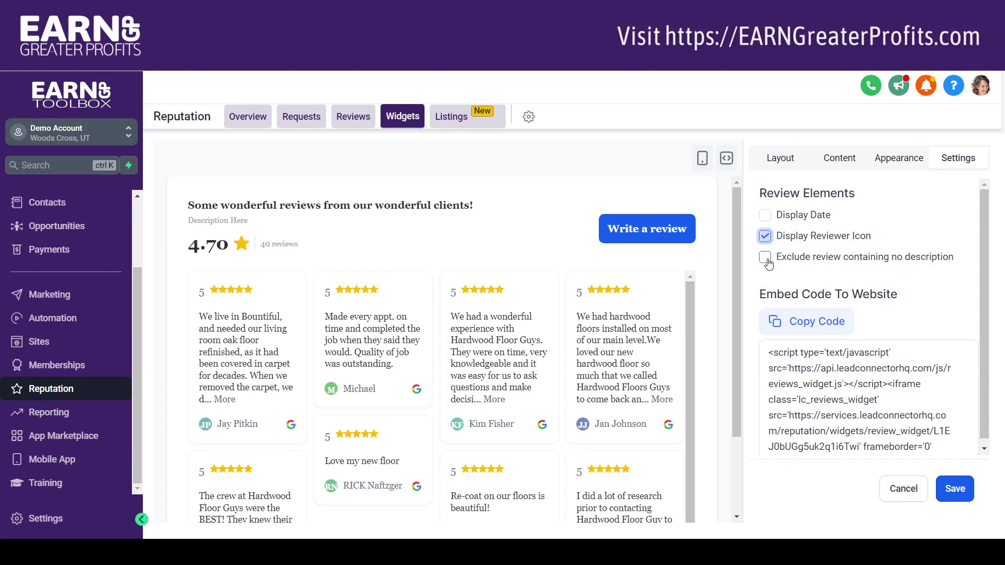
left_click(766, 258)
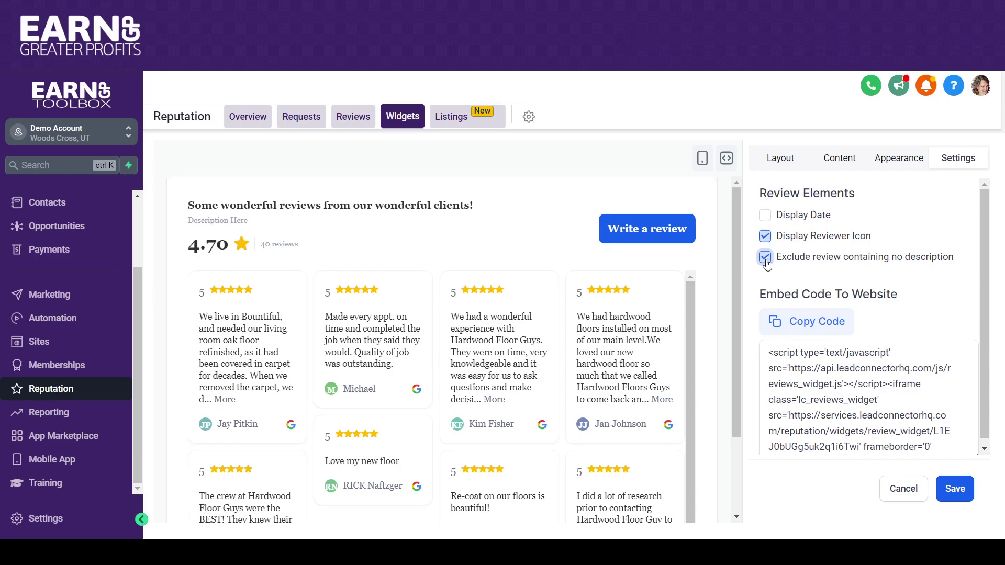
scroll(689, 293, "down", 1)
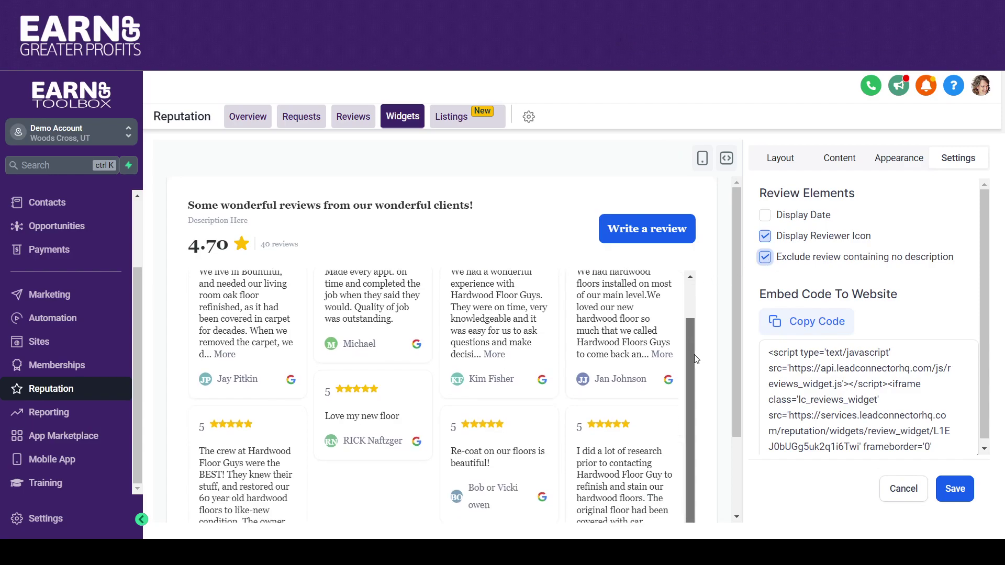
scroll(701, 303, "up", 1)
left_click(768, 260)
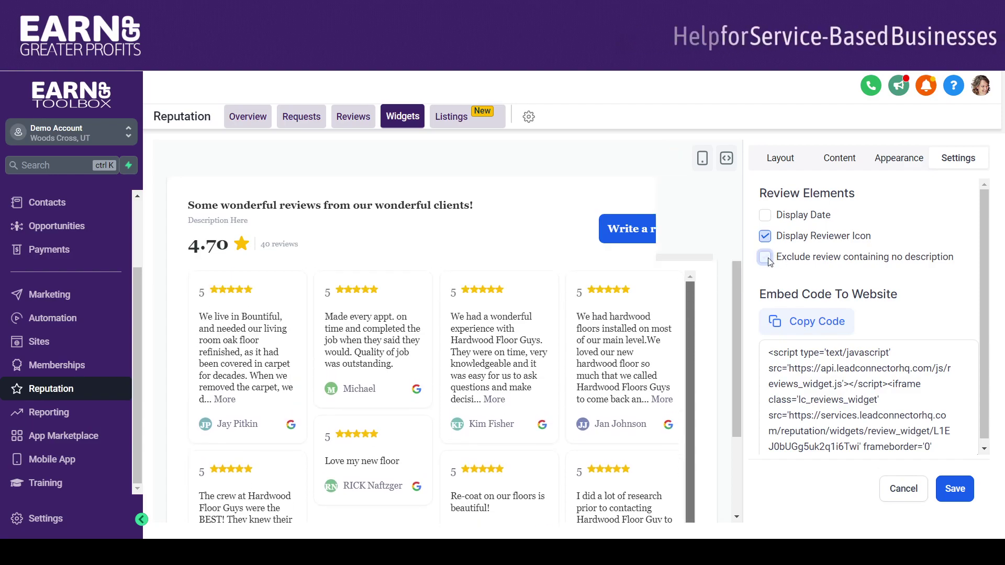
left_click(765, 215)
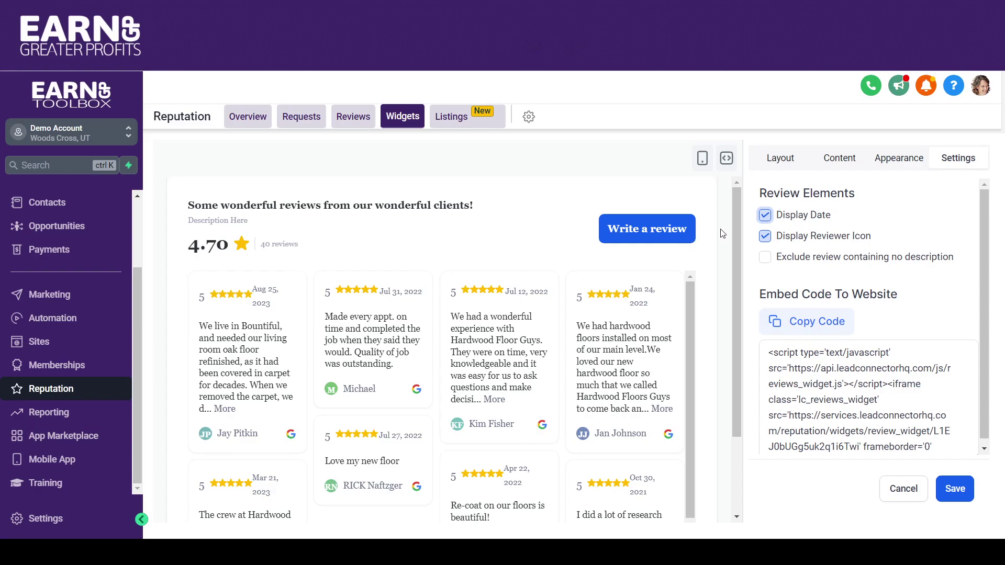
Step: Check the widget preview and save the changes under the name "Masonry Widget"
scroll(737, 212, "down", 3)
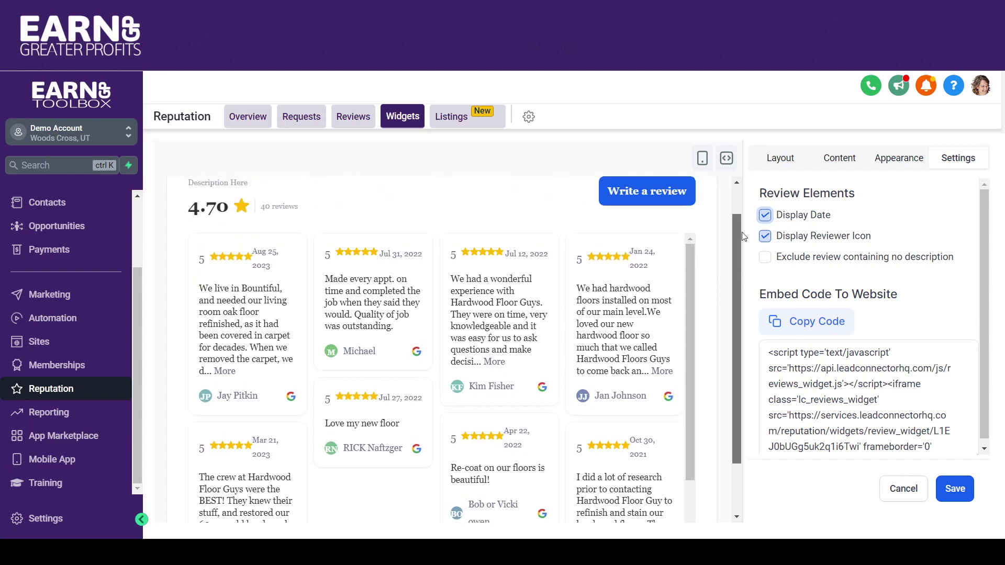
scroll(738, 208, "up", 2)
left_click_drag(736, 206, 737, 241)
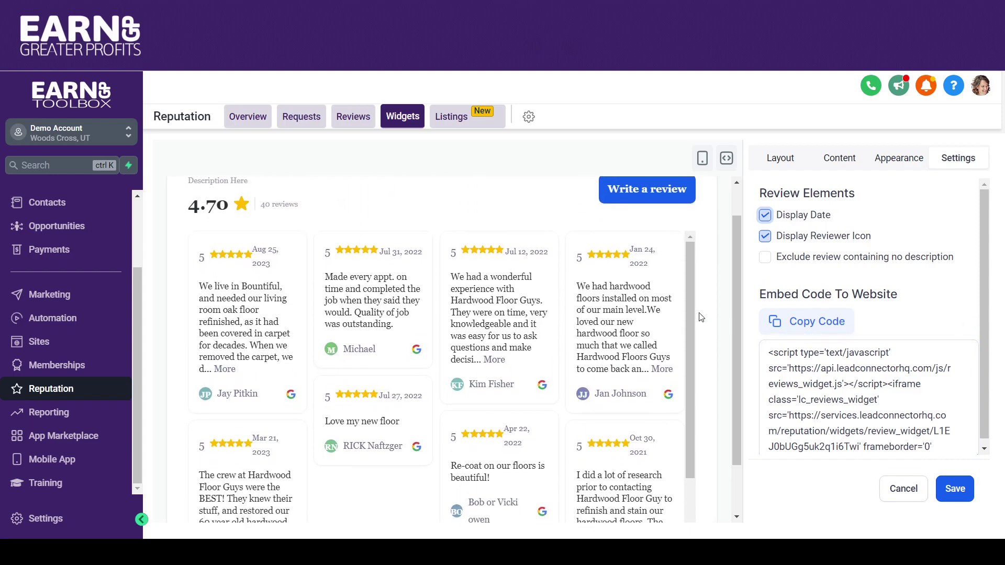
left_click_drag(737, 234, 736, 200)
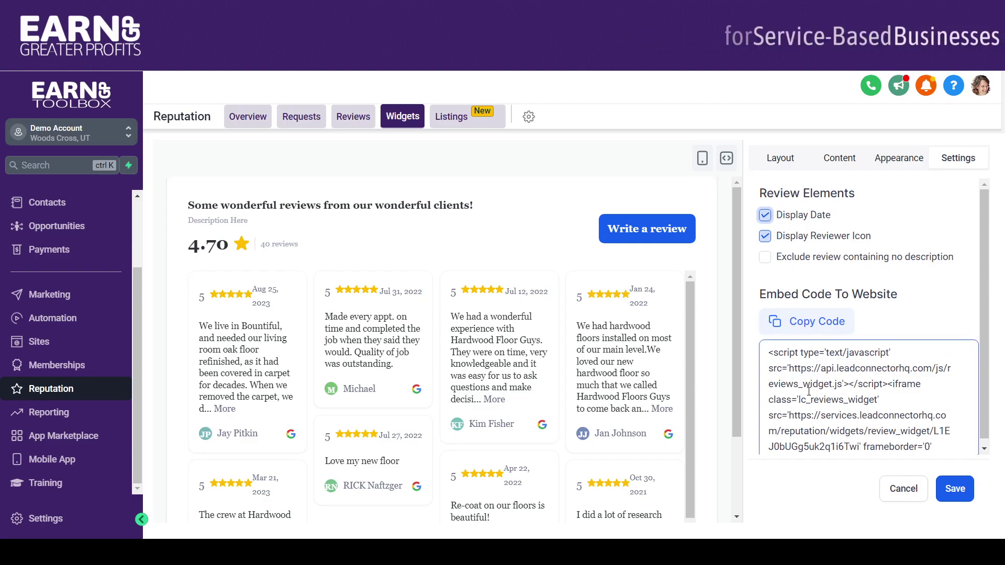
left_click(957, 490)
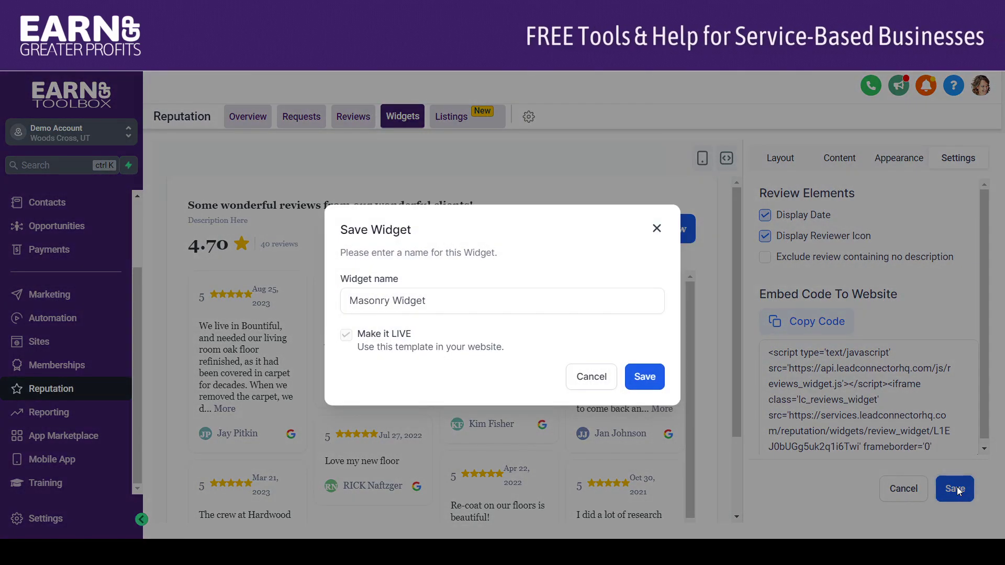
left_click(650, 385)
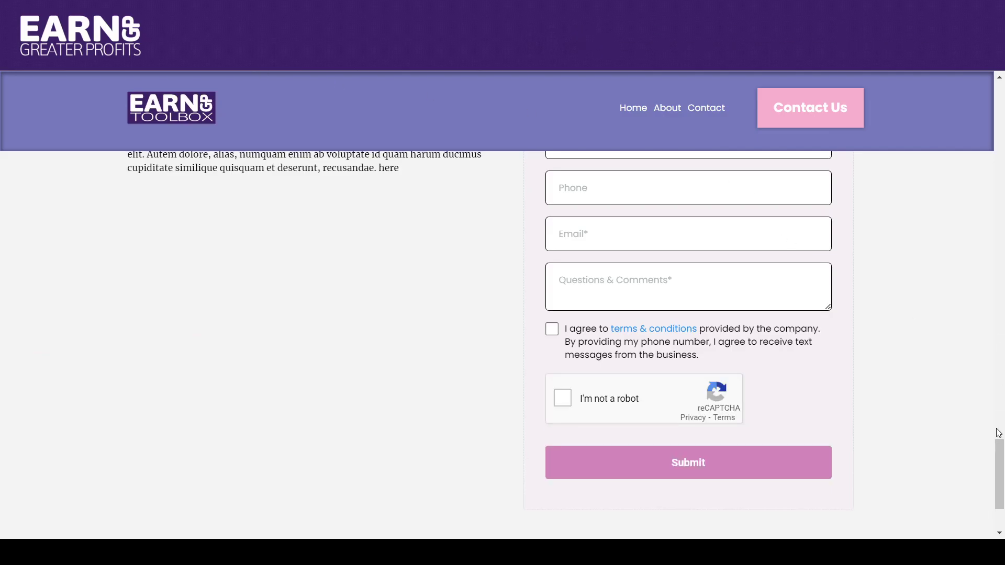
Step: Examine how the updated review widget looks on the website page below the gallery
scroll(999, 432, "up", 15)
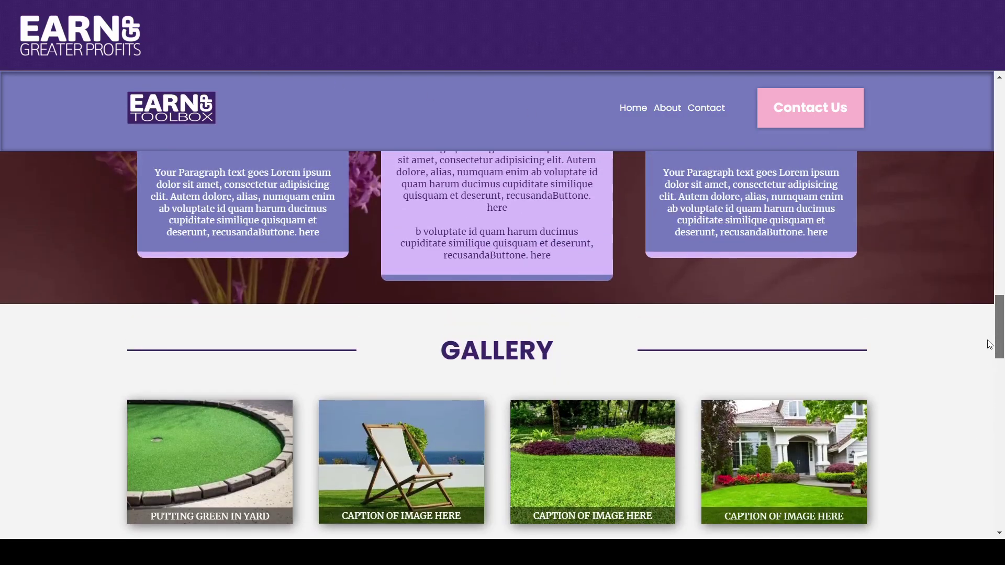
scroll(998, 394, "down", 3)
left_click_drag(998, 394, 1001, 429)
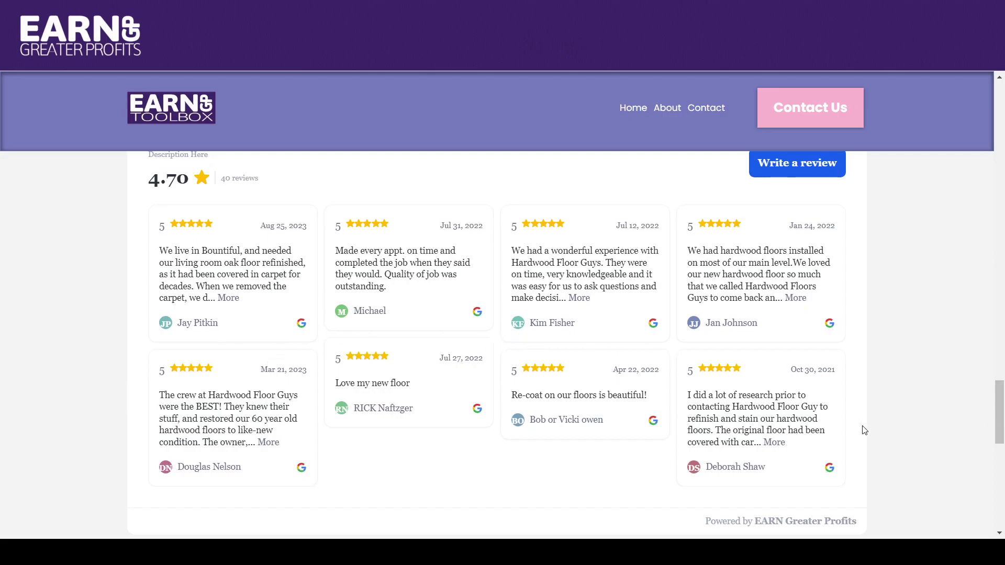
mouse_move(998, 406)
left_mouse_down()
mouse_move(998, 426)
mouse_move(995, 404)
left_mouse_up()
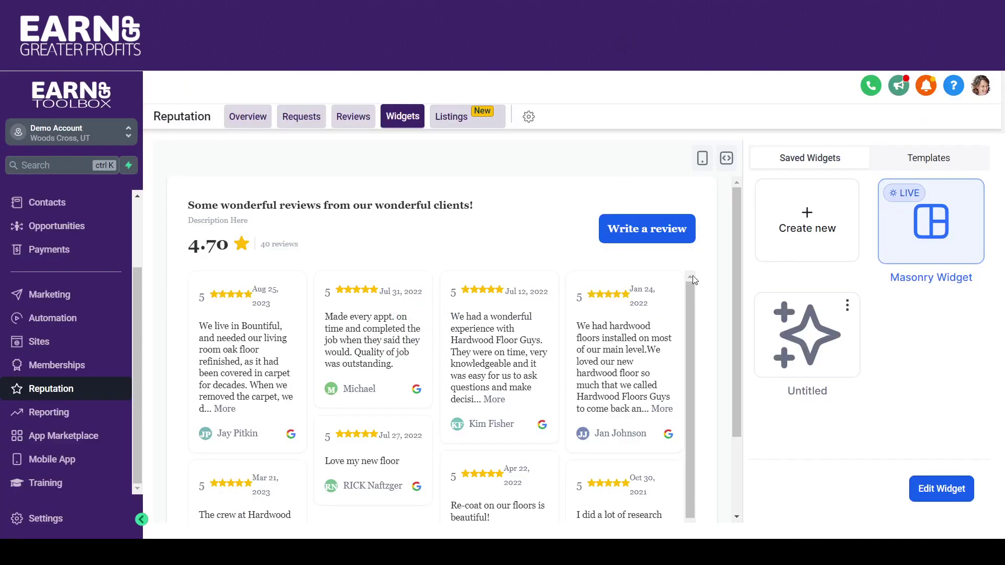
Step: Reopen the Masonry Widget for editing and change its widget type to Grid
left_click(912, 221)
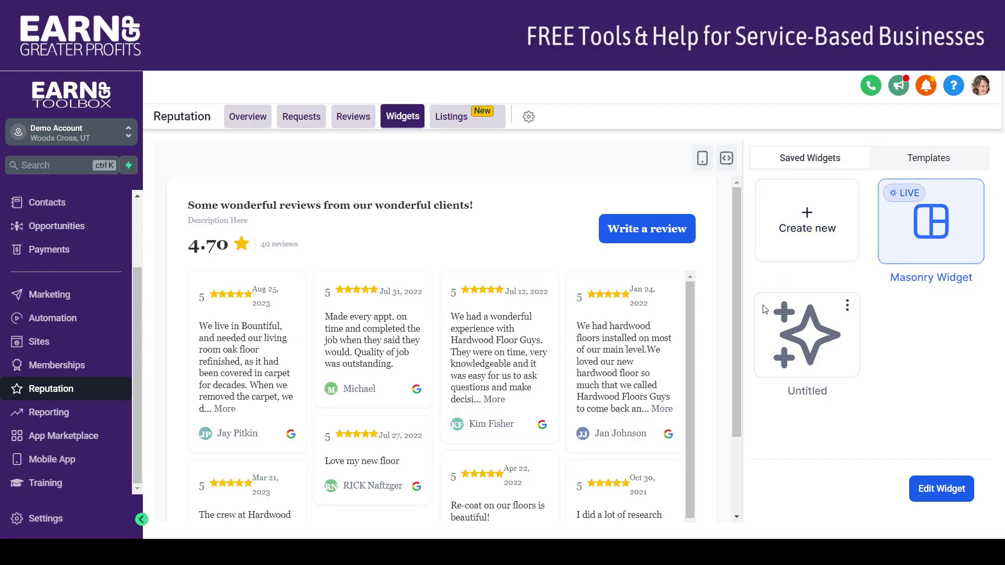
left_click(939, 488)
left_click(836, 329)
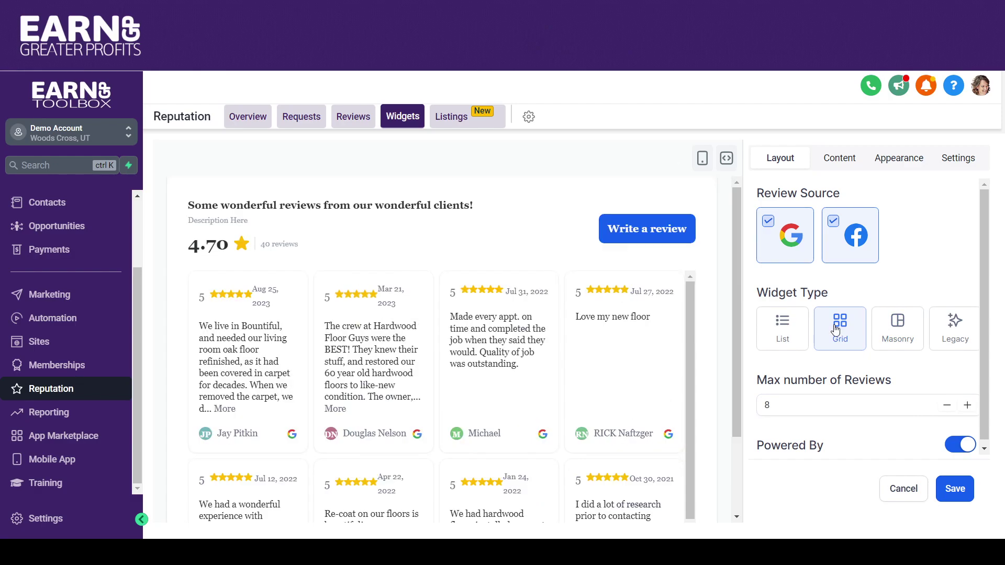
Step: Raise the grid widget's maximum number of reviews to 12 and save it under the name "Masonry Widget"
left_click(968, 411)
left_click(967, 411)
left_click(967, 411)
left_click(968, 410)
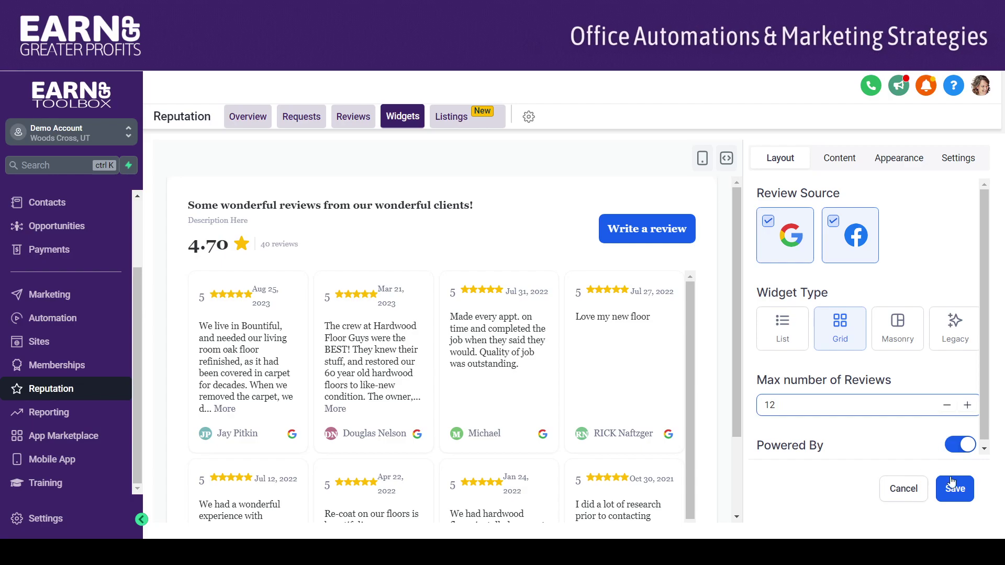
left_click(958, 488)
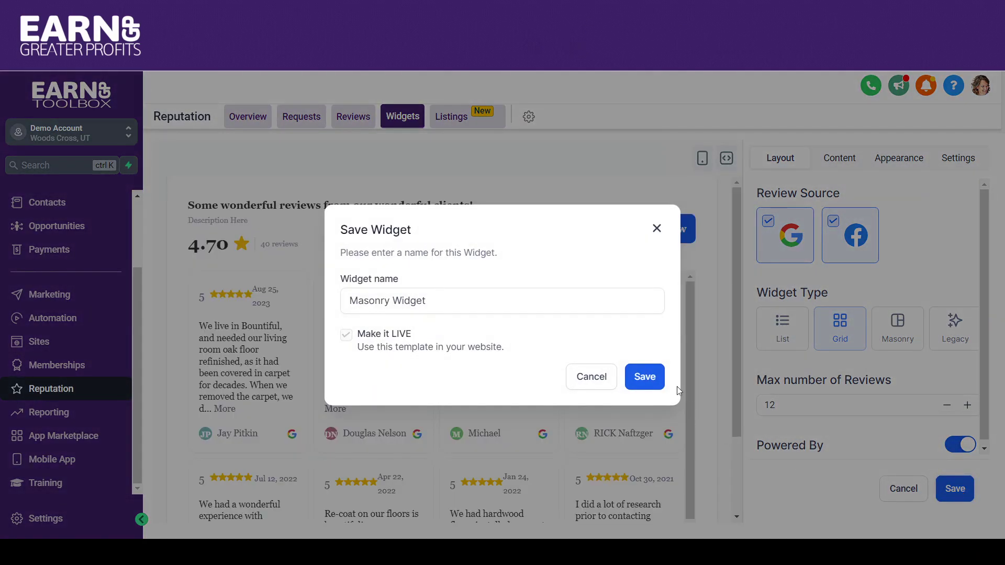
left_click(644, 378)
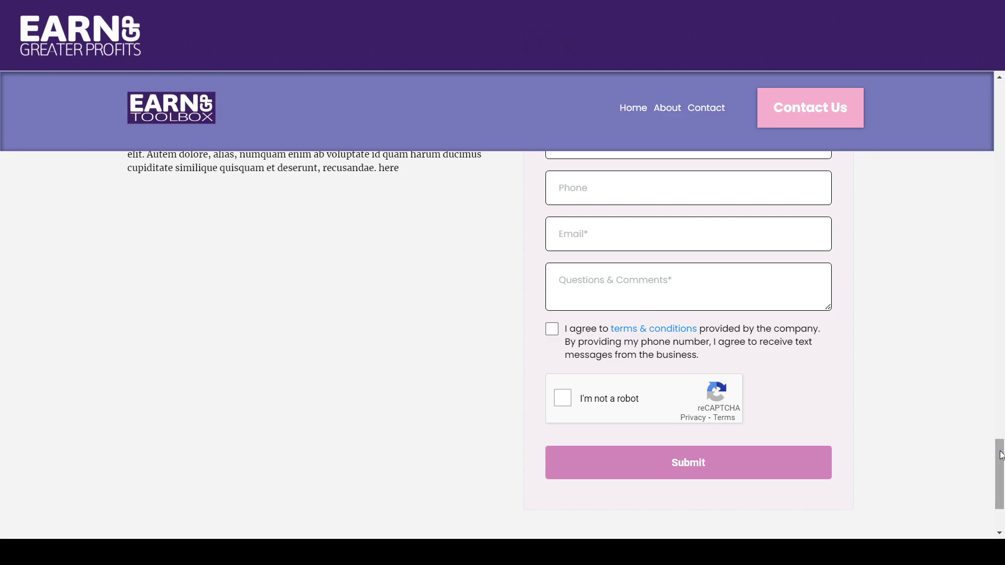
Step: Examine how the grid review widget displays on the website page, including the additional reviews loaded below the initial ones
scroll(1001, 455, "up", 10)
scroll(1002, 447, "down", 5)
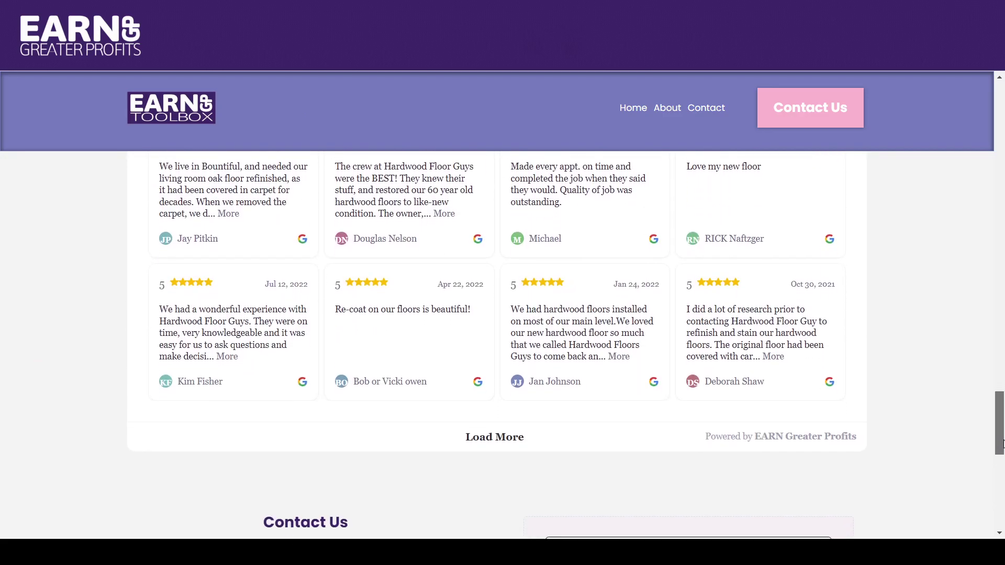
left_click_drag(1003, 444, 1002, 435)
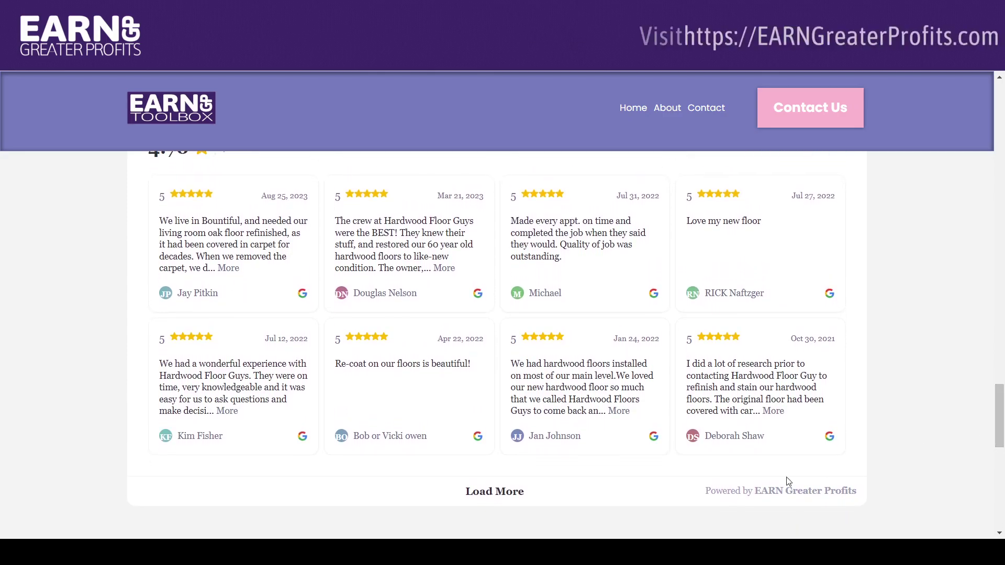
left_click(521, 493)
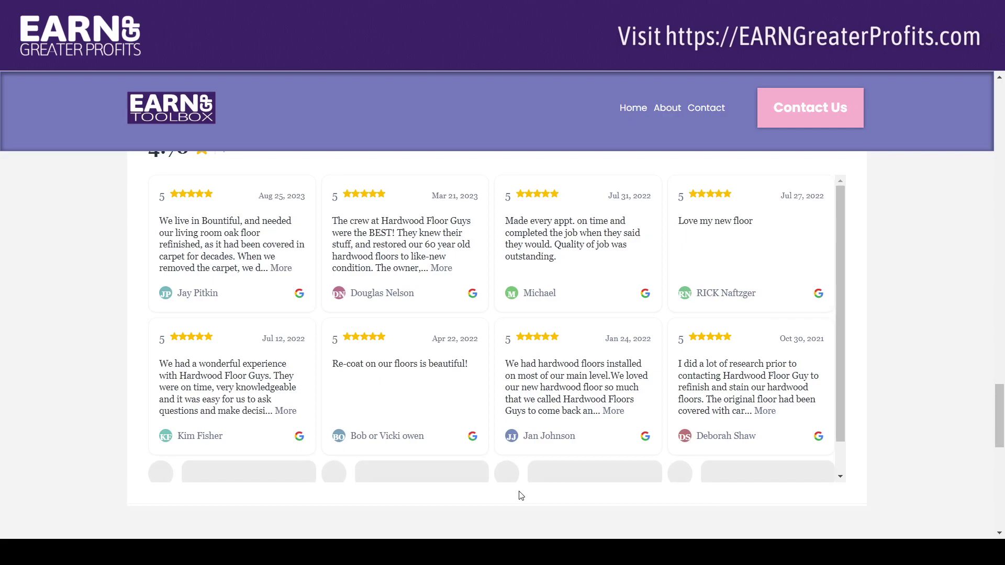
scroll(838, 317, "down", 3)
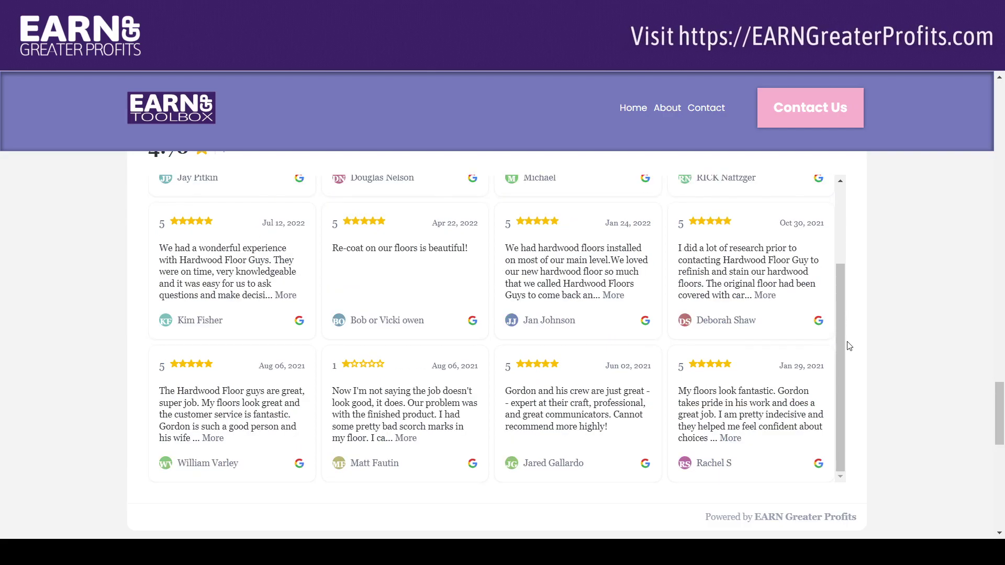
left_click_drag(838, 303, 1002, 395)
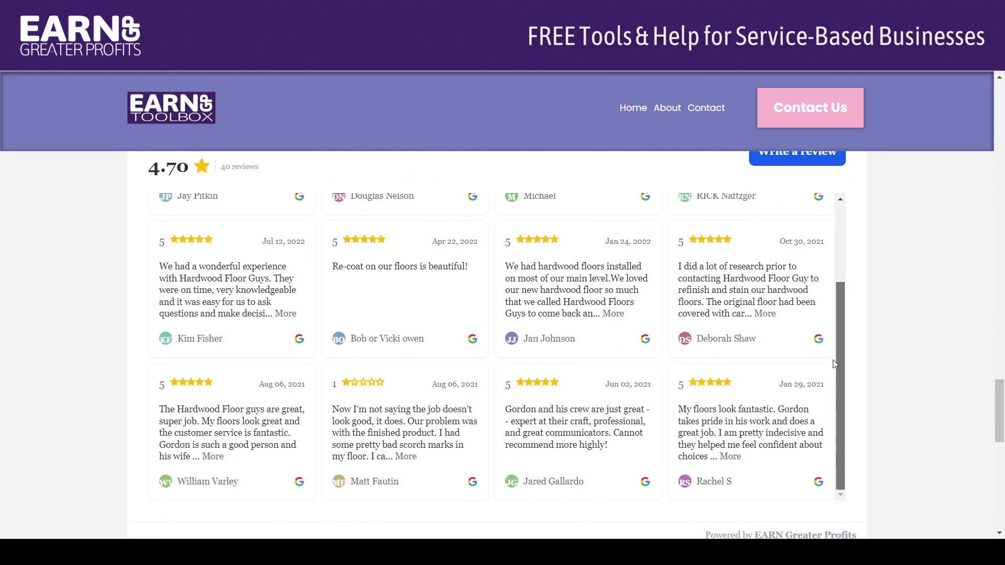
scroll(840, 334, "up", 3)
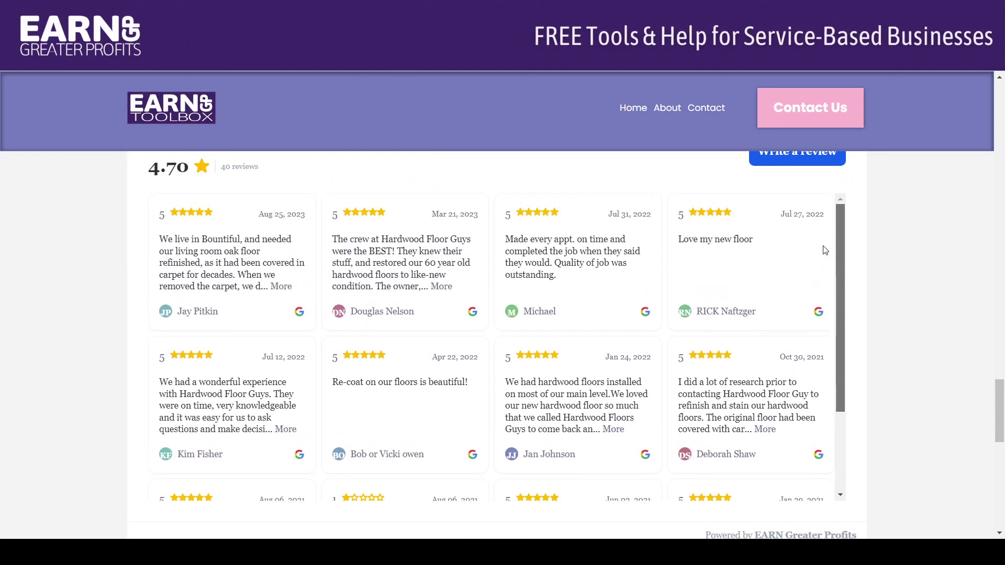
mouse_move(997, 404)
left_mouse_down()
mouse_move(997, 391)
mouse_move(996, 417)
left_mouse_up()
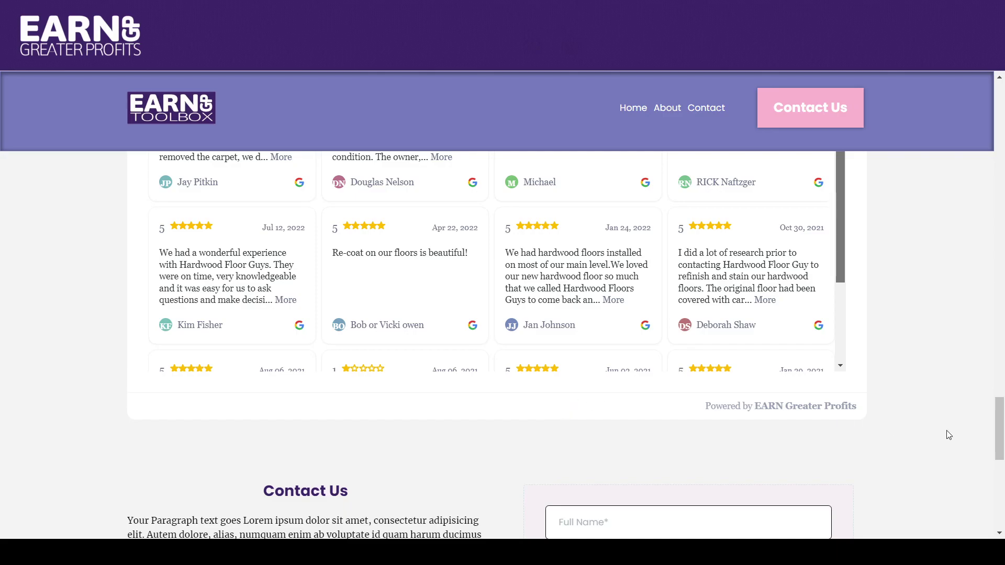
mouse_move(1000, 425)
left_mouse_down()
mouse_move(997, 401)
mouse_move(994, 410)
left_mouse_up()
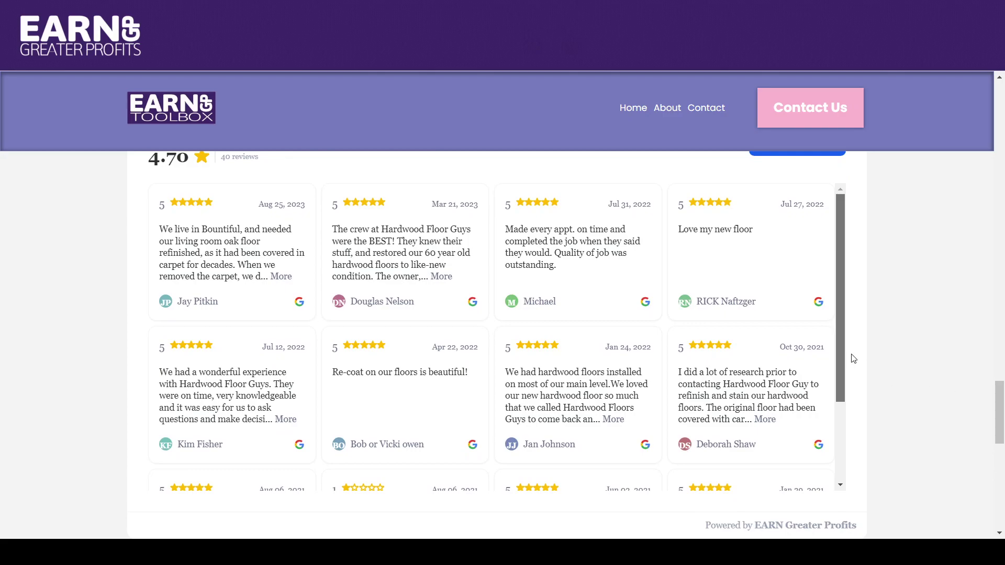
left_click_drag(839, 364, 841, 324)
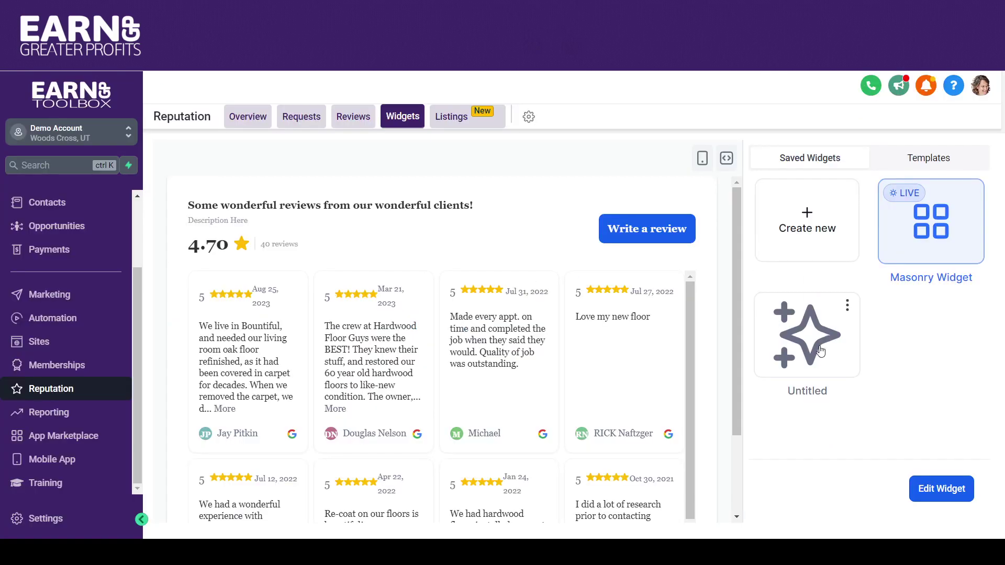
Step: Reopen the Masonry Widget for editing, change its widget type to Masonry and set the maximum number of reviews to 8
left_click(943, 254)
left_click(938, 479)
left_click(890, 330)
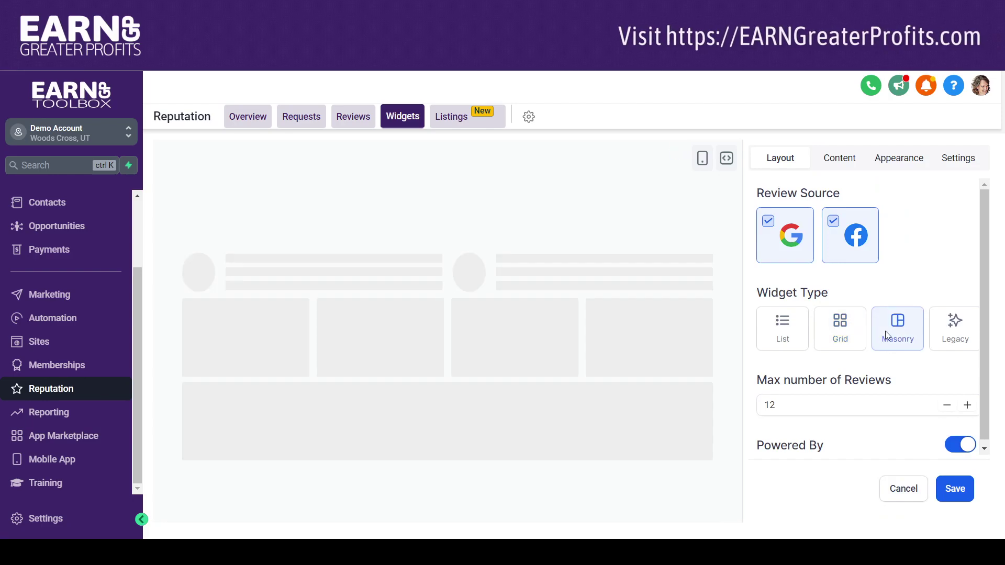
double_click(821, 404)
type("8")
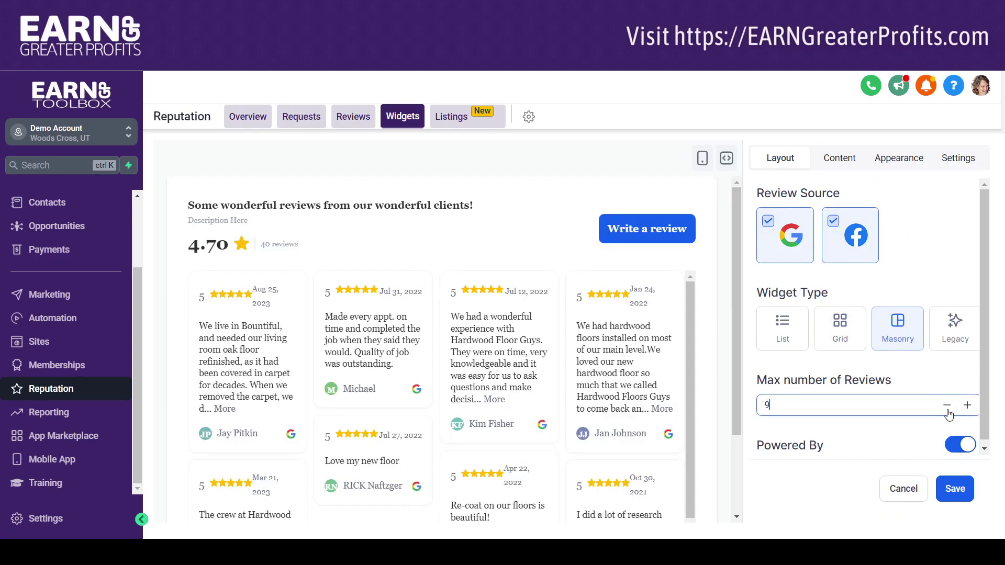
Step: Save the changes under the name "Masonry Widget" and check the review section on the website page
left_click(961, 488)
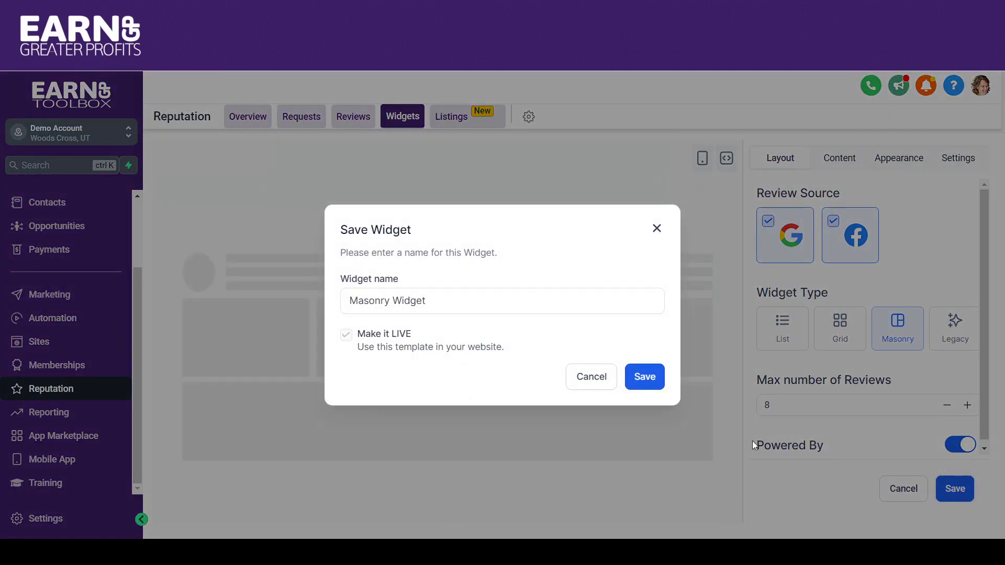
left_click(645, 377)
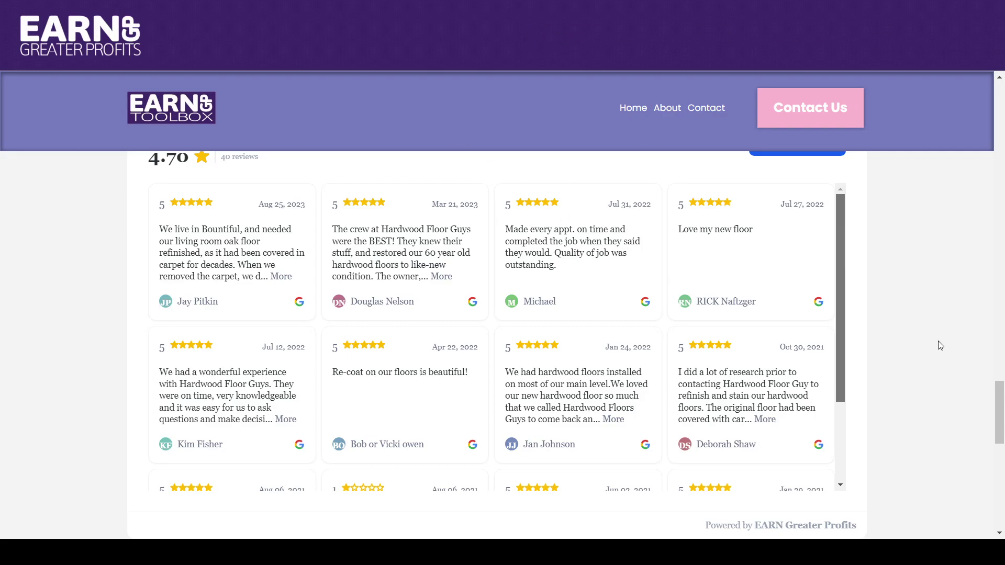
scroll(924, 359, "down", 8)
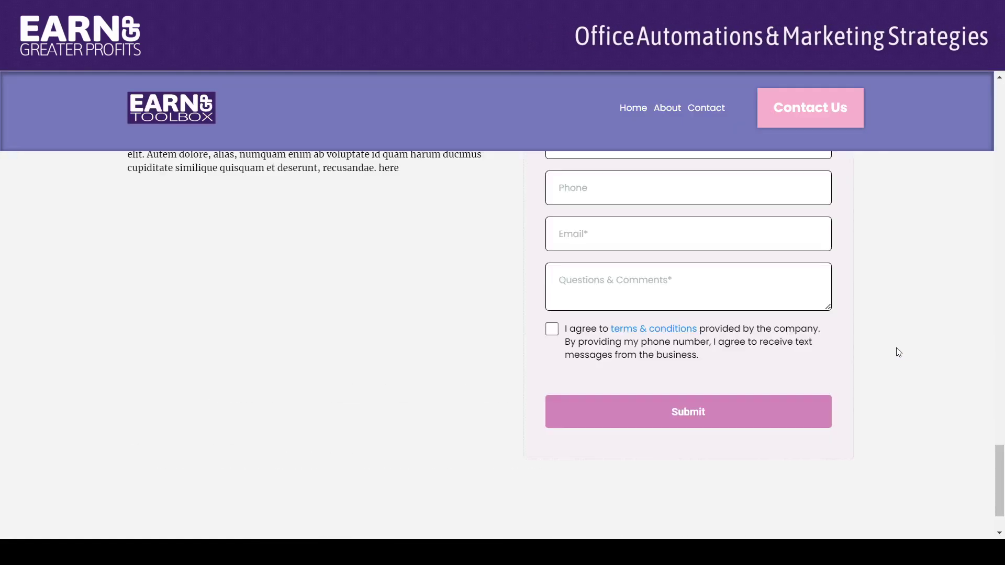
left_click_drag(1000, 473, 1003, 426)
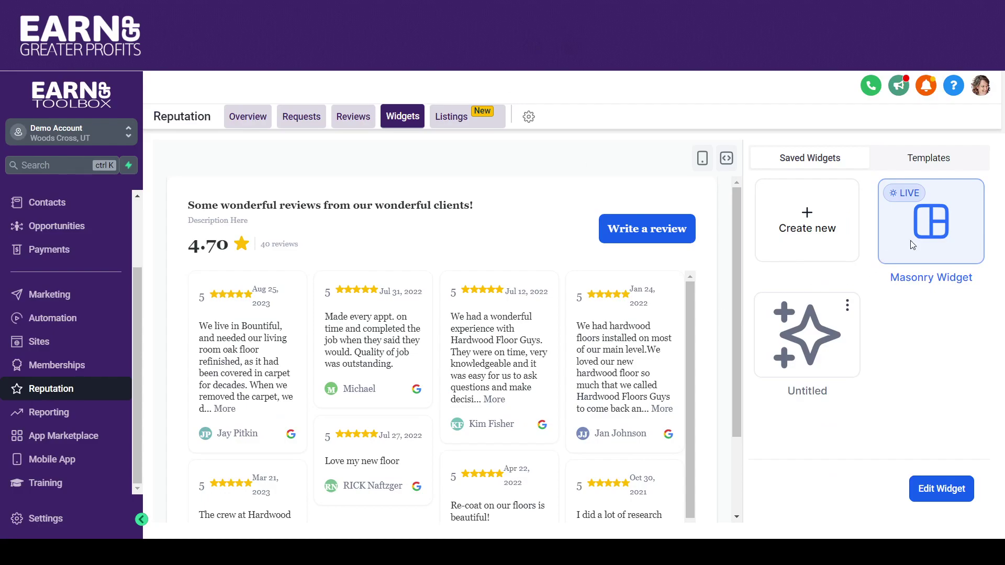
Step: Reopen the Masonry Widget for editing and set its widget background color to #f4f4f4f4
left_click(912, 245)
left_click(928, 490)
left_click(956, 160)
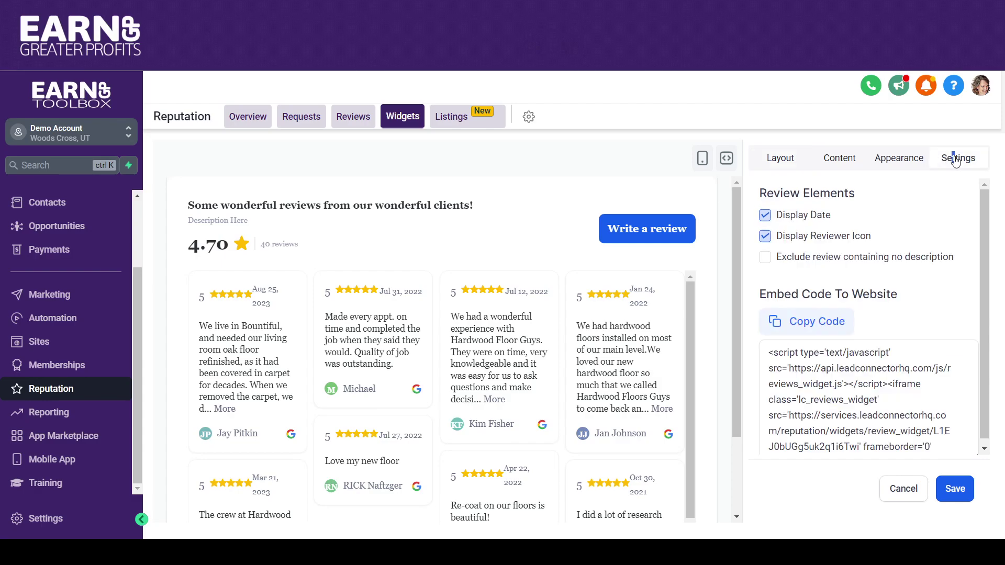
left_click(895, 158)
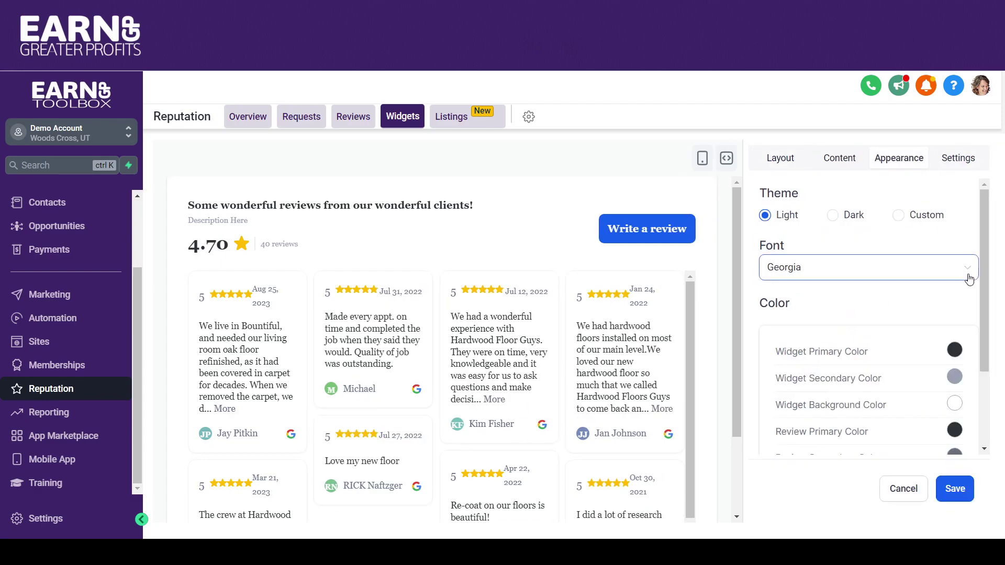
scroll(988, 306, "down", 1)
scroll(988, 305, "down", 1)
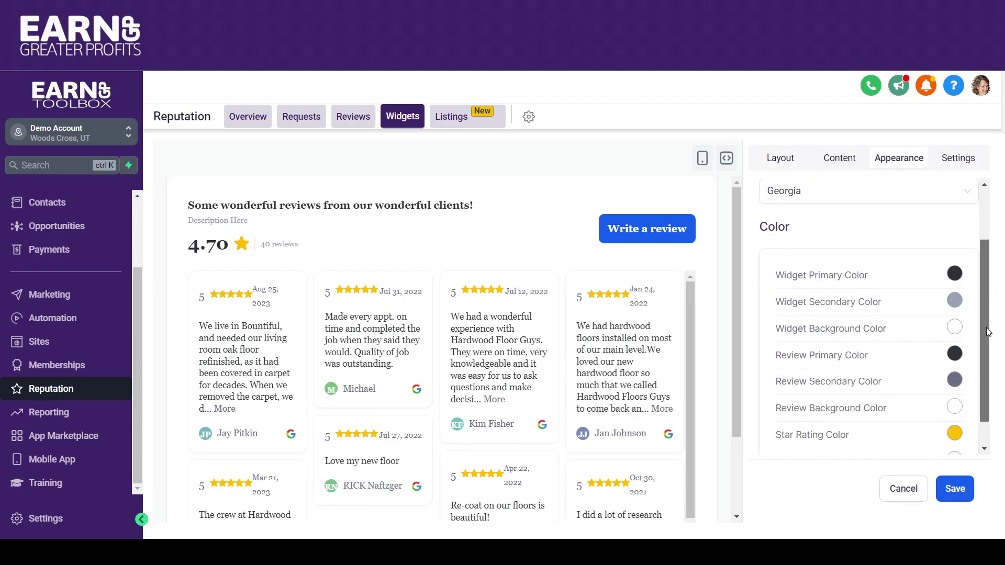
left_click_drag(988, 332, 988, 355)
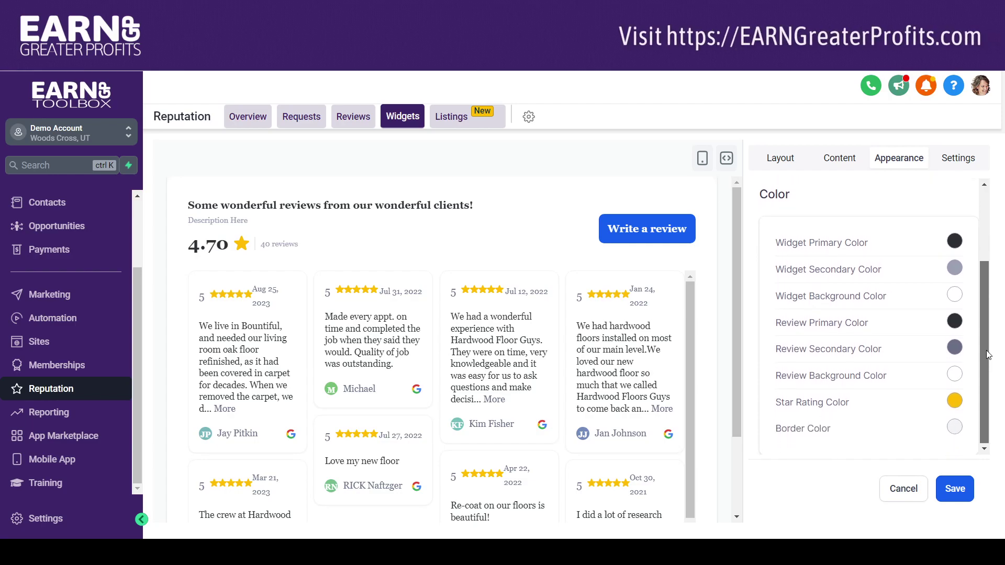
left_click(955, 295)
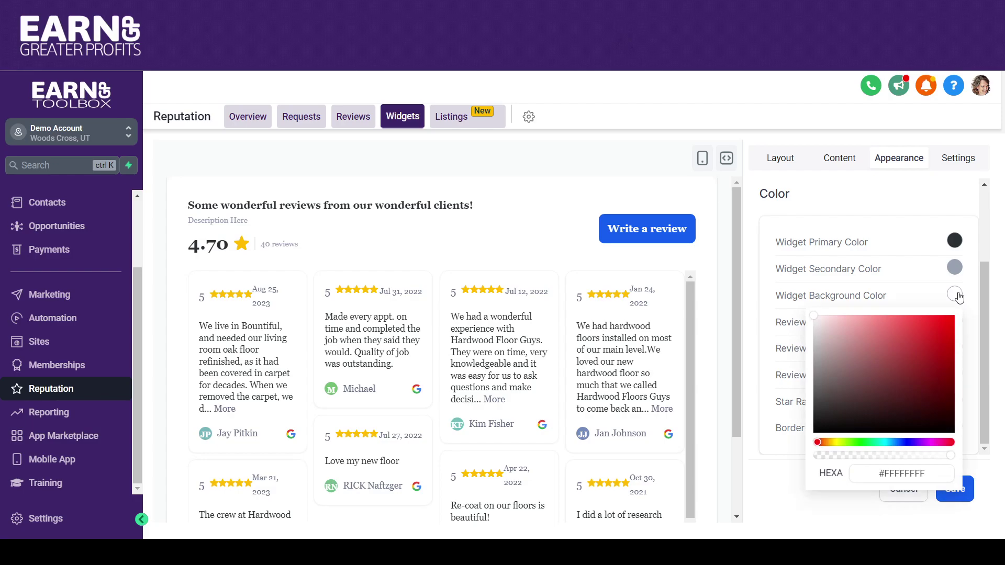
left_click_drag(892, 474, 888, 476)
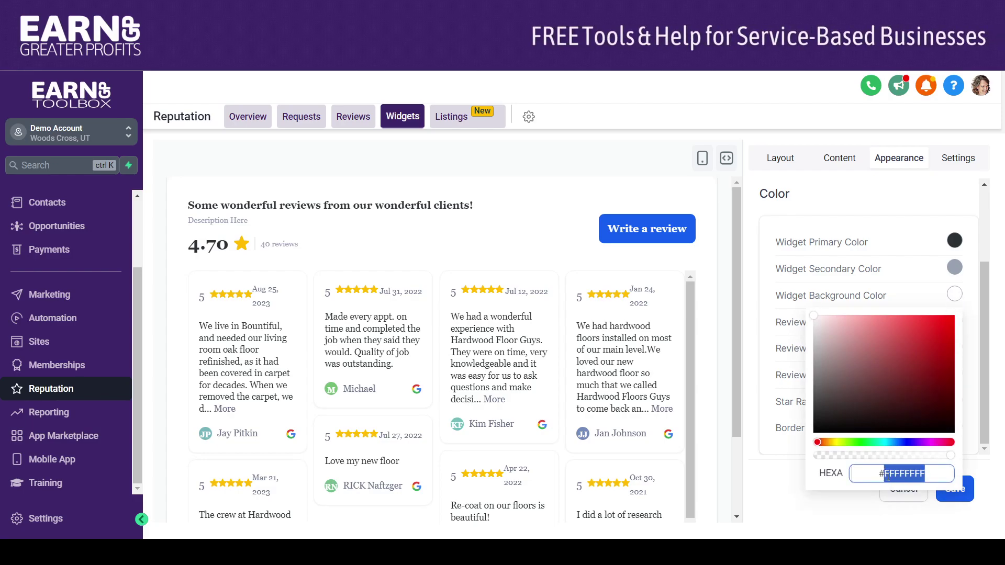
type("f4f4f4f4")
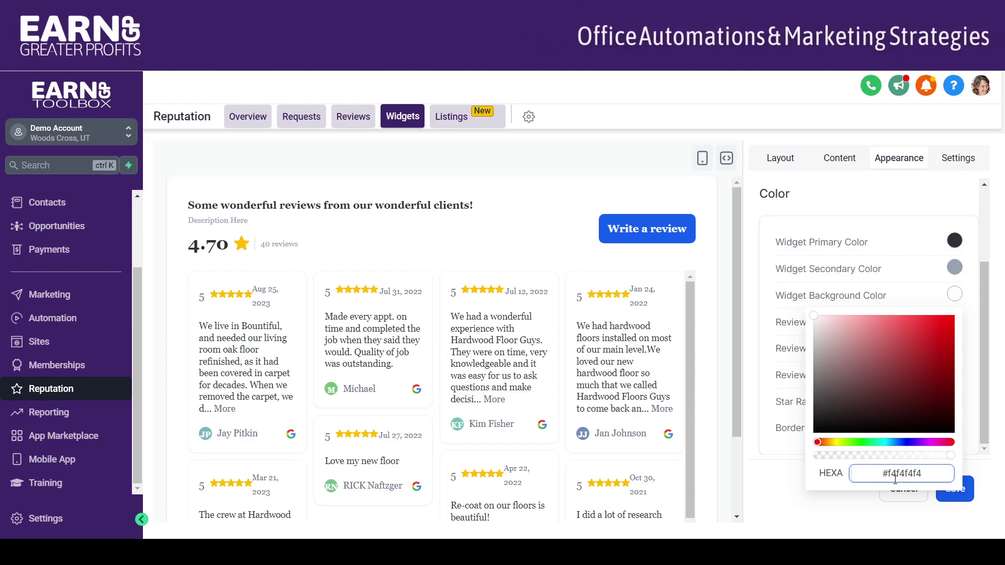
left_click(822, 474)
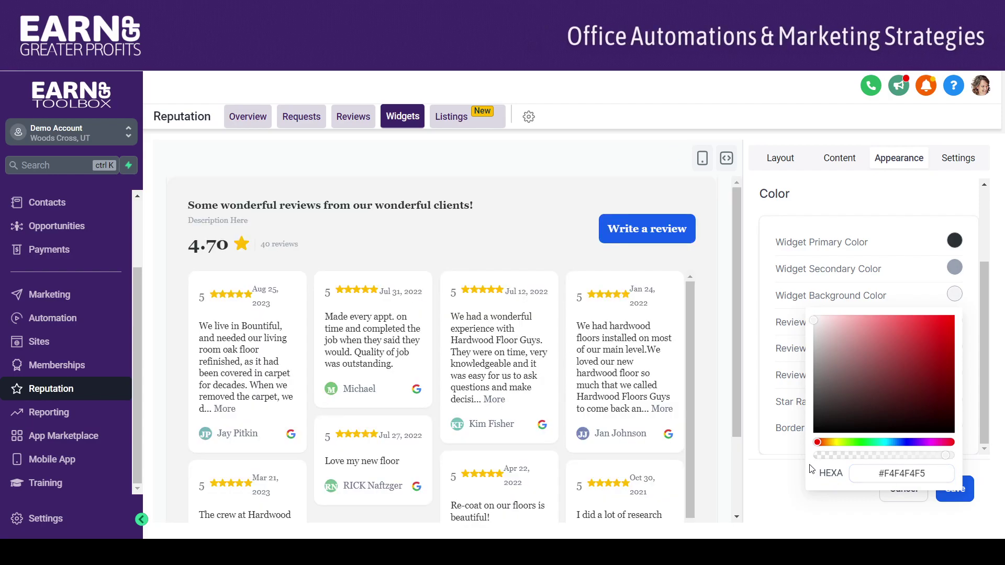
left_click(770, 485)
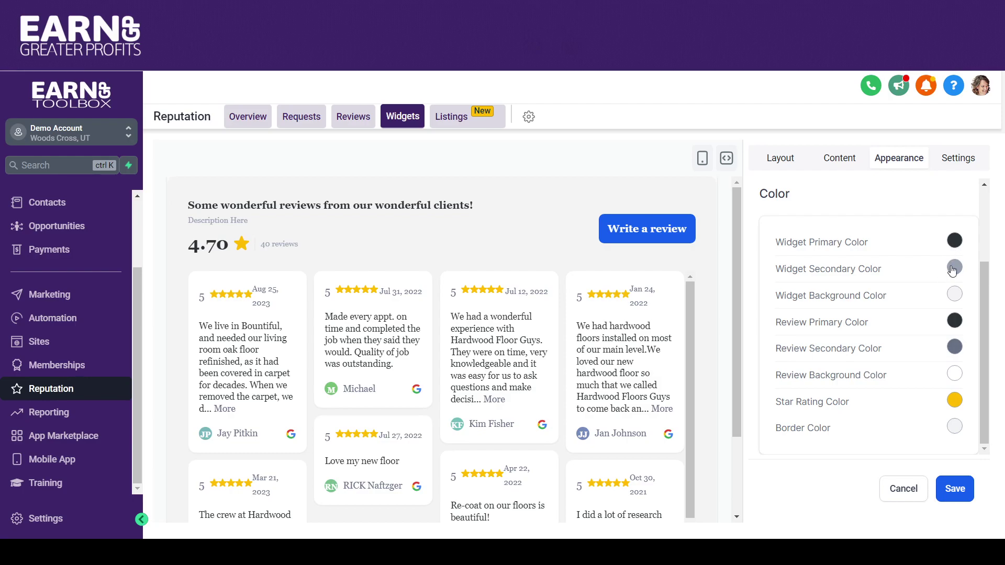
Step: Try a dark red review background color and restore the review background to white, #fff
left_click(955, 376)
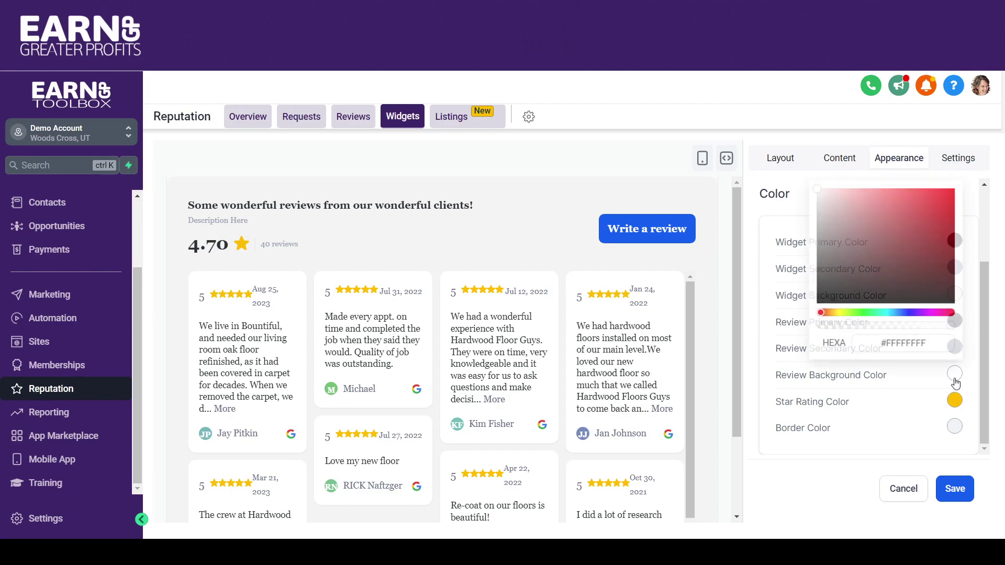
left_click(918, 242)
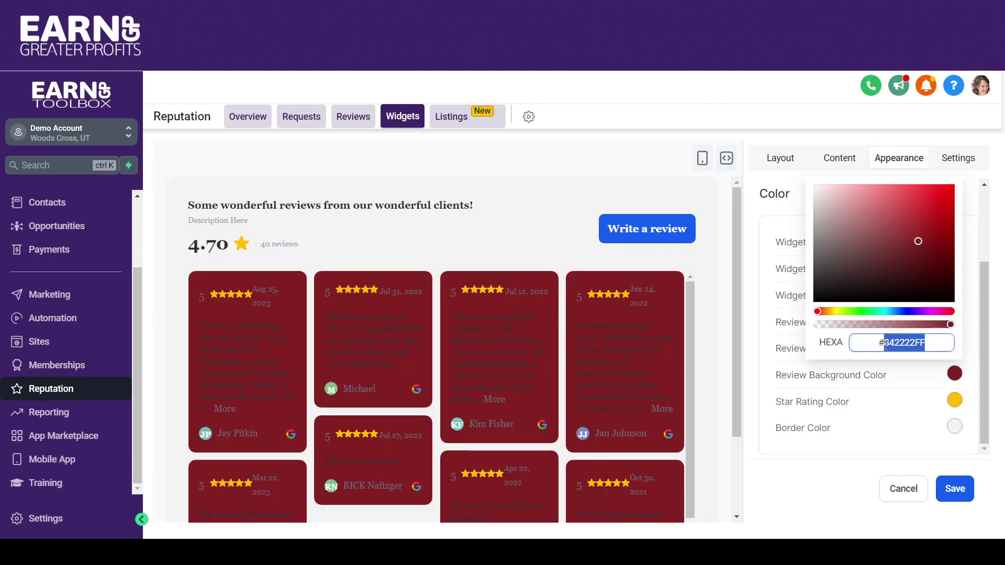
type("fff")
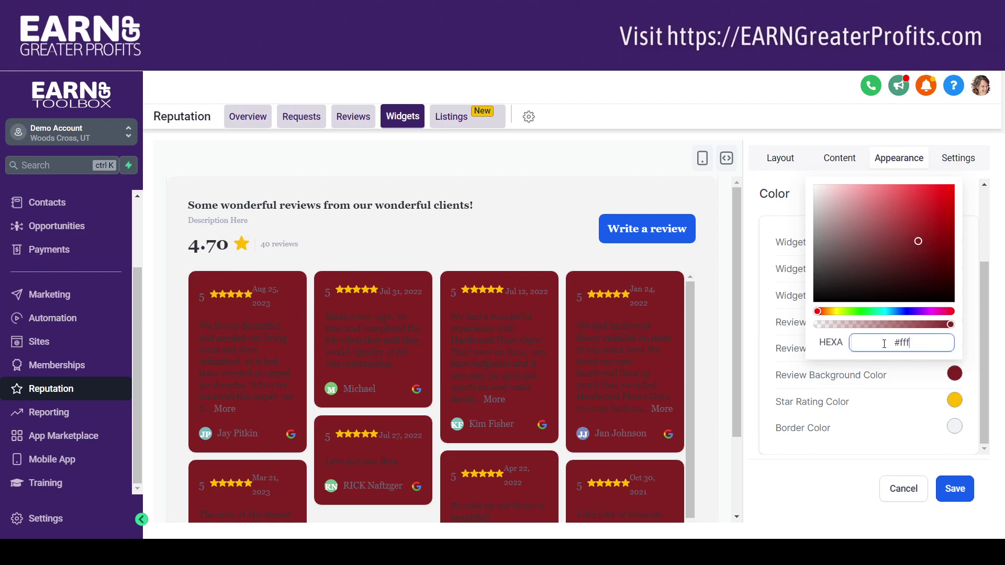
key("Return")
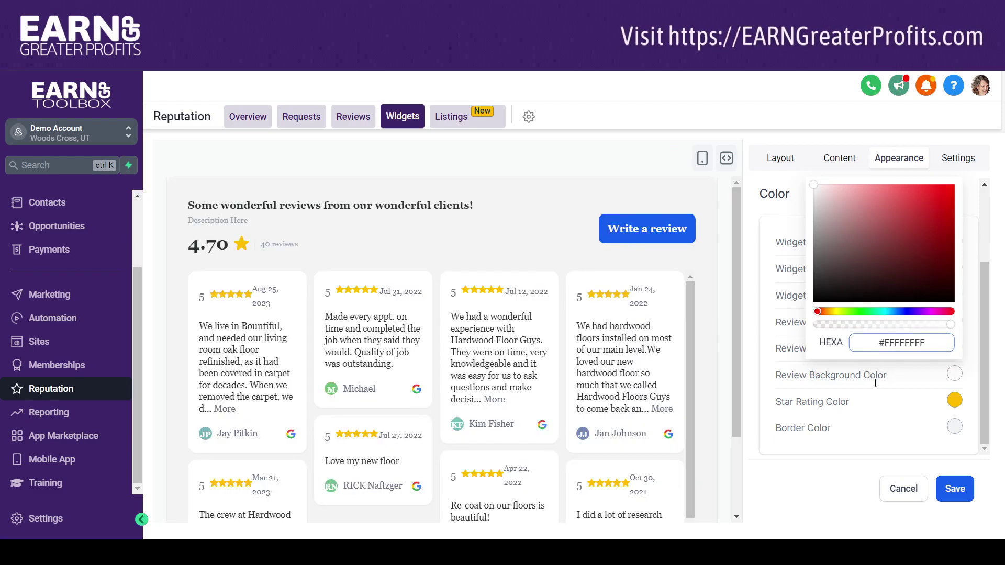
left_click(859, 490)
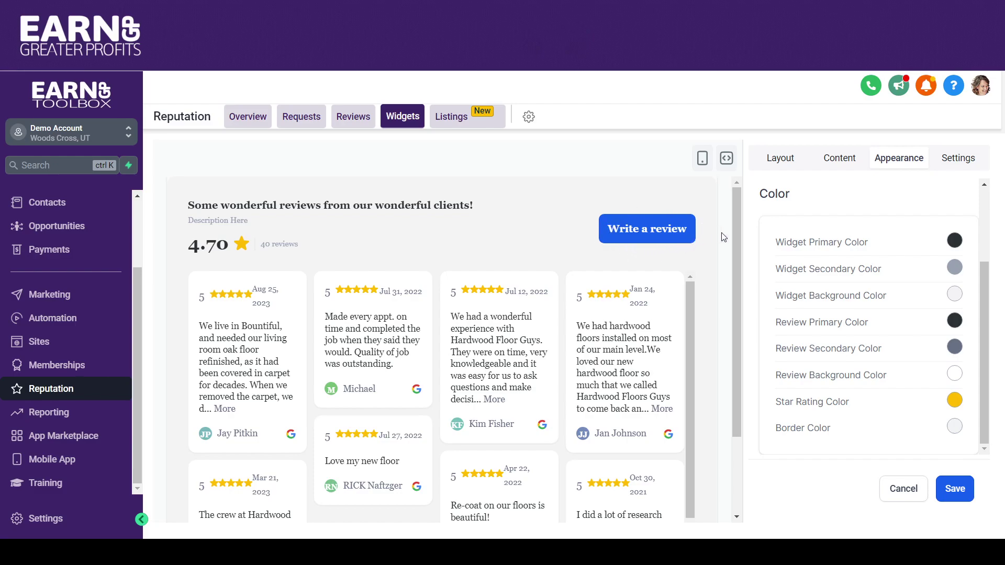
Step: Save the recolored widget under the name "Masonry Widget" and check its background against the website page
left_click(946, 495)
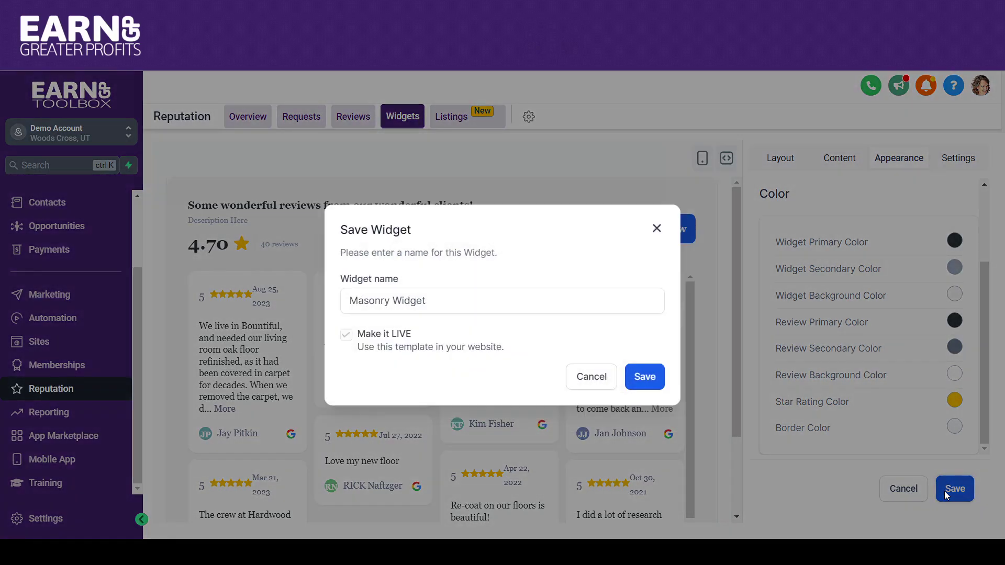
left_click(644, 378)
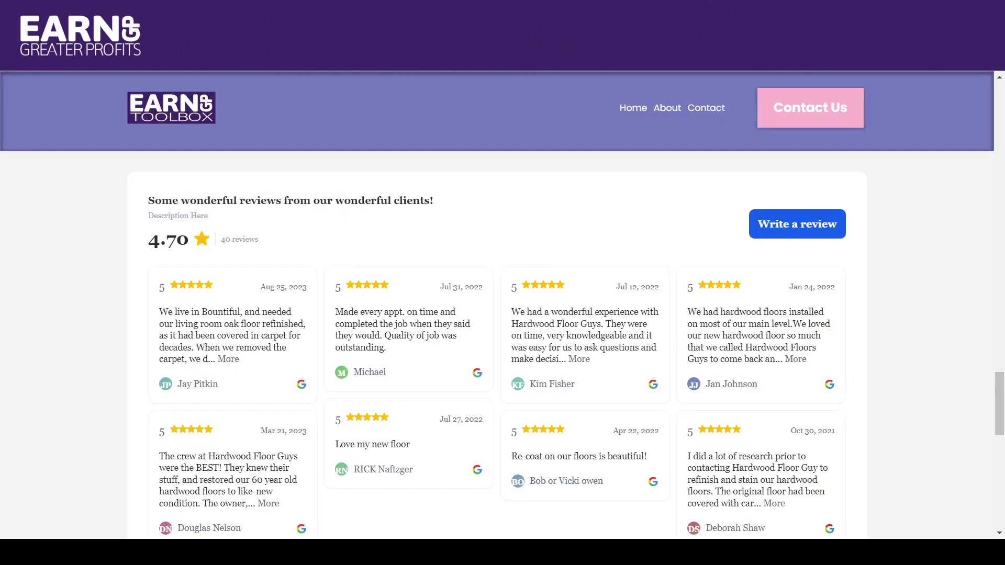
scroll(344, 146, "down", 10)
mouse_move(1003, 461)
left_mouse_down()
mouse_move(1004, 364)
mouse_move(1003, 449)
left_mouse_up()
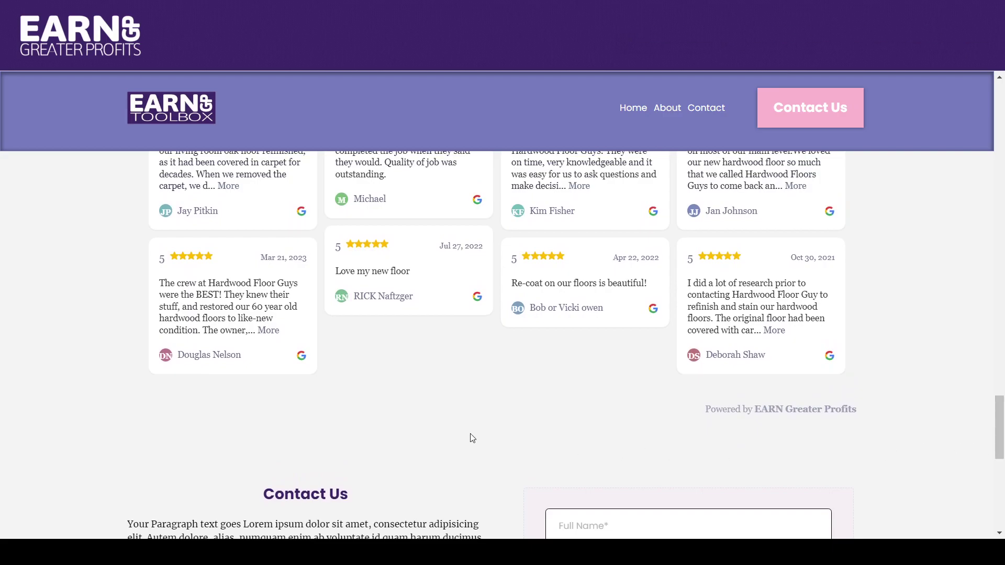
Step: Check the customer review section on the website page and save the Home page in the page builder
left_click_drag(1003, 433, 1000, 397)
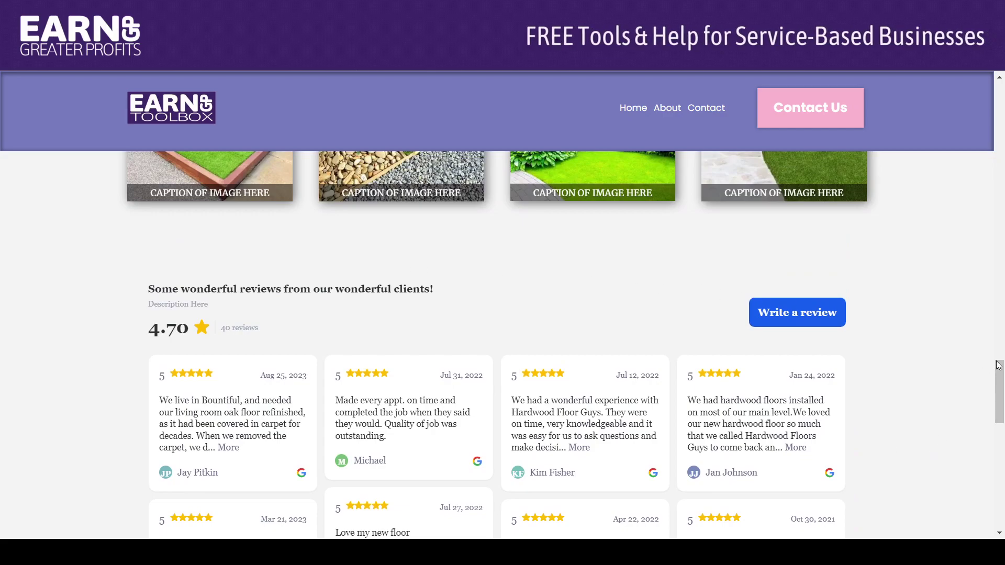
mouse_move(1002, 378)
left_mouse_down()
mouse_move(1003, 438)
mouse_move(1003, 319)
mouse_move(1002, 406)
mouse_move(1003, 393)
left_mouse_up()
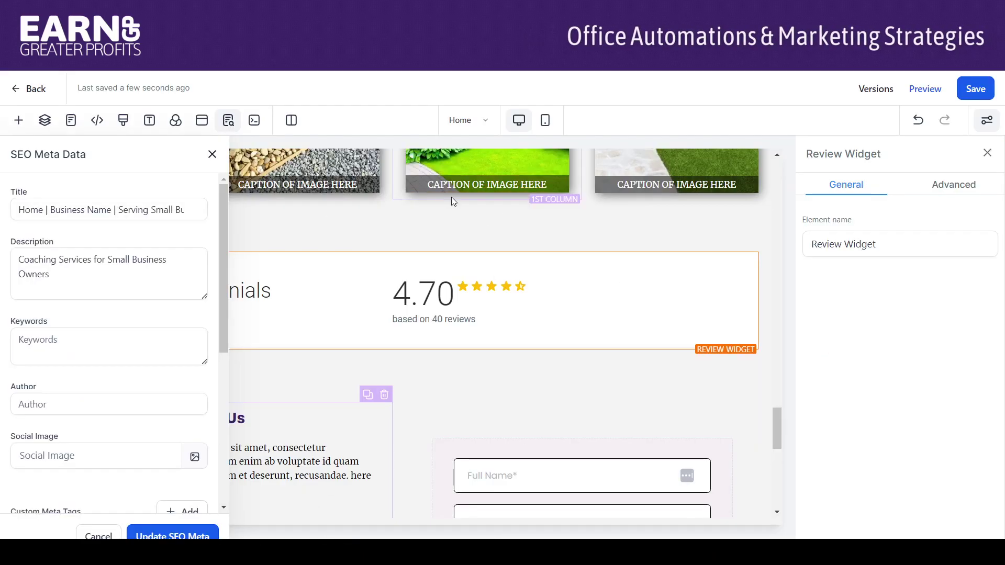
left_click(212, 155)
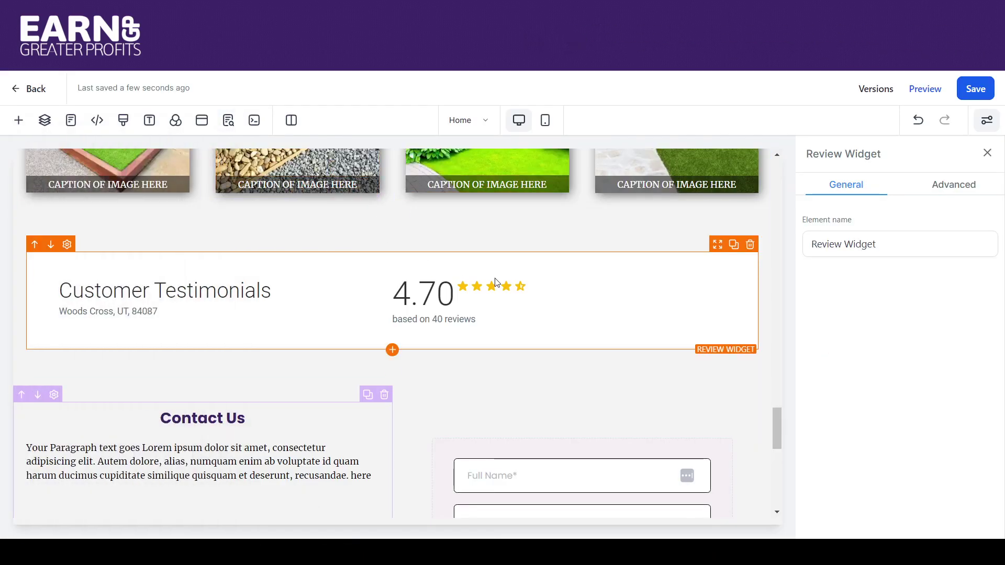
left_click(974, 91)
Step: Add a full-width section between the review widget and the Contact Us section
mouse_move(776, 428)
left_mouse_down()
mouse_move(775, 415)
mouse_move(776, 428)
left_mouse_up()
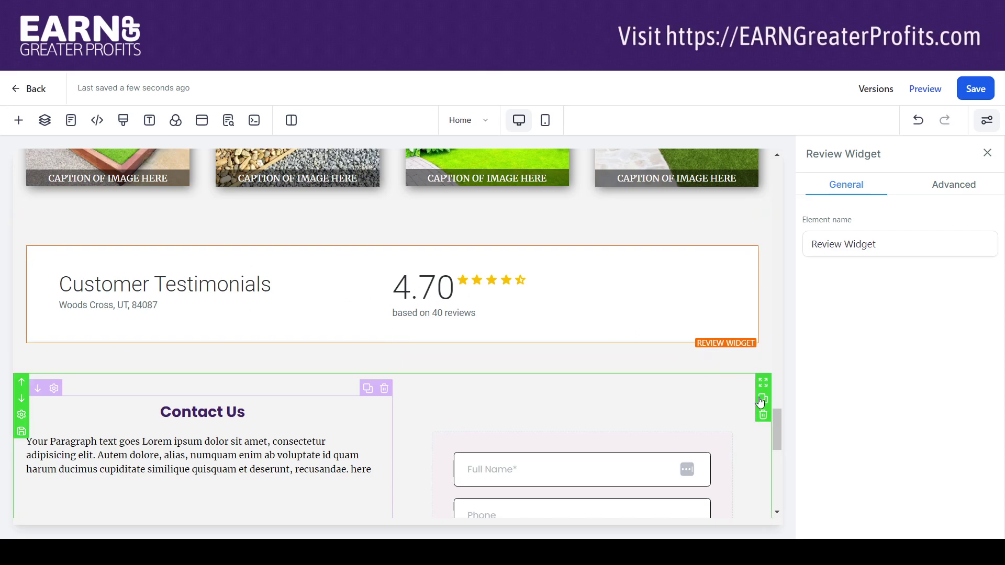
left_click(393, 373)
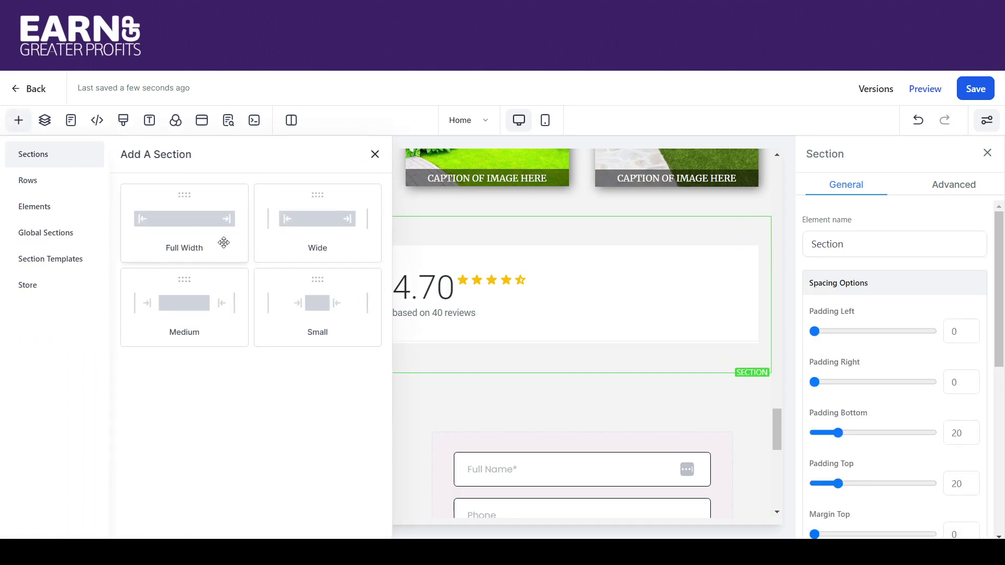
left_click_drag(361, 333, 413, 386)
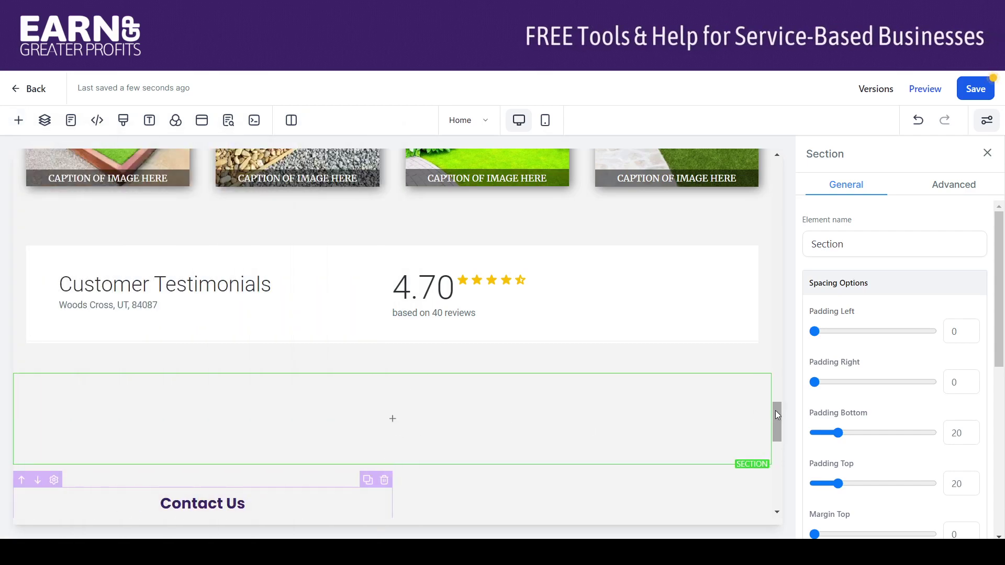
Step: Examine the gallery and the service cards further up the page as layout examples for the new section
scroll(776, 419, "down", 2)
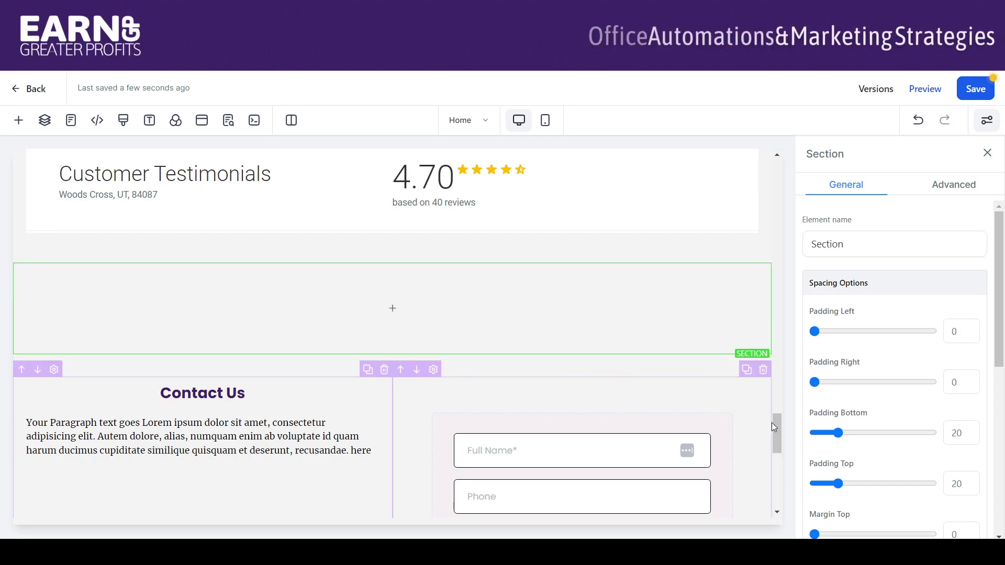
left_click_drag(780, 423, 781, 381)
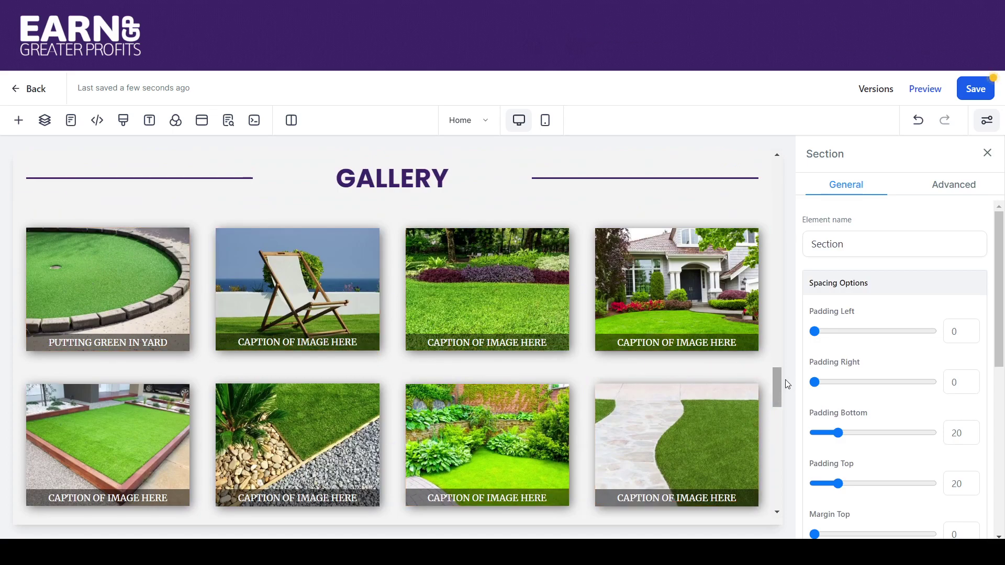
left_click_drag(779, 376, 771, 346)
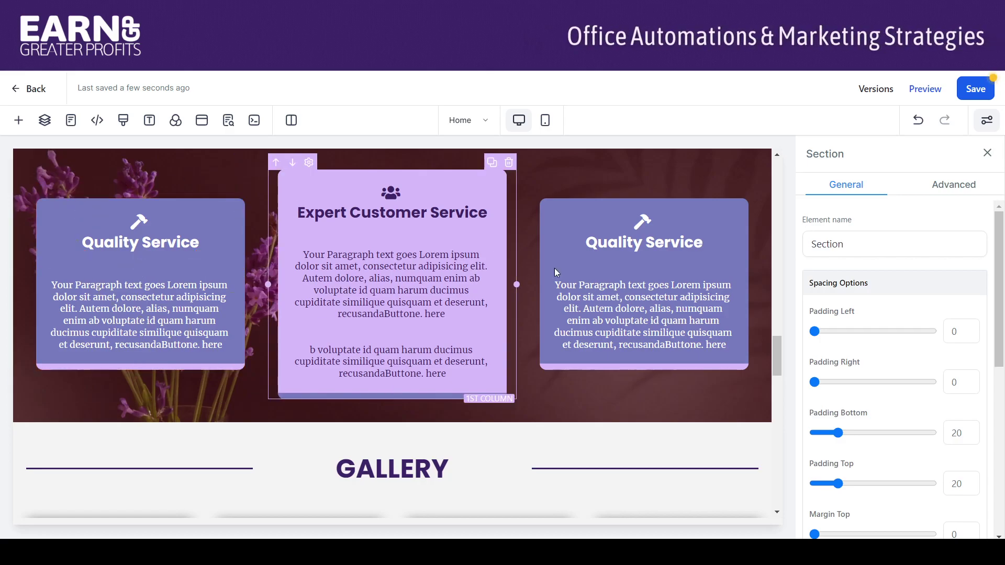
left_click_drag(776, 350, 778, 414)
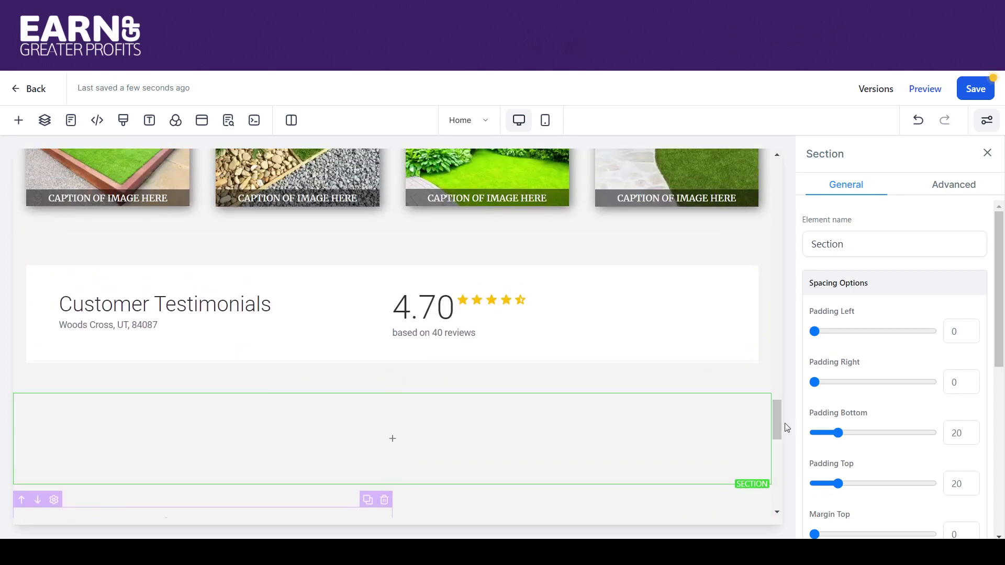
left_click_drag(777, 417, 773, 339)
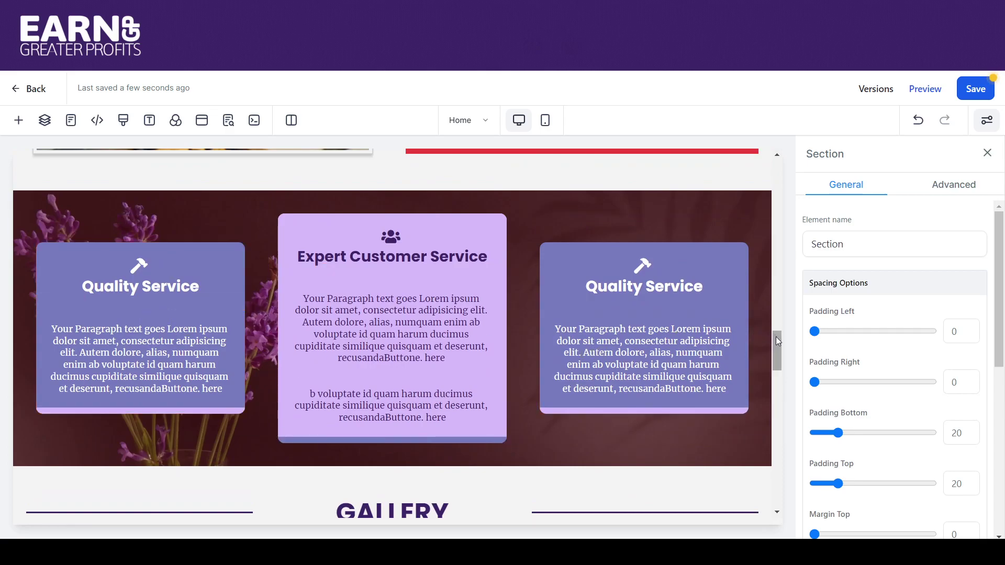
left_click_drag(776, 338, 671, 411)
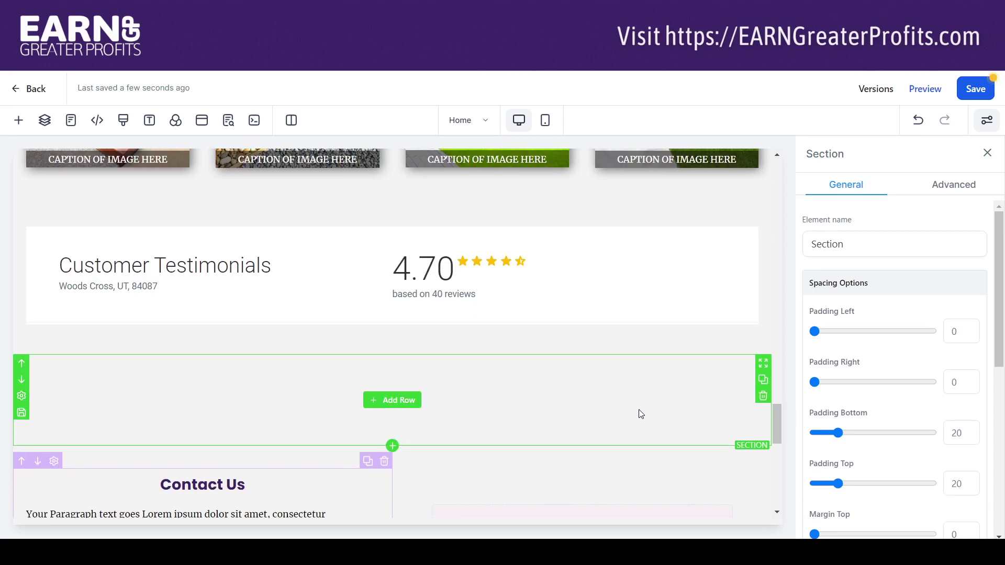
Step: Add a 1 Column row below the review widget and place an Image Feature element in it
left_click(417, 401)
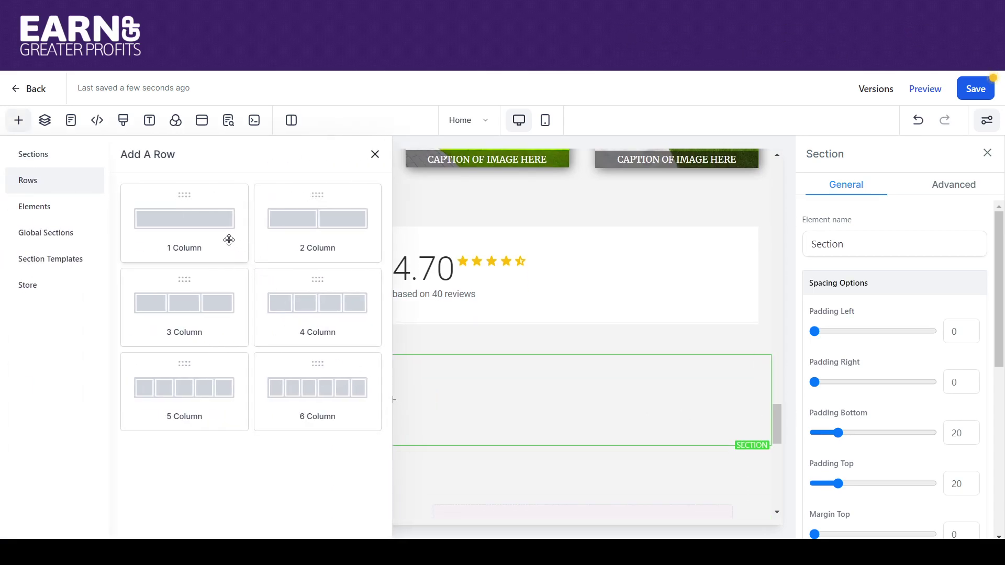
left_click_drag(207, 221, 411, 392)
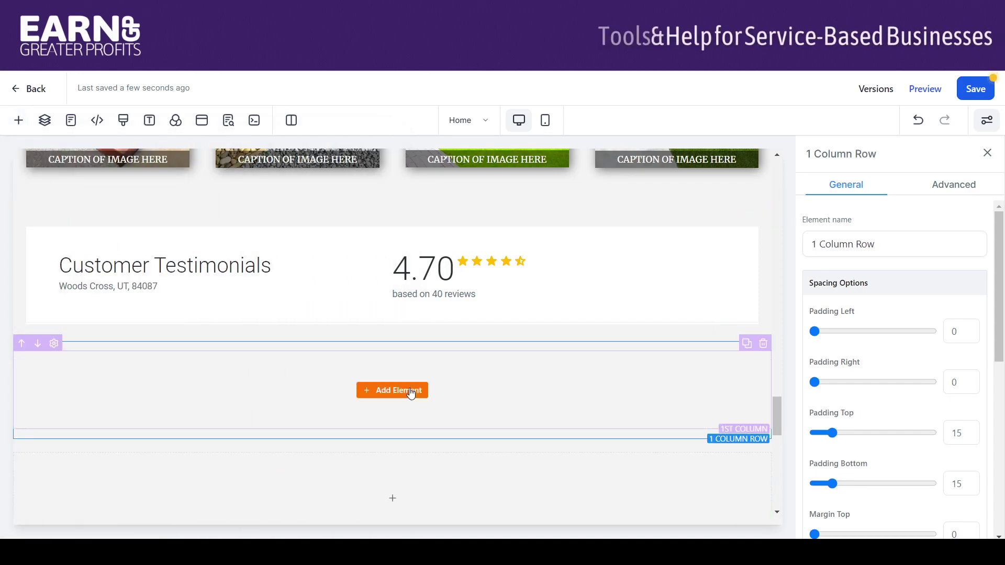
left_click(410, 392)
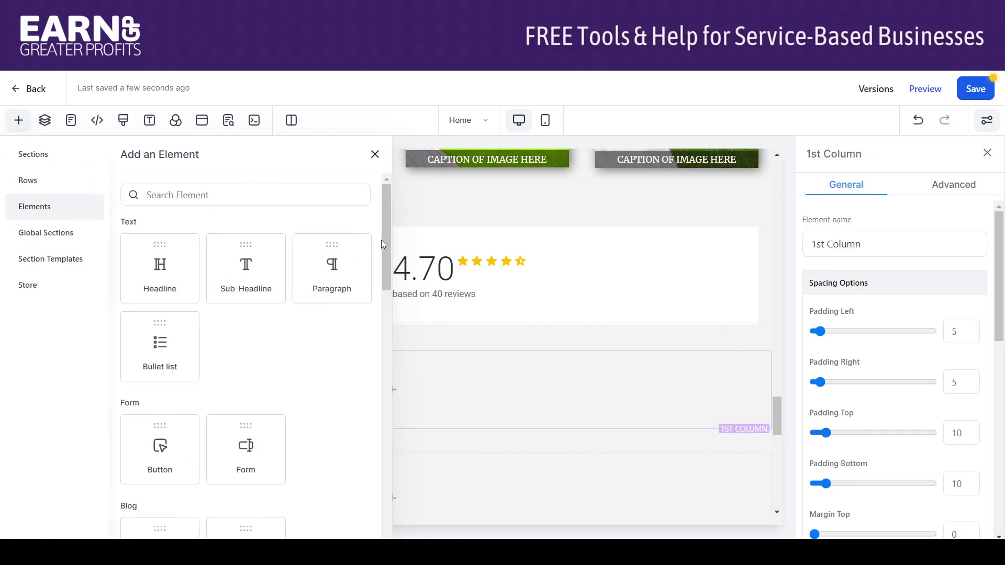
left_click_drag(384, 251, 378, 474)
left_click_drag(160, 377, 426, 415)
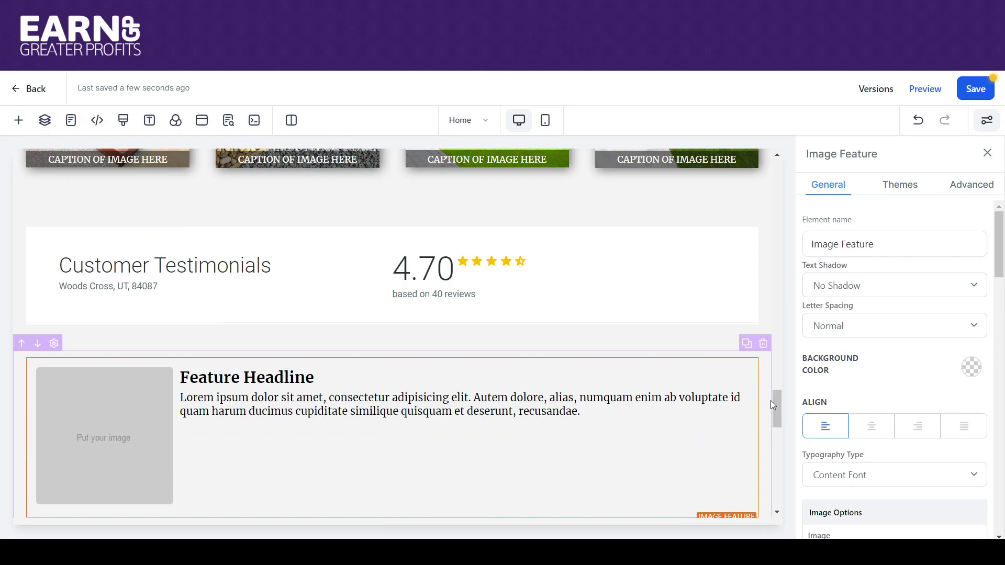
Step: Duplicate the Image Feature's column beside the original and set the copied column's content alignment to Horizontal
left_click_drag(777, 402, 779, 419)
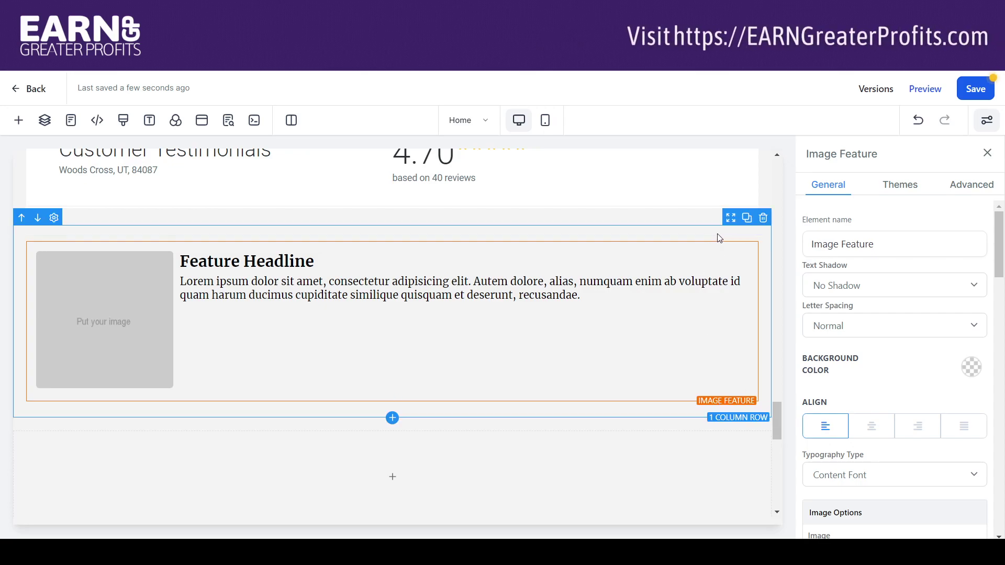
left_click(747, 228)
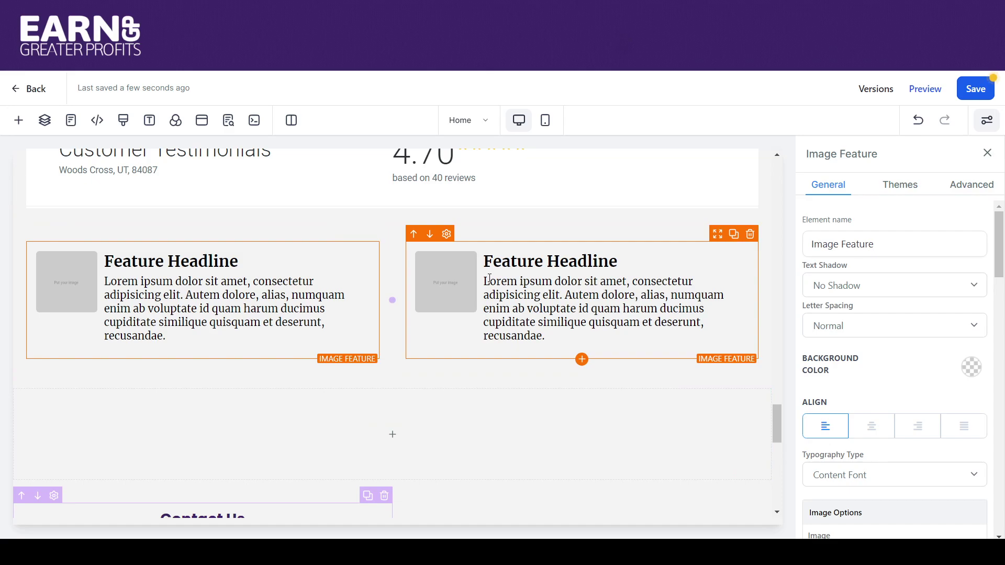
left_click(641, 240)
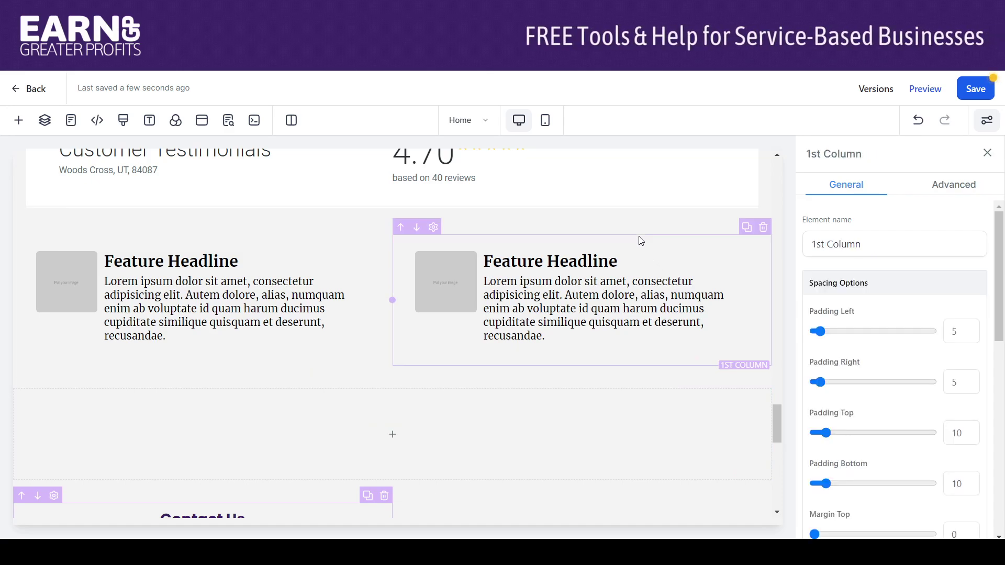
left_click_drag(1003, 325, 1003, 525)
left_click(874, 369)
left_click(851, 401)
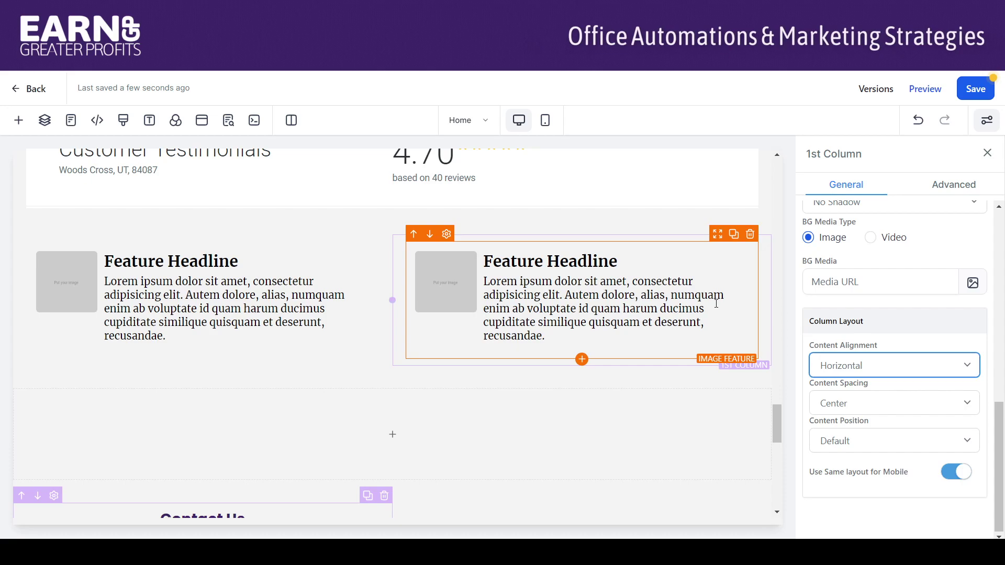
Step: Try Text (50) / Image (50) and Text (60) / Image (40) column sizes on the copied Image Feature, and settle on Text (70) / Image (30)
left_click(744, 315)
left_click_drag(1003, 339, 1000, 443)
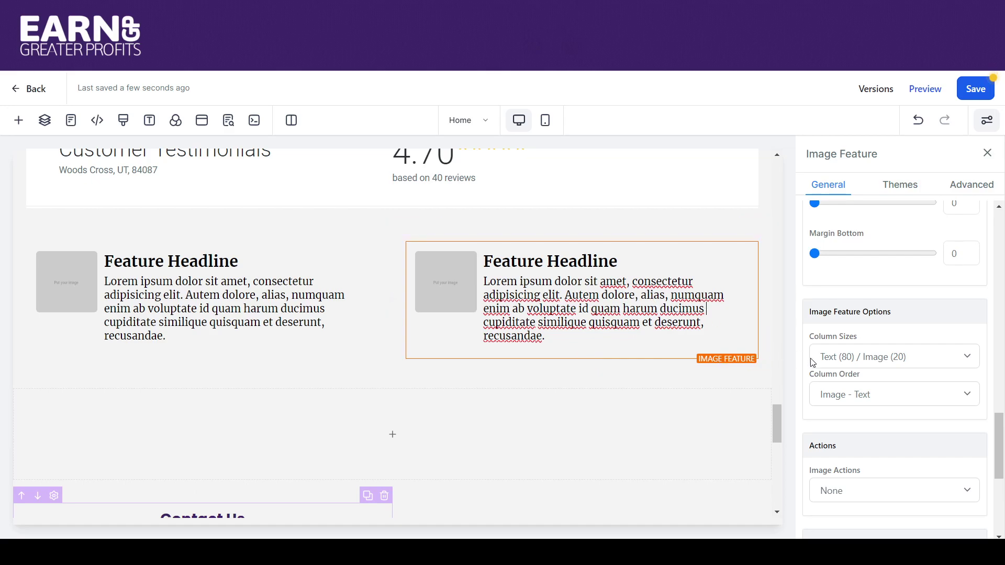
left_click(843, 365)
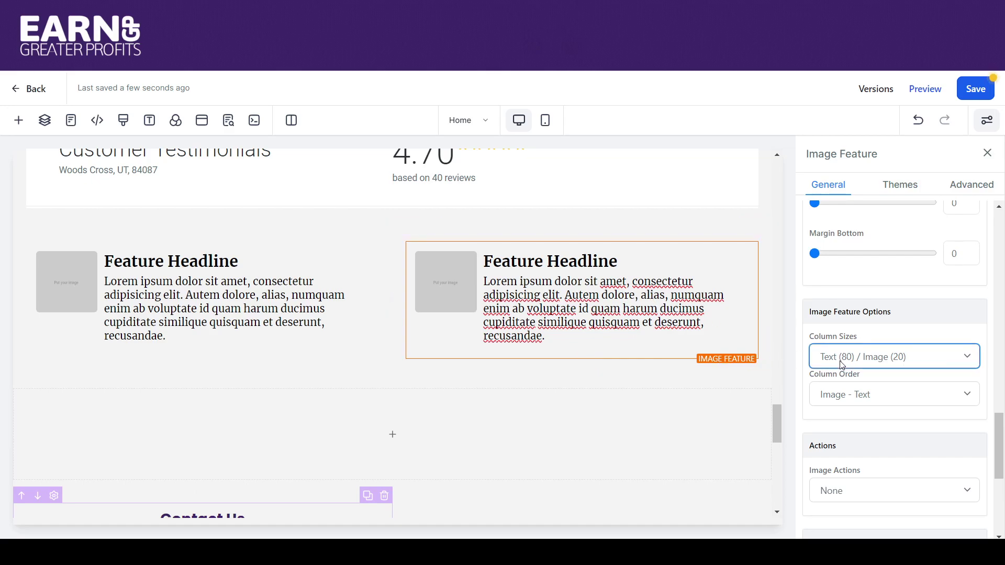
left_click(840, 396)
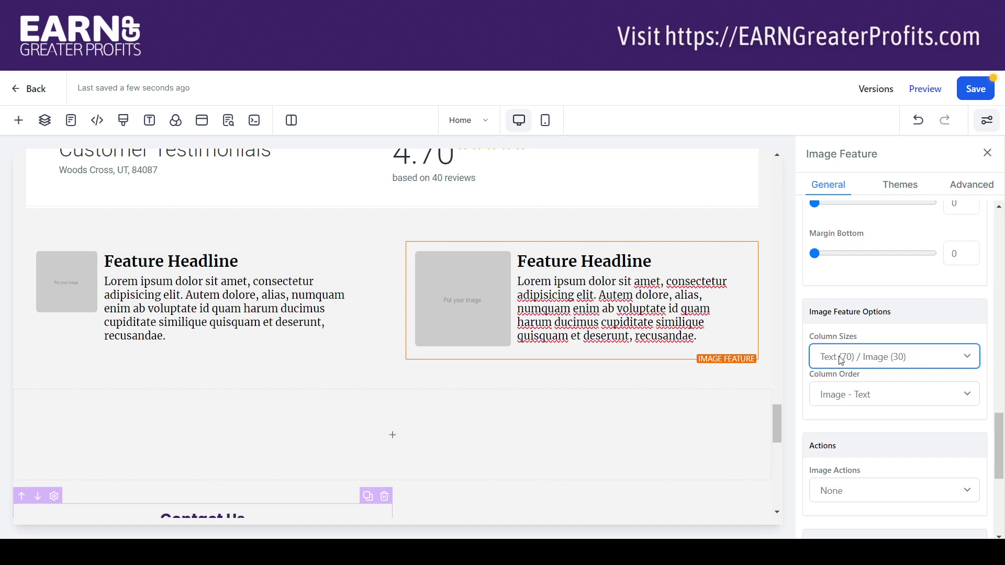
left_click(842, 416)
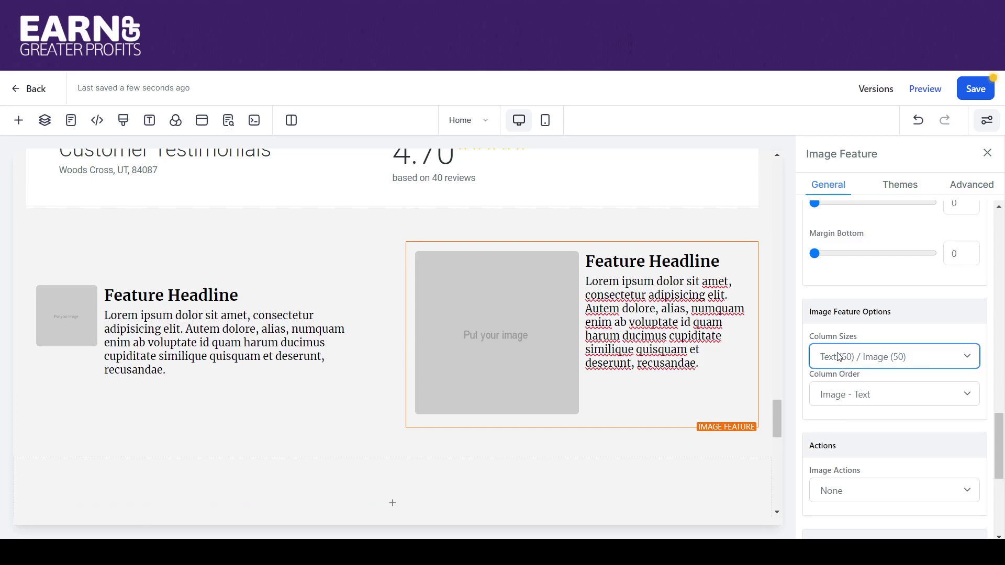
left_click(838, 409)
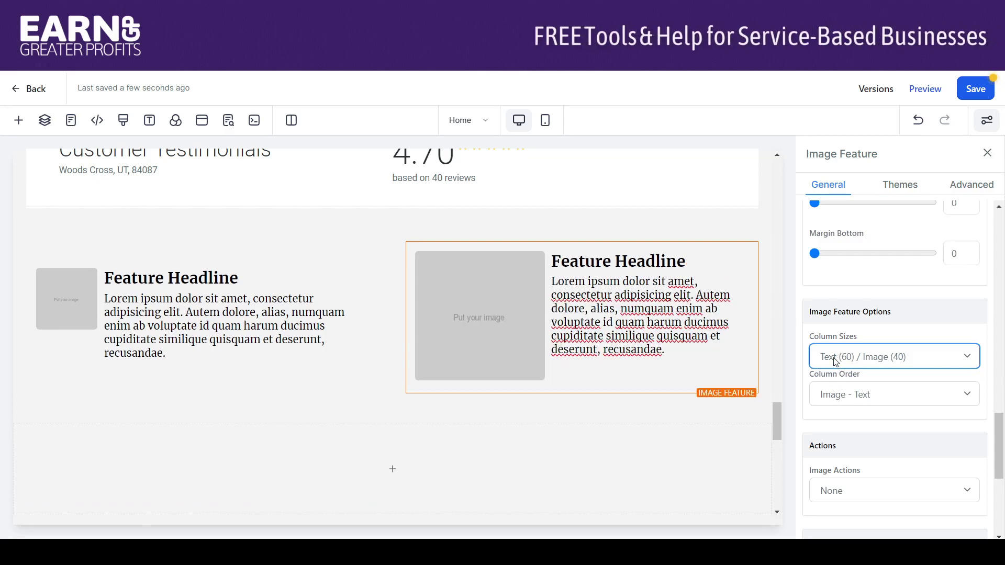
left_click(835, 394)
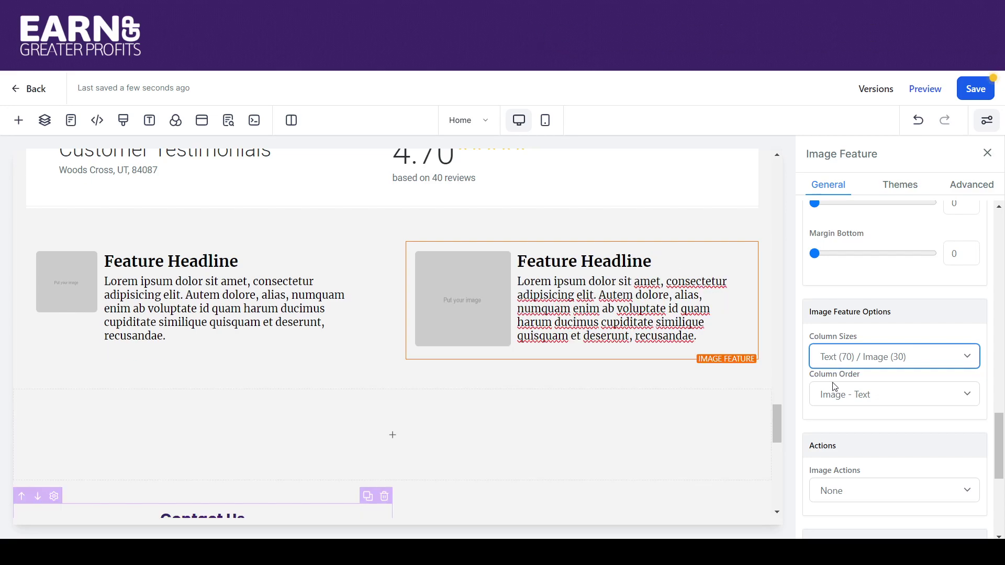
Step: Set the original Image Feature's column sizes to Text (70) / Image (30) to match the copy
left_click(241, 261)
left_click(874, 357)
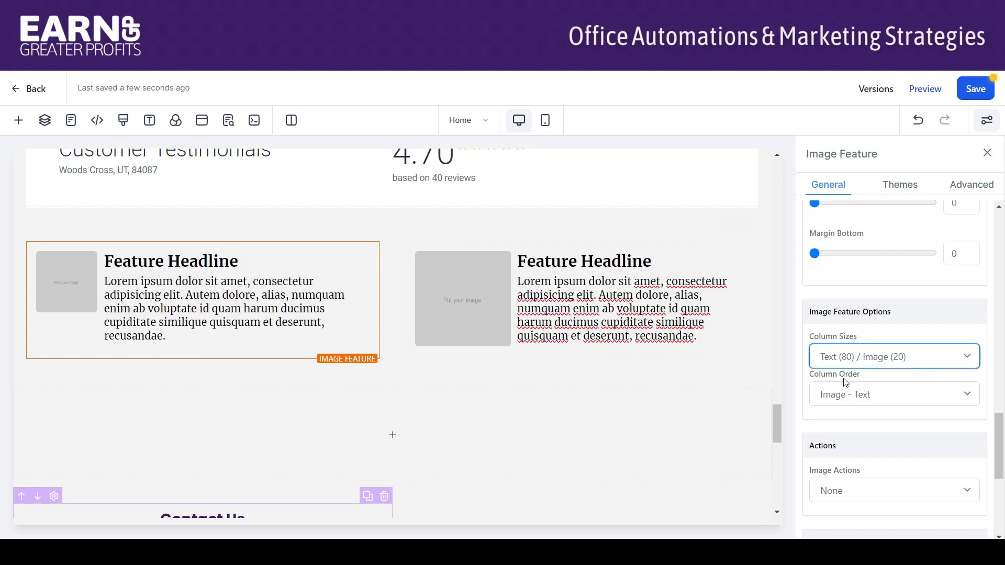
left_click(820, 368)
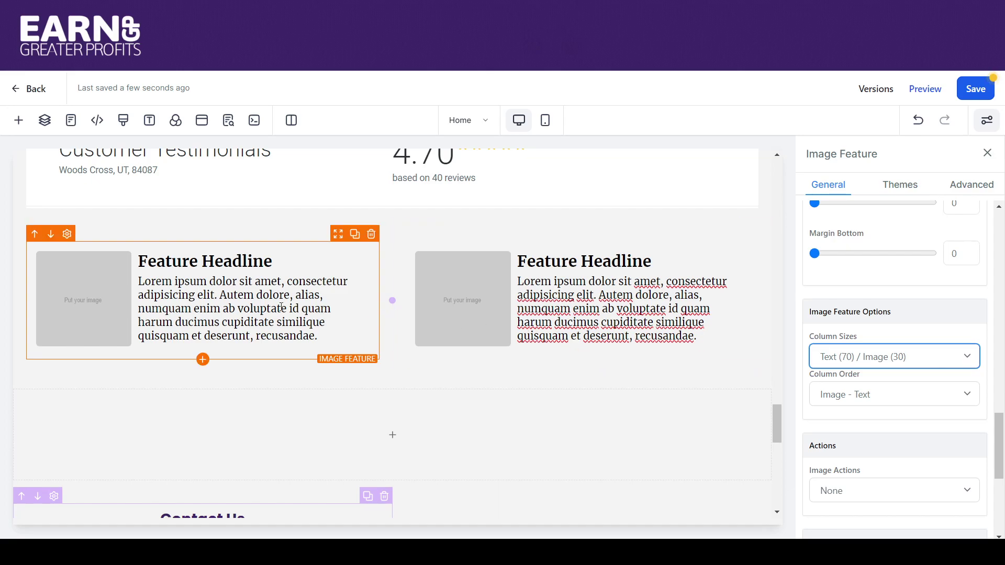
Step: Replace the original Image Feature's placeholder picture with FrontYardGrass43.jpg from the media library
left_click(107, 300)
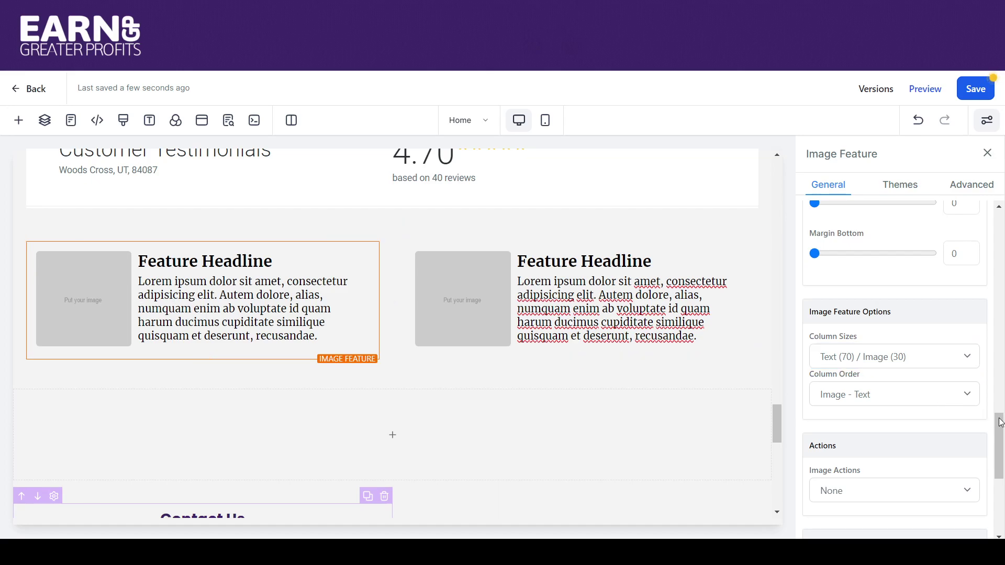
scroll(1000, 423, "down", 1)
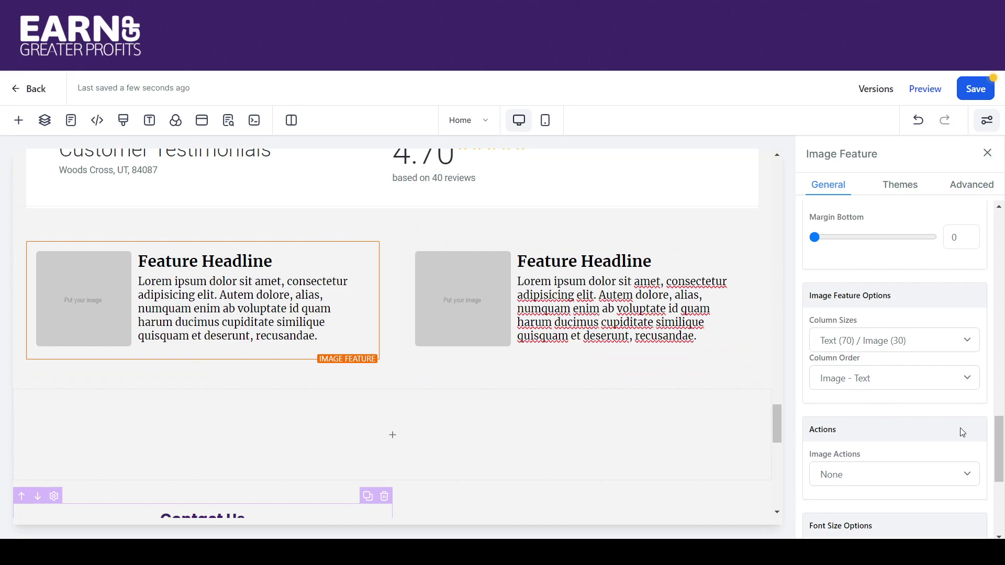
left_click_drag(1001, 438, 982, 274)
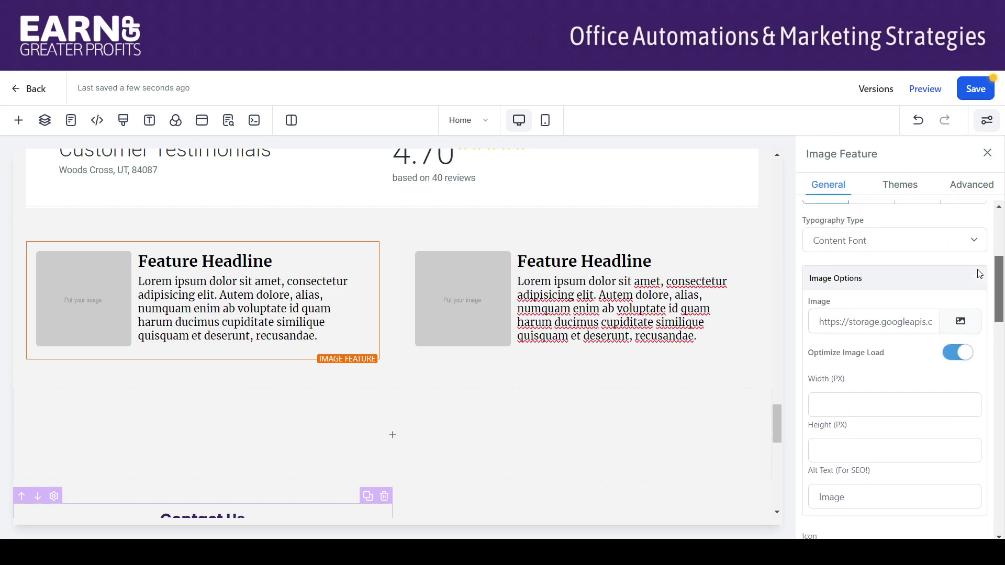
left_click(961, 318)
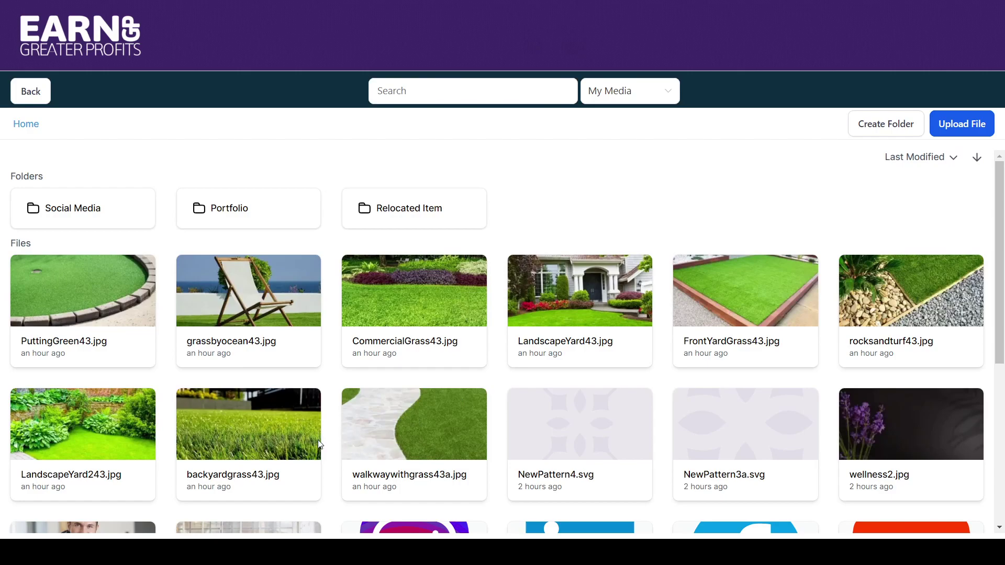
left_click(760, 308)
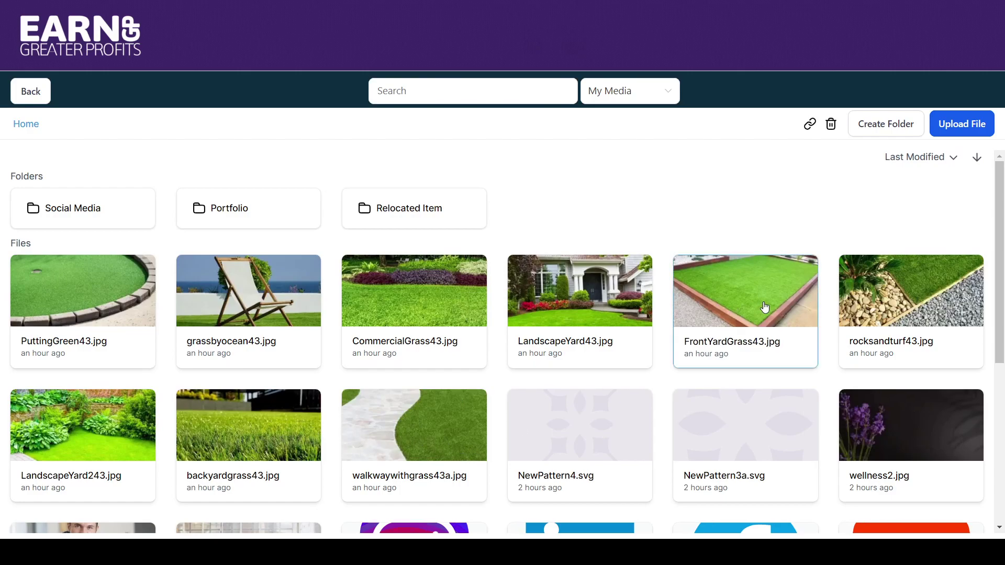
Step: Replace the "Feature Headline" text beside the grass picture with "Wonderful Patio"
left_click(262, 305)
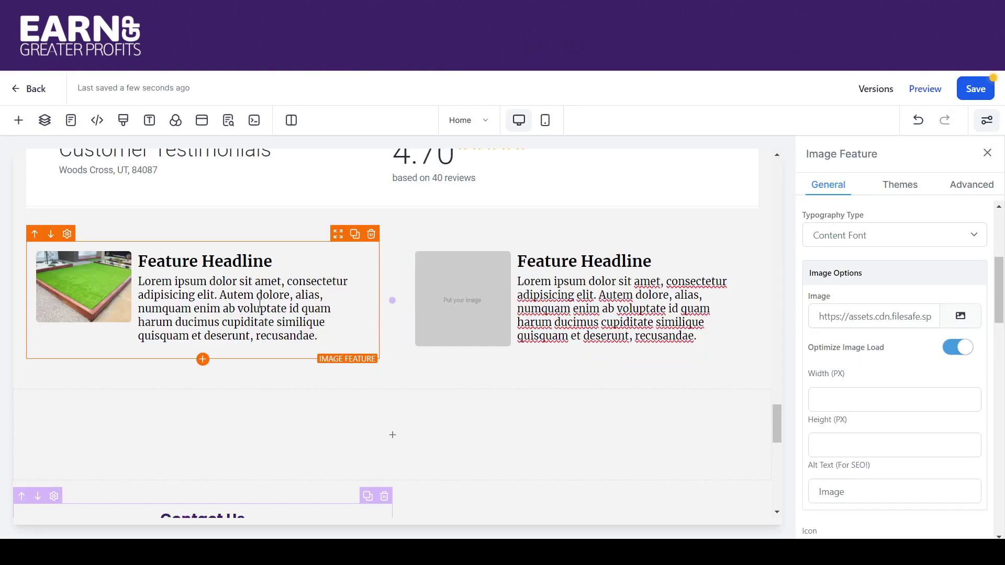
left_click_drag(244, 261, 164, 262)
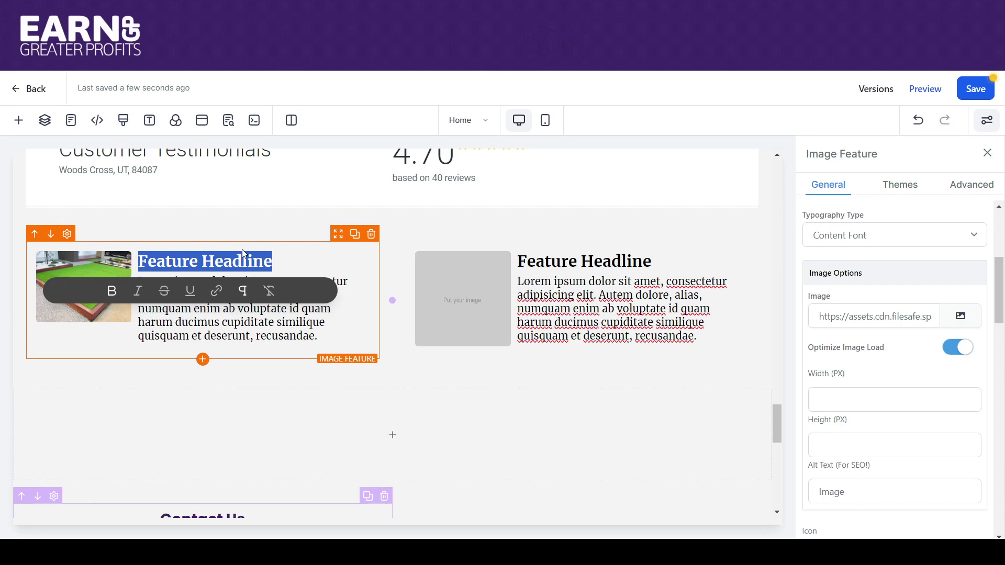
type("wonde")
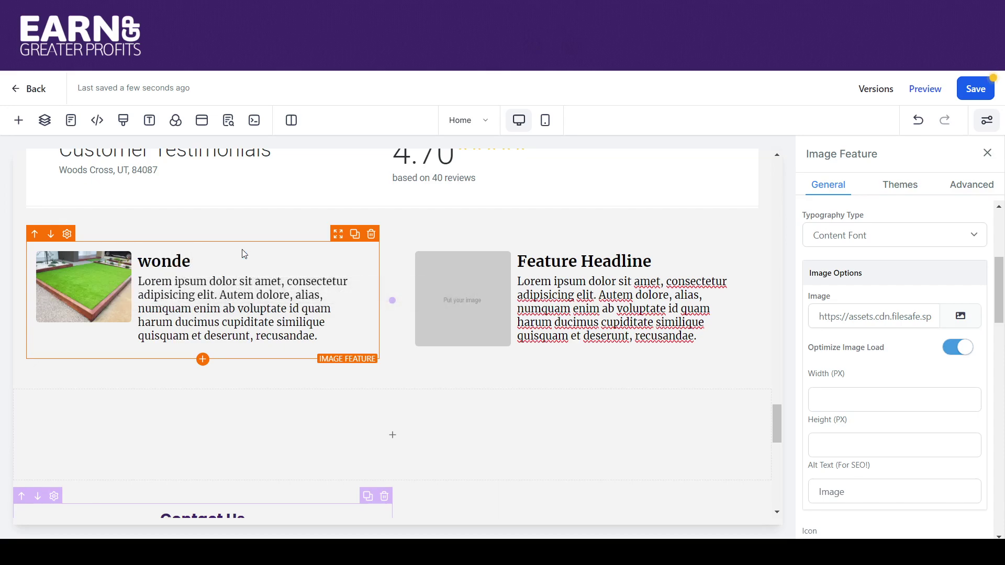
type("rWon")
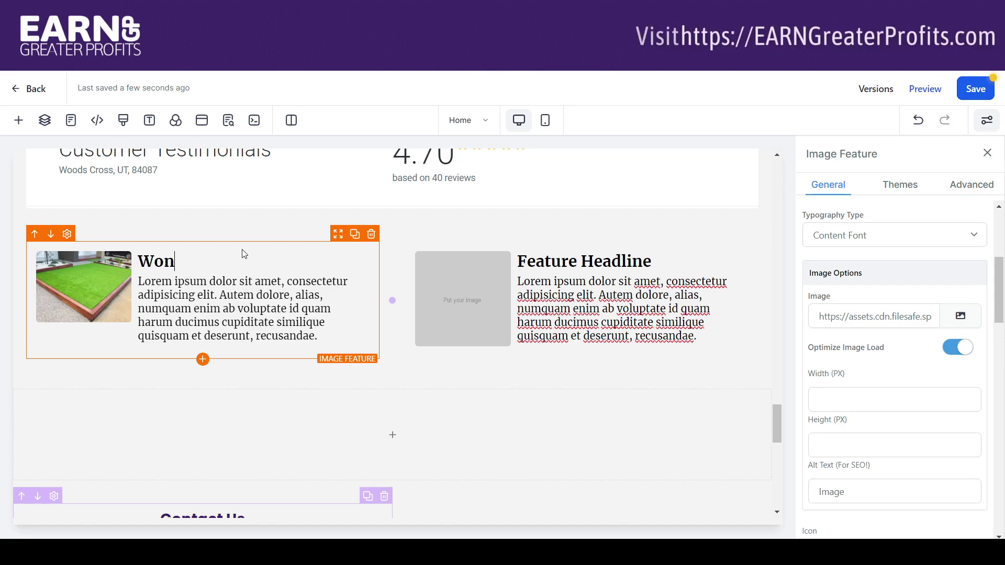
type("derful Patio")
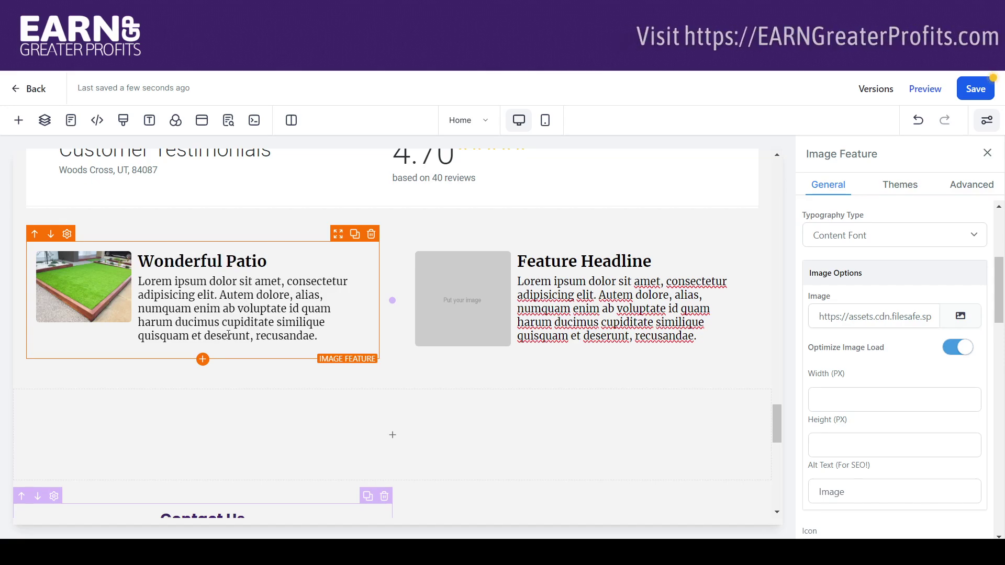
Step: Add the attribution "-Homeowner, City, ST" on a new line below the Wonderful Patio placeholder paragraph
left_click(322, 340)
key("Return")
type("-")
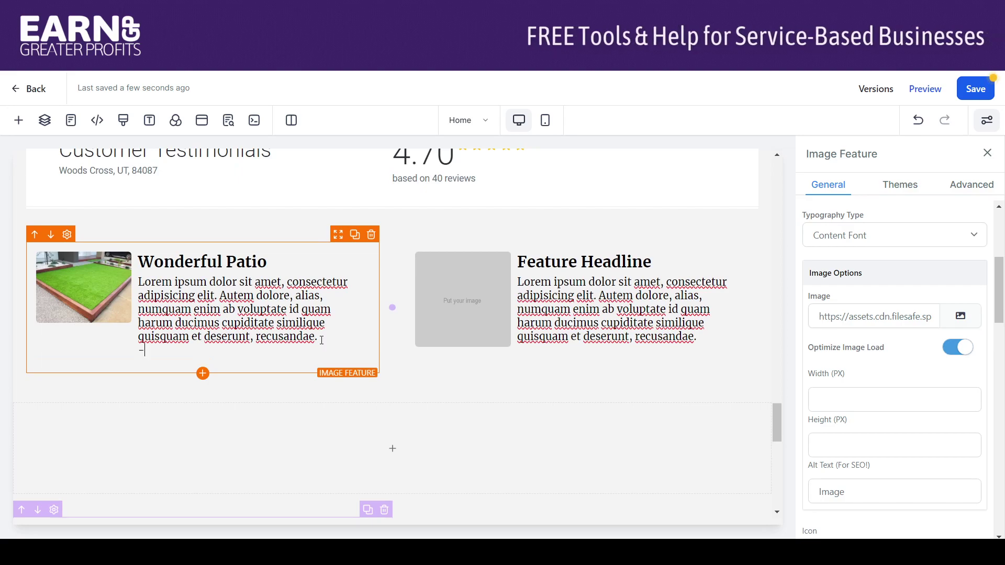
type("Homeonwer")
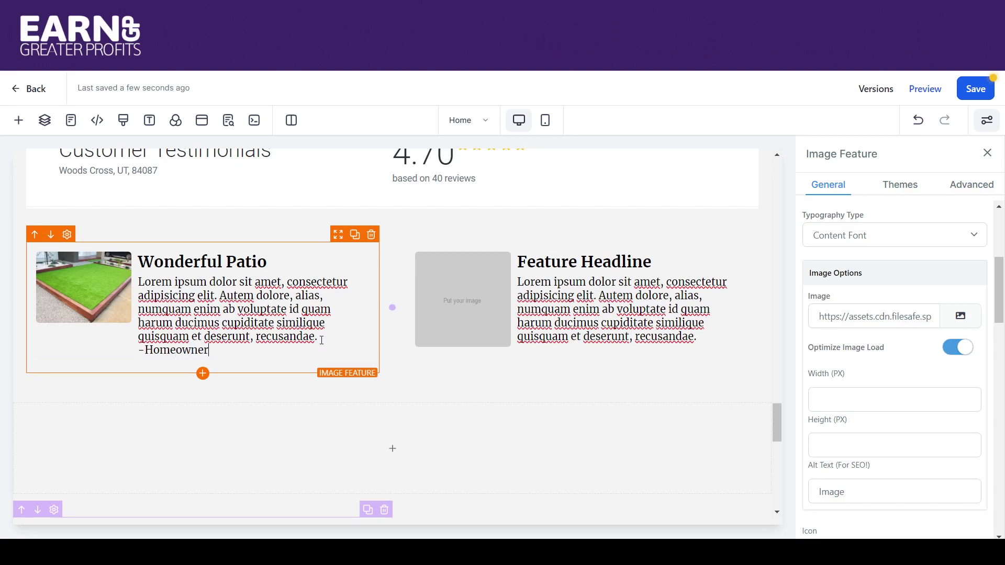
type(", City")
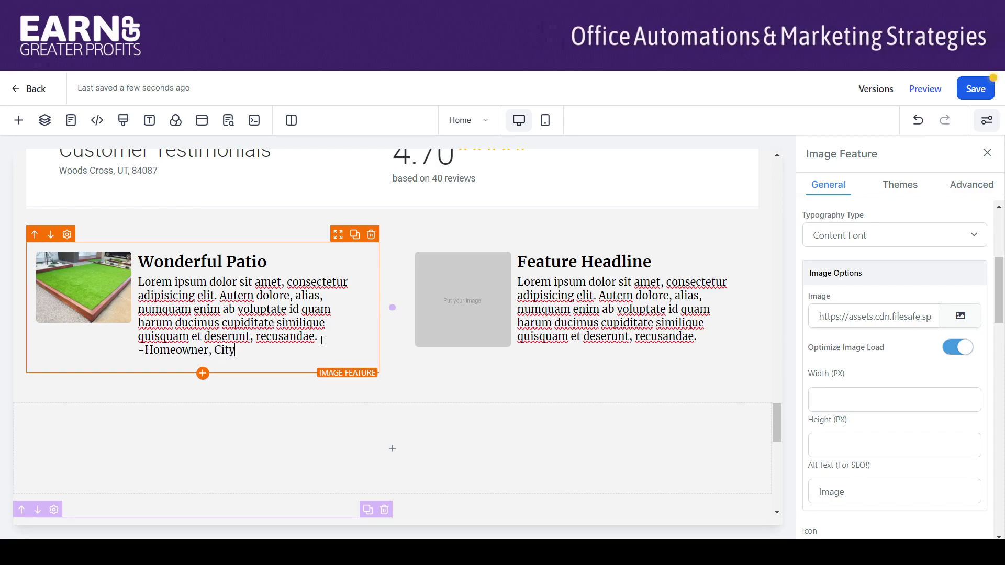
type(", ST")
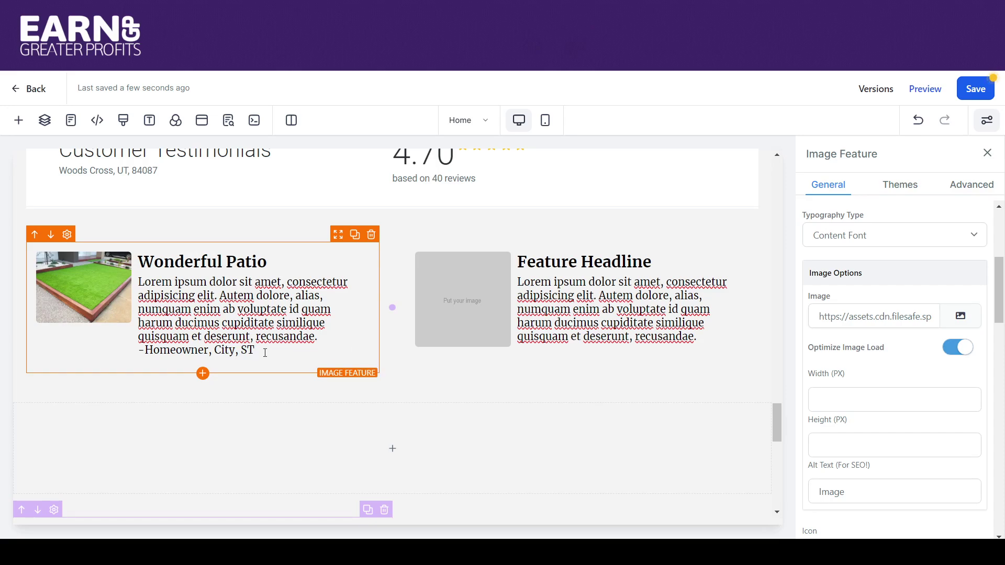
Step: Italicize the attribution line under the Wonderful Patio paragraph
left_click_drag(234, 349, 168, 348)
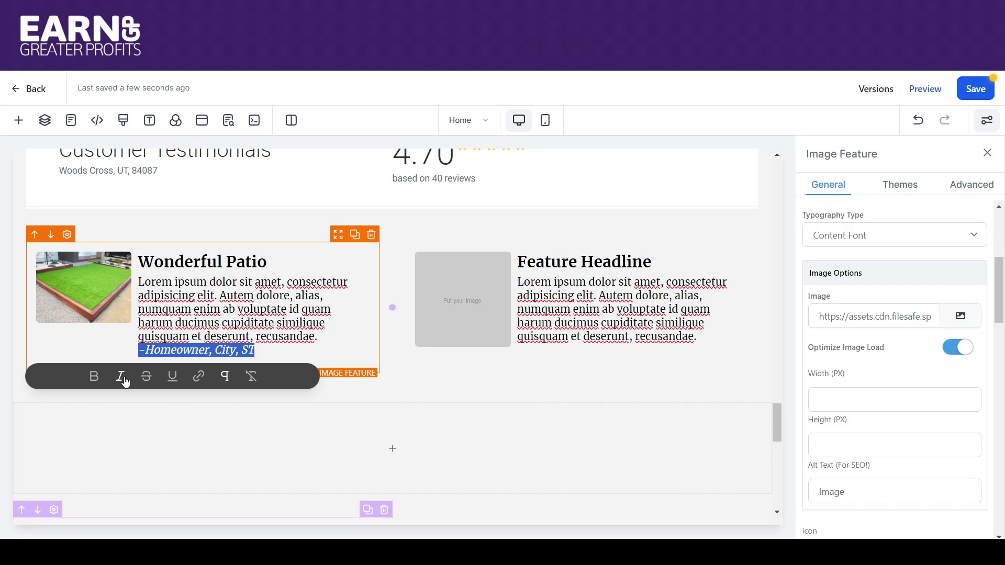
left_click(324, 351)
left_click(475, 321)
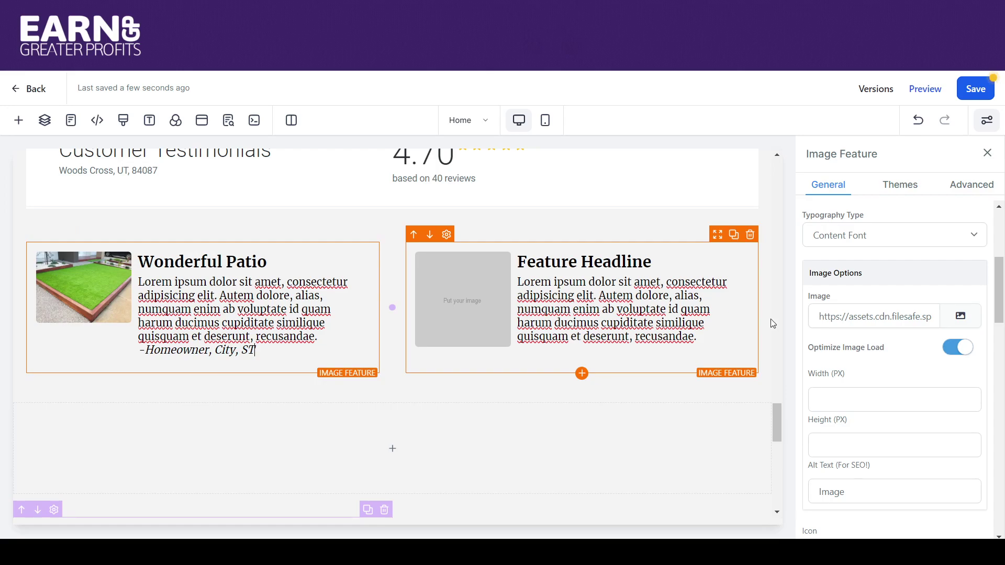
Step: Set the Wonderful Patio Image Feature's line height to 1.5 and change its attribution to "-Homeowner name, City, ST"
left_click(967, 191)
left_click_drag(1001, 289, 1001, 226)
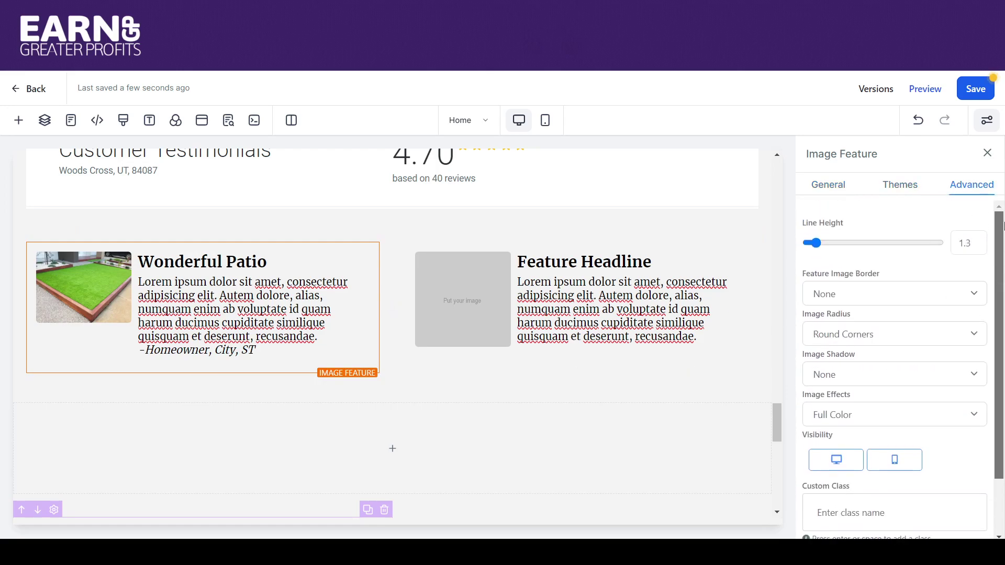
left_click(974, 244)
key("BackSpace")
type("5")
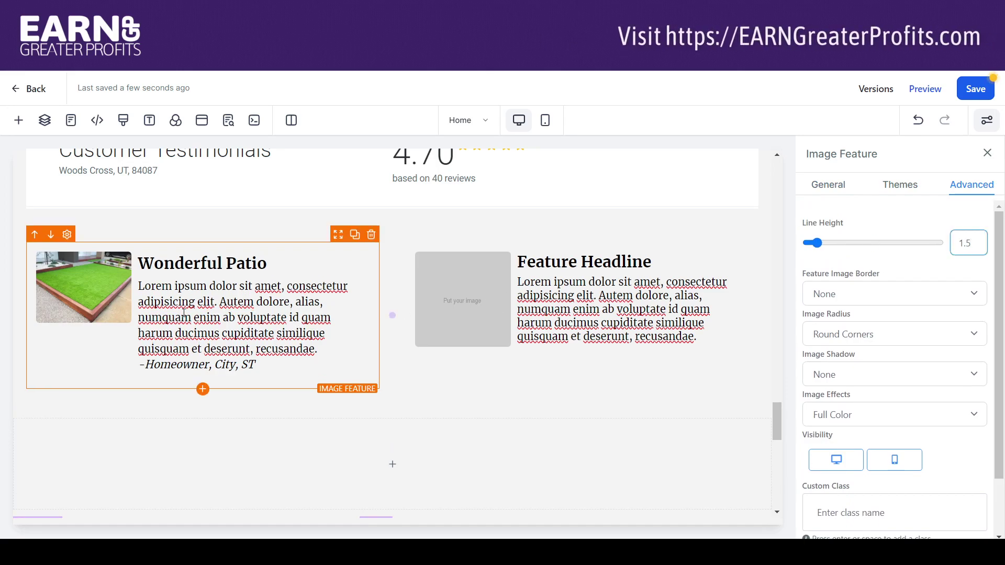
left_click(209, 363)
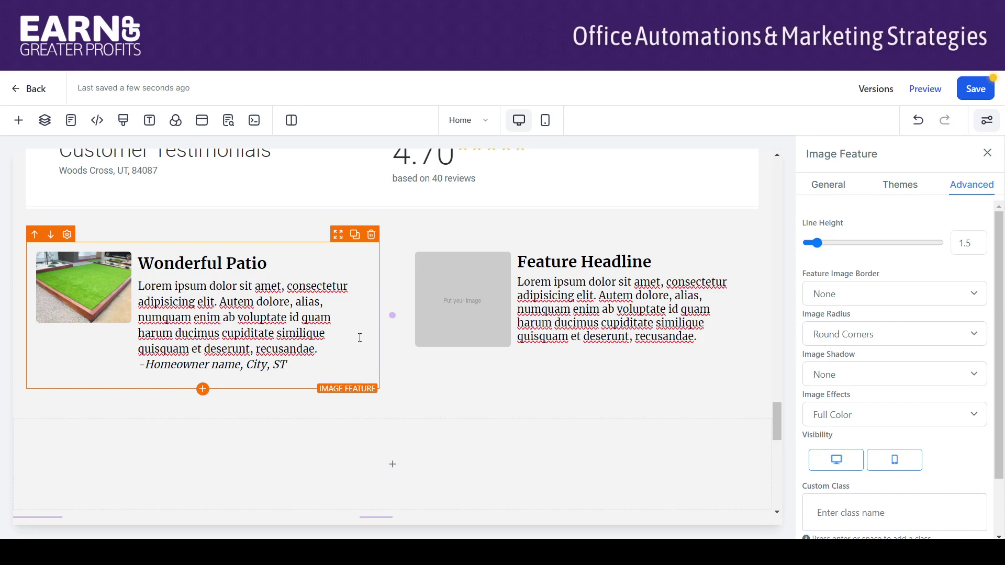
Step: Delete the column with the placeholder Image Feature and insert five line breaks between the Wonderful Patio paragraph and its attribution
mouse_move(1003, 316)
left_mouse_down()
mouse_move(1003, 361)
mouse_move(1000, 312)
left_mouse_up()
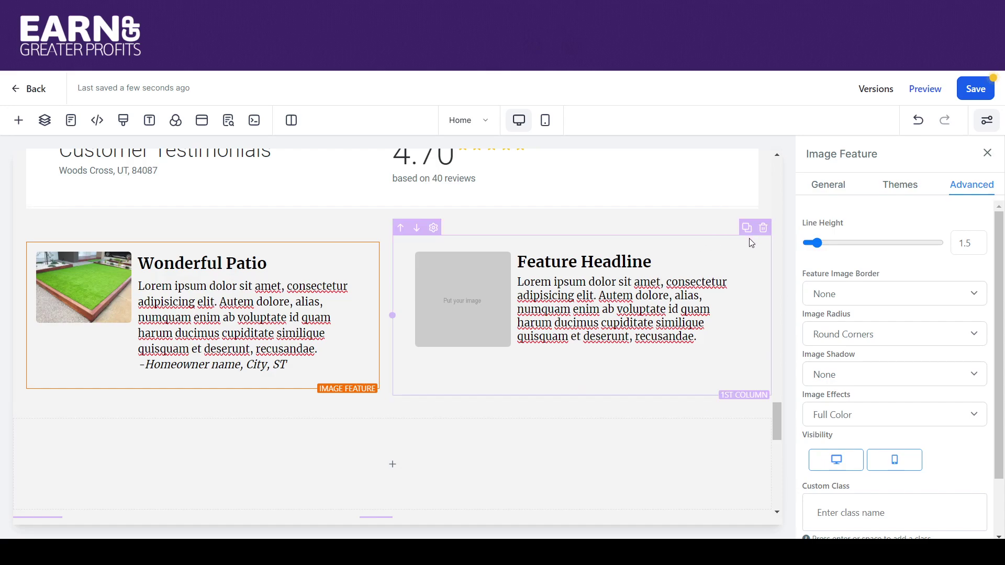
left_click(763, 229)
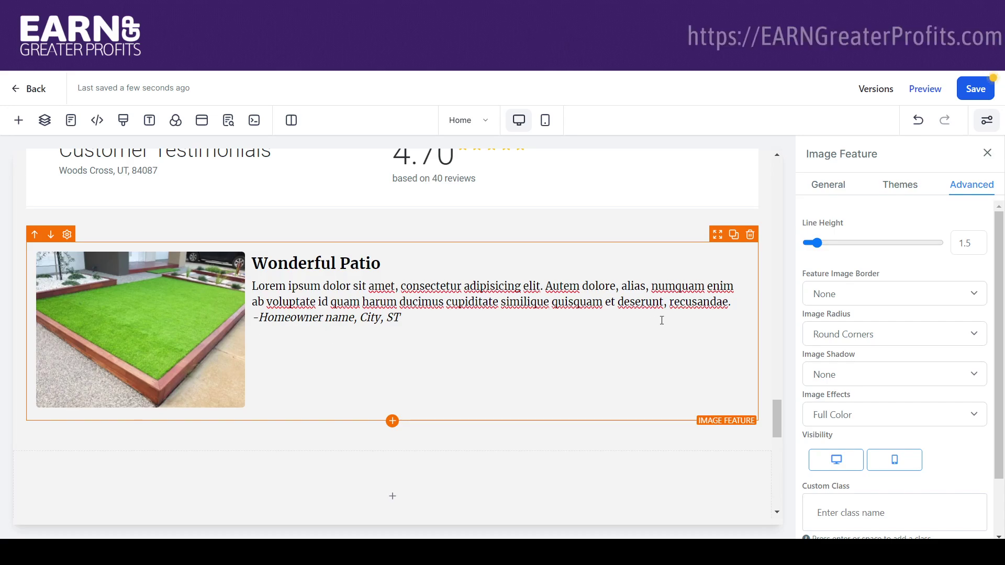
left_click(736, 303)
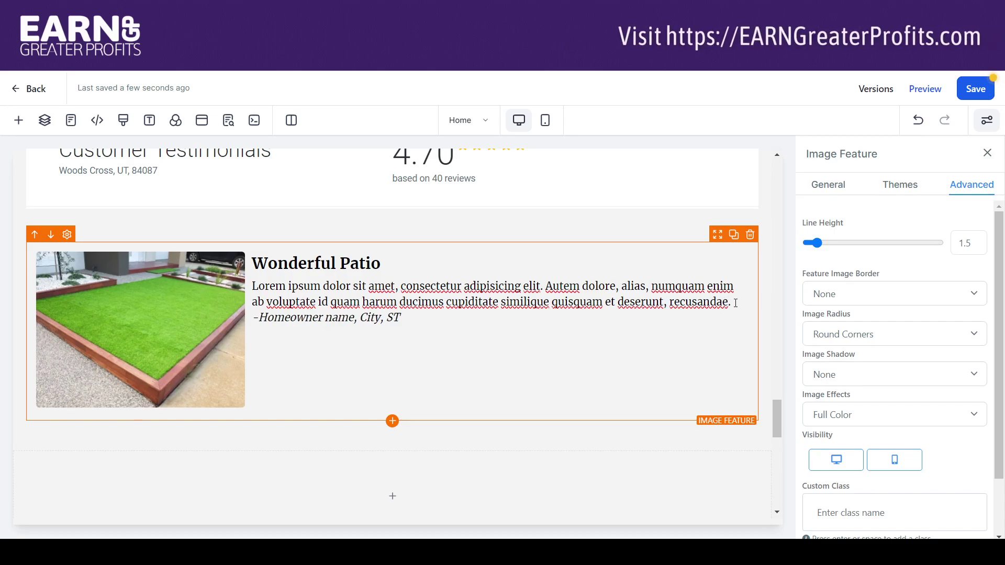
key("Return")
key("Return")
key("Return")
key("Return")
key("Return")
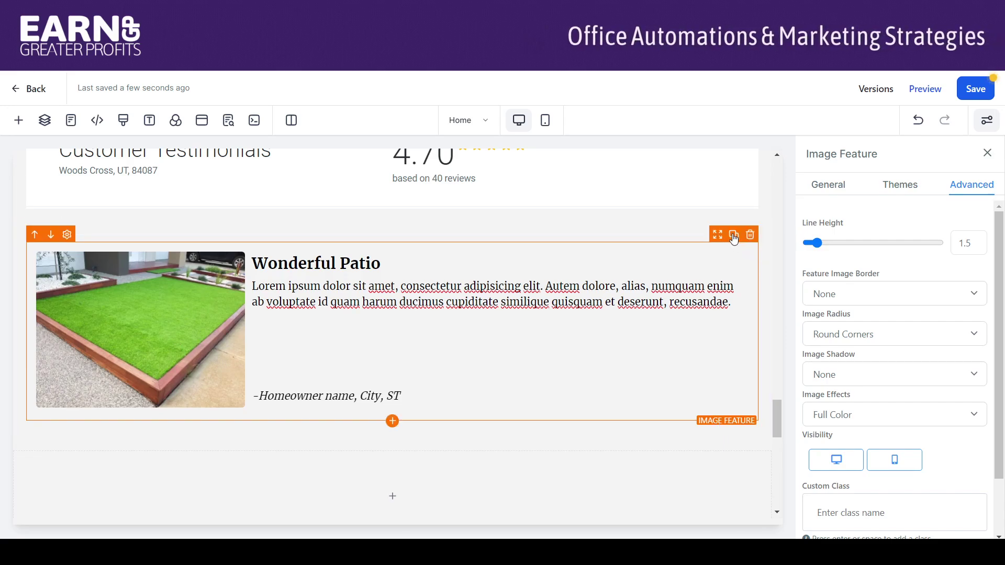
Step: Duplicate the Wonderful Patio Image Feature below the original and show the copy's general settings
left_click(734, 237)
scroll(778, 411, "down", 1)
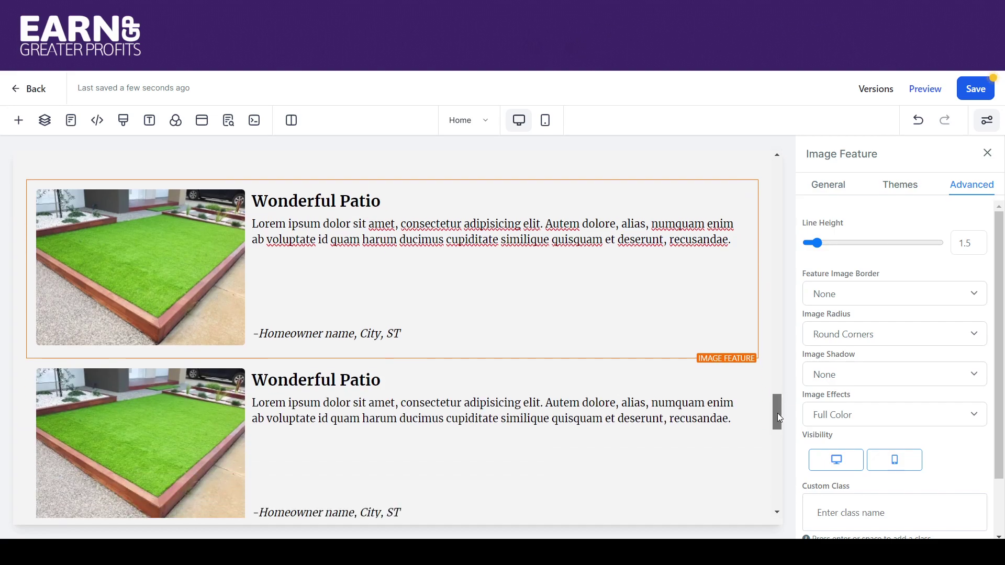
left_click_drag(780, 414, 778, 423)
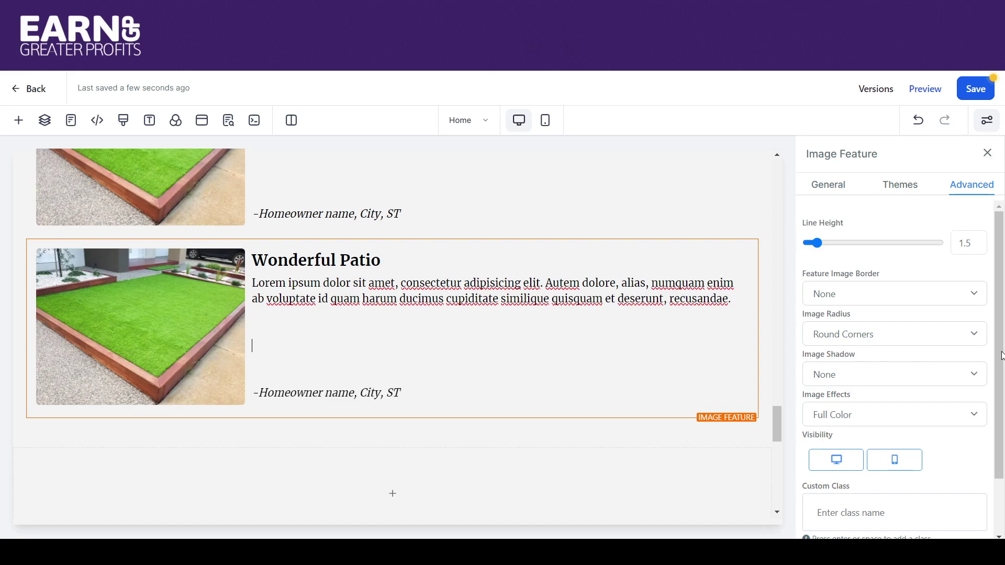
left_click(829, 185)
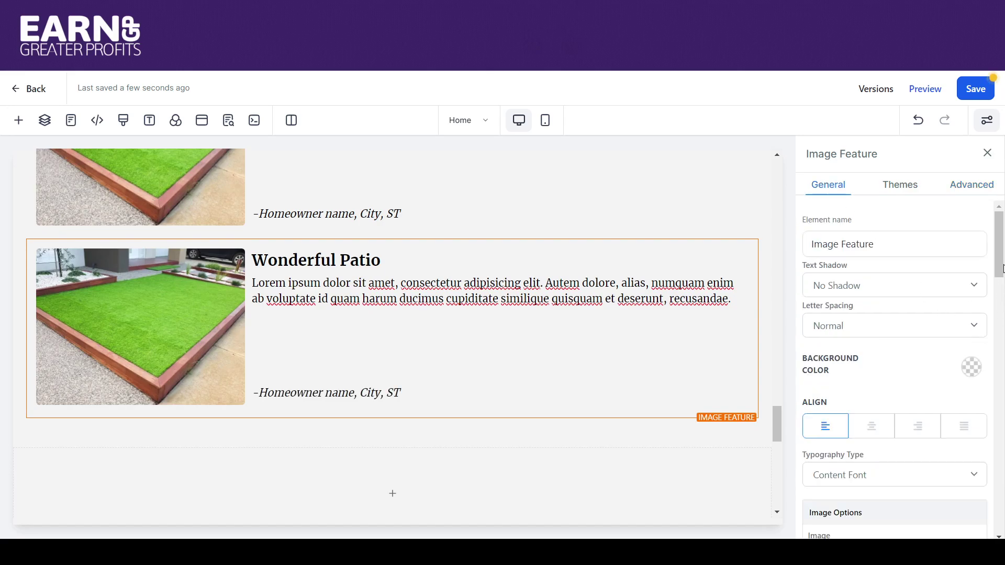
scroll(1000, 249, "down", 2)
scroll(996, 247, "up", 2)
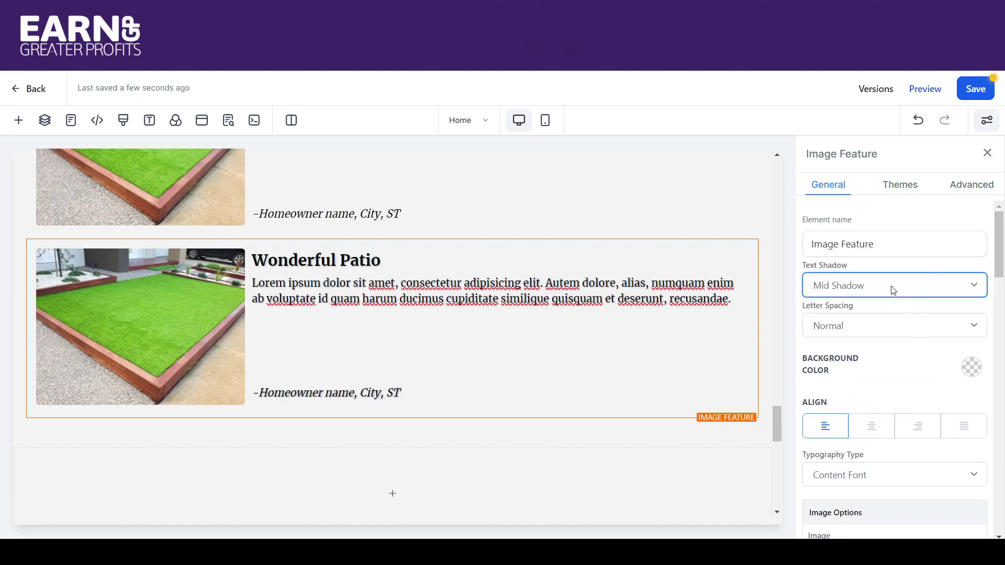
left_click(969, 292)
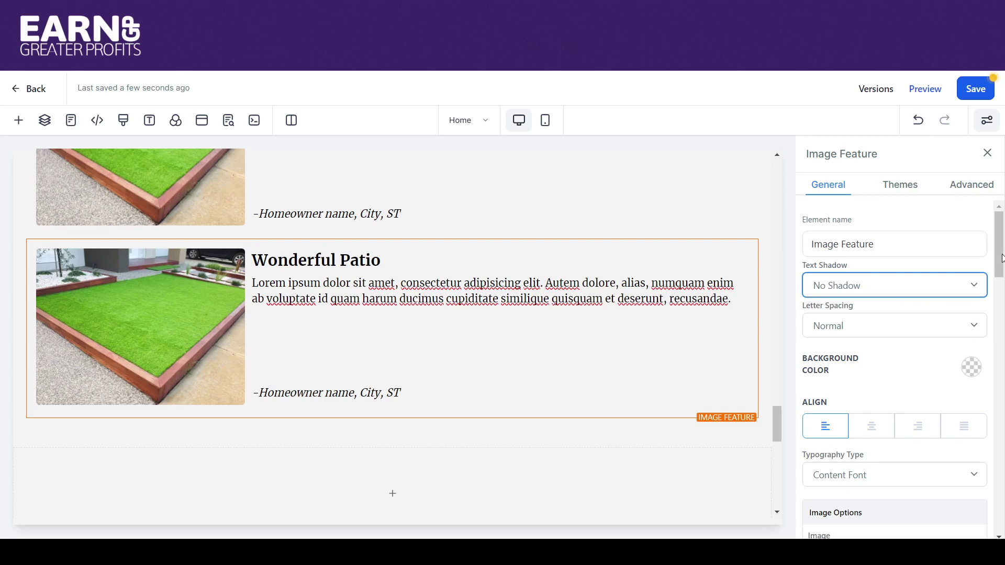
Step: Set the lower Image Feature's column order to Text - Image
left_click_drag(1001, 258, 1003, 457)
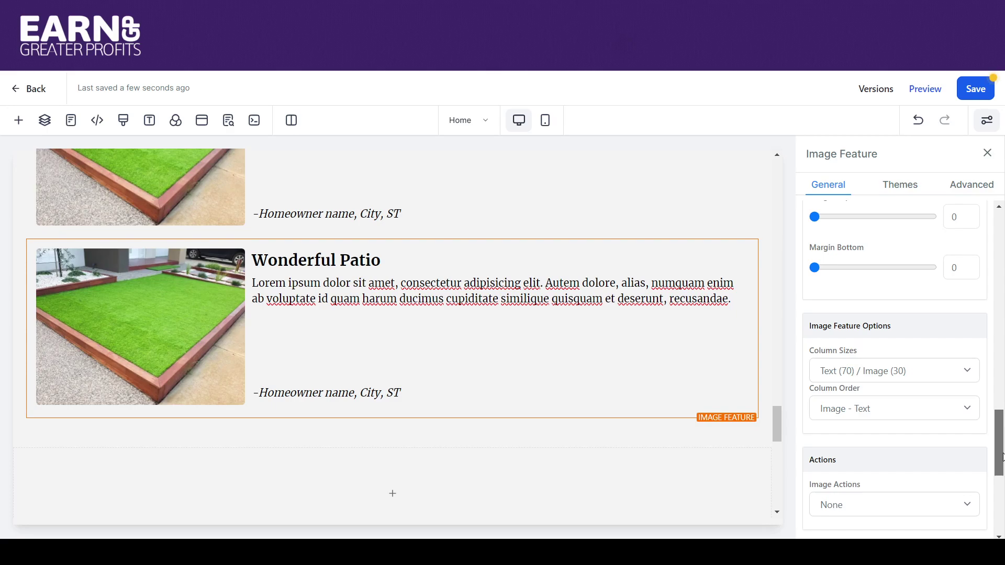
left_click(845, 410)
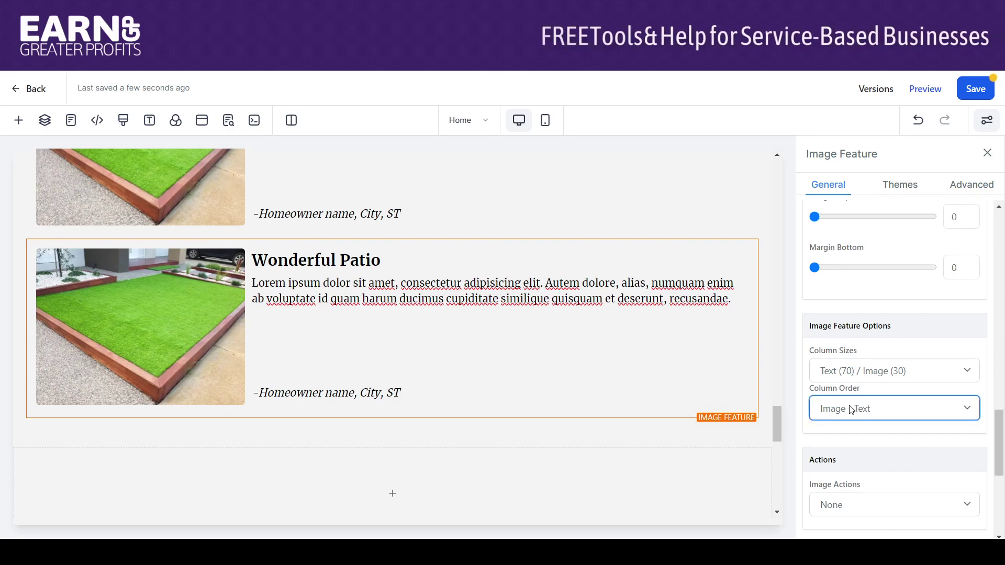
left_click(852, 439)
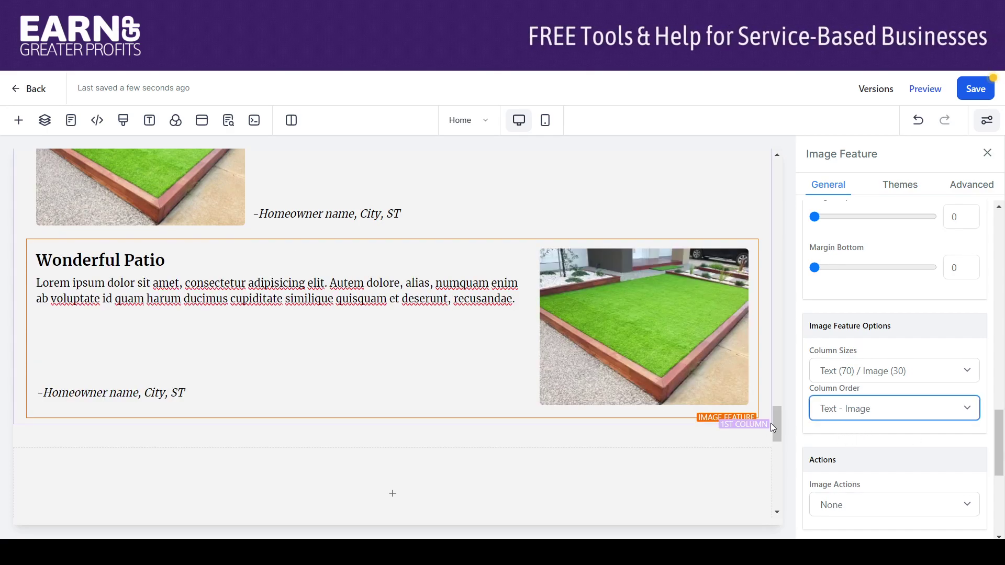
mouse_move(777, 423)
left_mouse_down()
mouse_move(777, 410)
mouse_move(777, 428)
left_mouse_up()
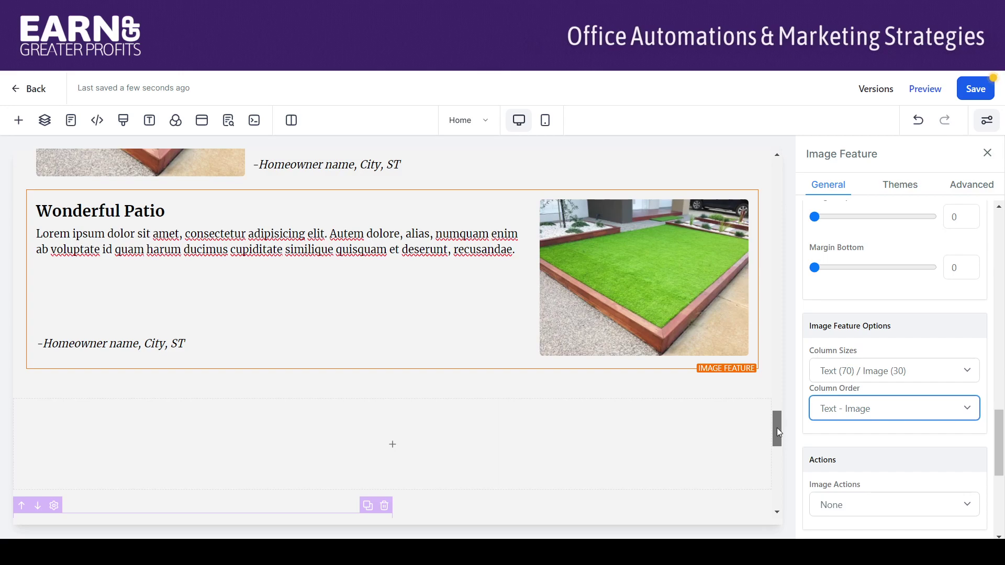
left_click_drag(777, 429, 777, 420)
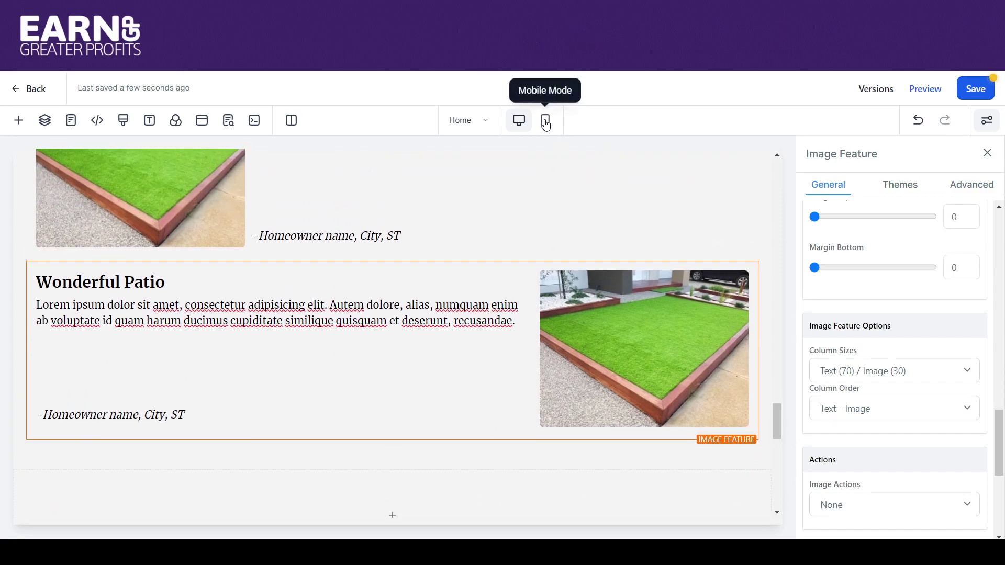
Step: Check how both Wonderful Patio testimonials stack in the mobile layout, and return to them in the desktop layout
left_click(546, 124)
left_click_drag(524, 296, 519, 438)
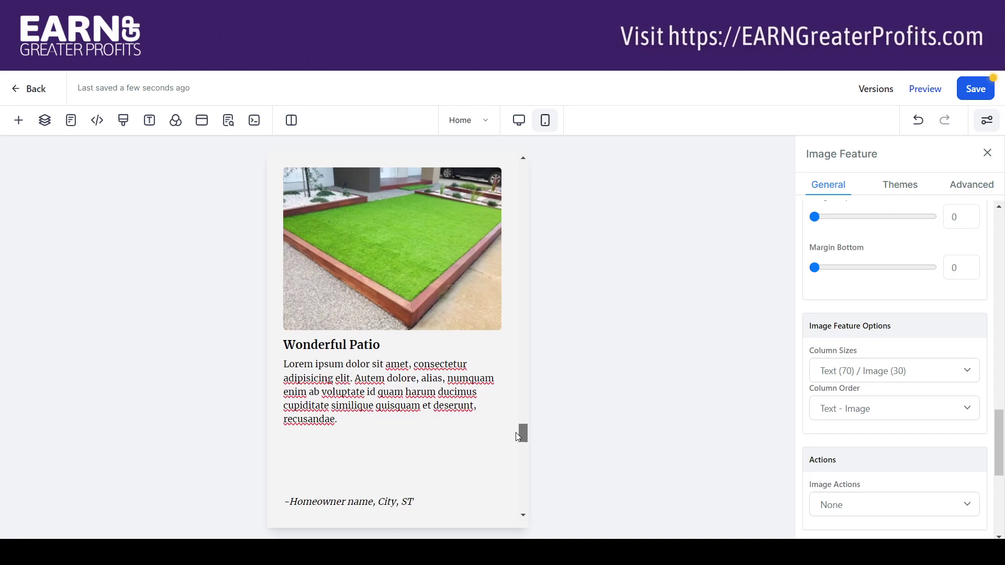
left_click_drag(519, 437, 518, 436)
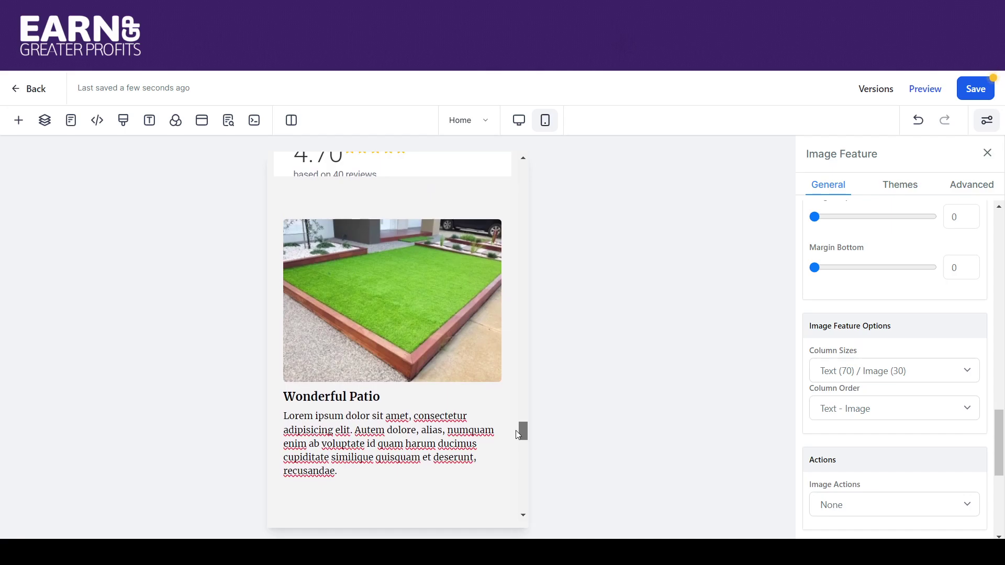
mouse_move(517, 435)
left_mouse_down()
mouse_move(523, 459)
mouse_move(523, 443)
left_mouse_up()
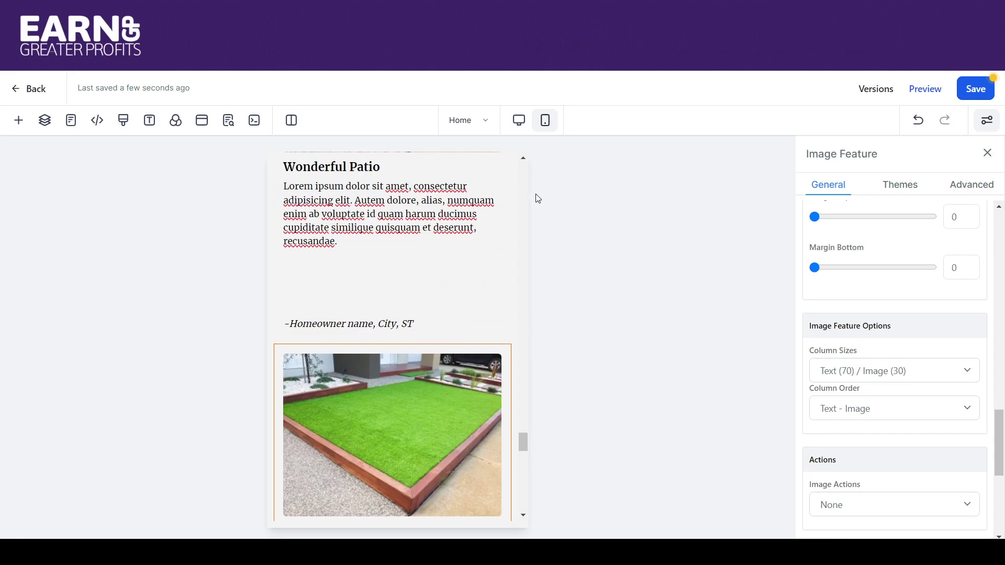
left_click(516, 124)
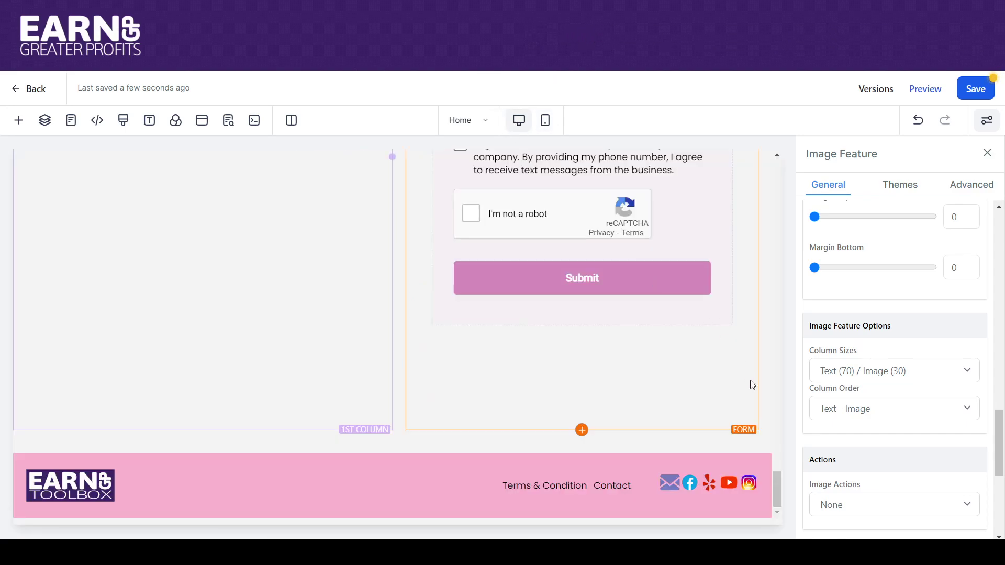
left_click_drag(779, 478, 770, 409)
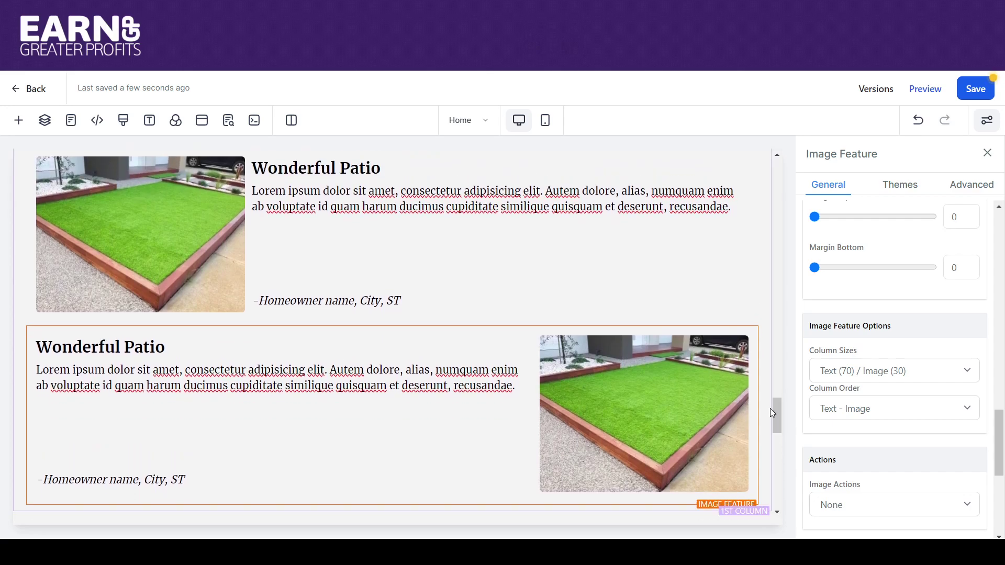